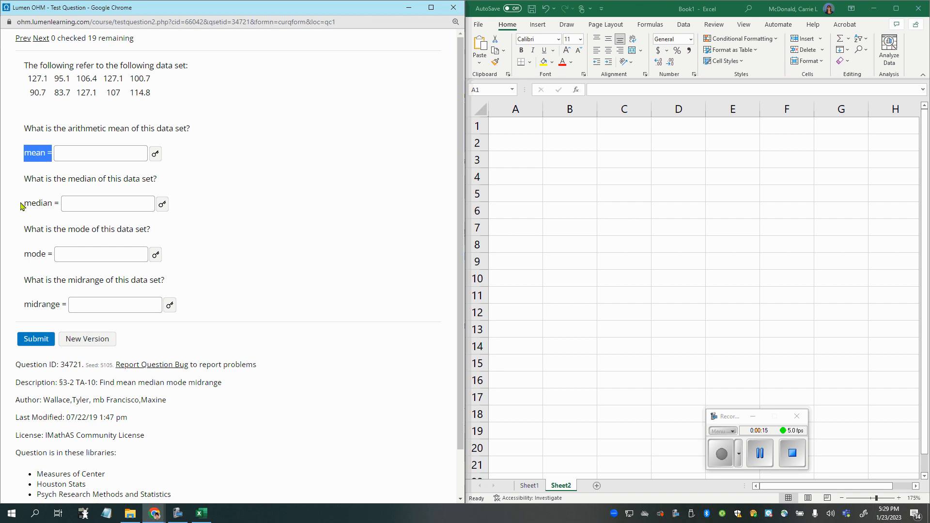
- Examine the questions asking for the mean, median, mode and midrange of the data set
{"action": "left_click_drag", "start_coordinate": [23, 204], "coordinate": [59, 204]}
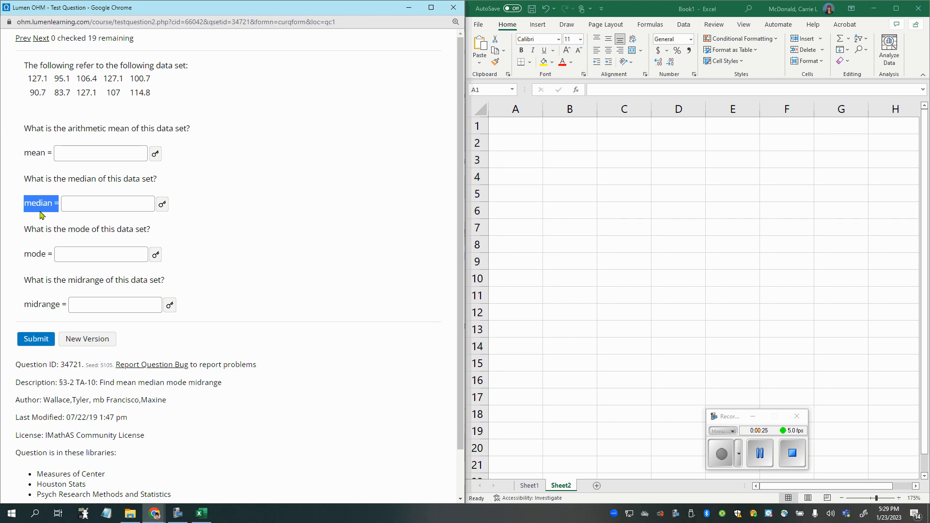
{"action": "left_click_drag", "start_coordinate": [23, 254], "coordinate": [53, 254]}
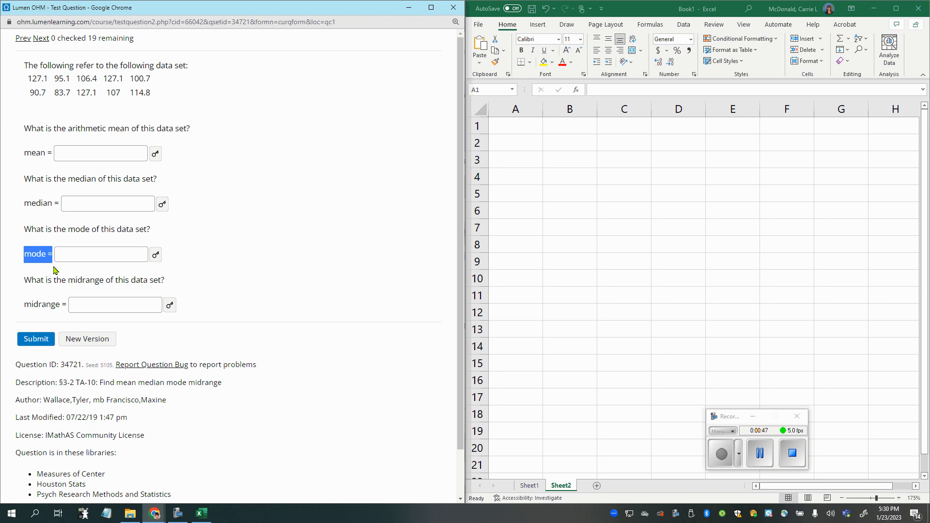
{"action": "left_click_drag", "start_coordinate": [23, 305], "coordinate": [61, 304]}
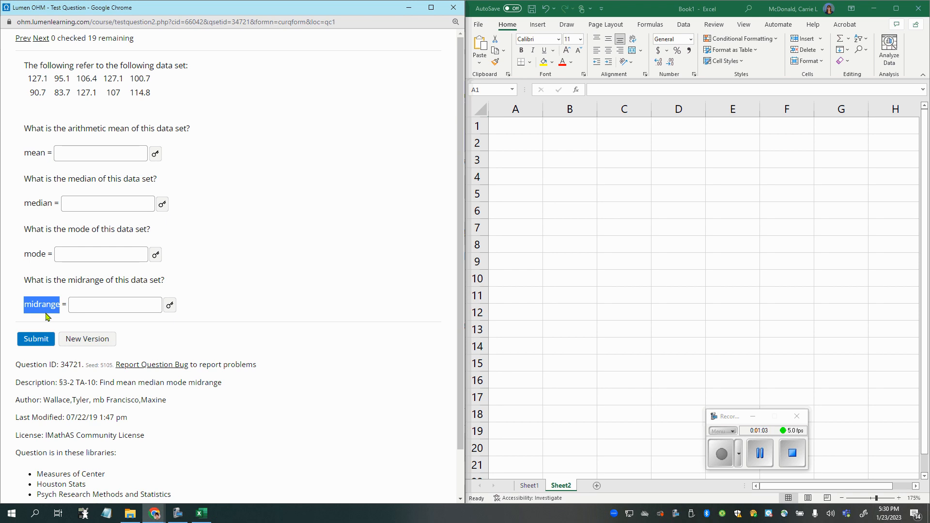
{"action": "left_click", "coordinate": [31, 317]}
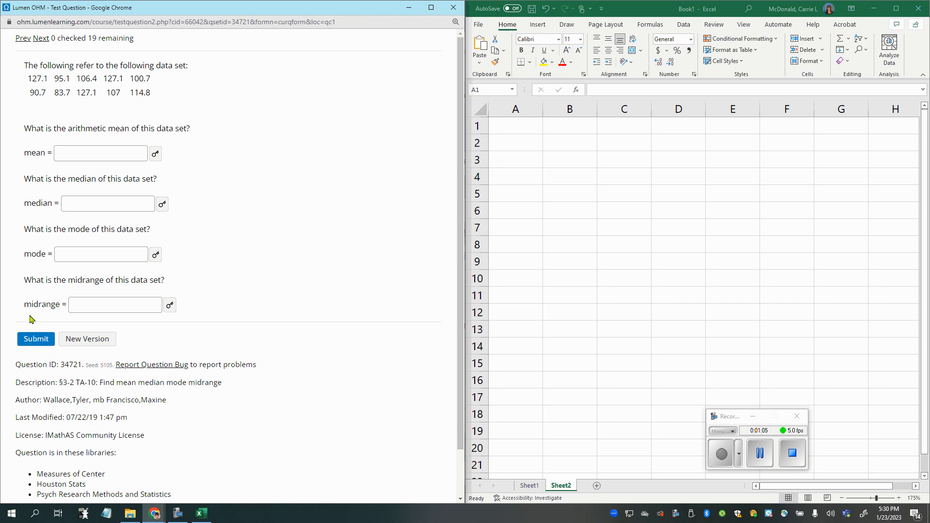
{"action": "left_click_drag", "start_coordinate": [24, 153], "coordinate": [153, 306]}
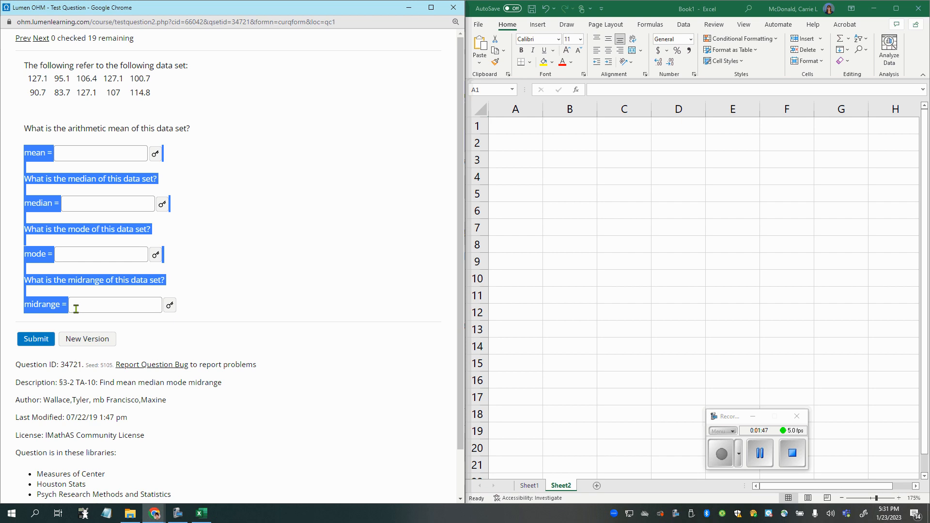
- Copy the question's ten-value data set and paste it into Sheet2 of the Excel workbook starting at cell A1
{"action": "left_click_drag", "start_coordinate": [28, 79], "coordinate": [170, 96]}
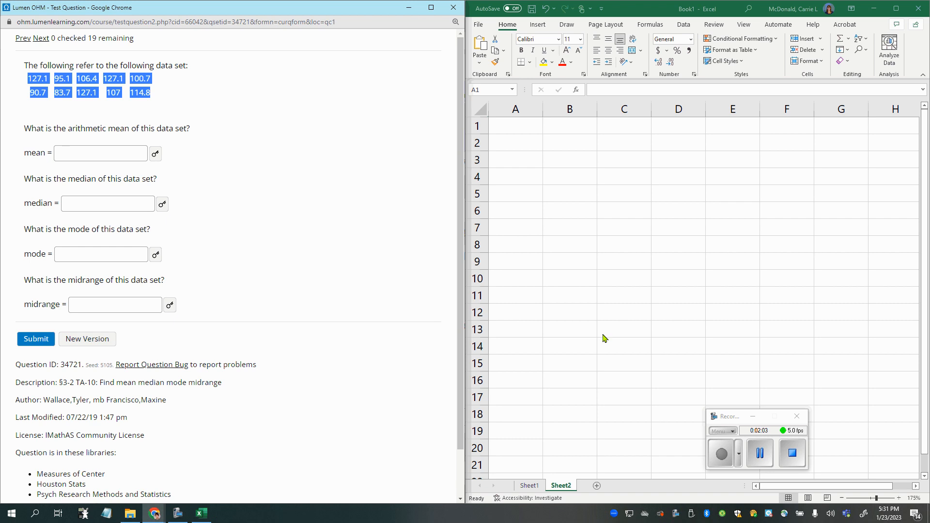
{"action": "left_click", "coordinate": [751, 418]}
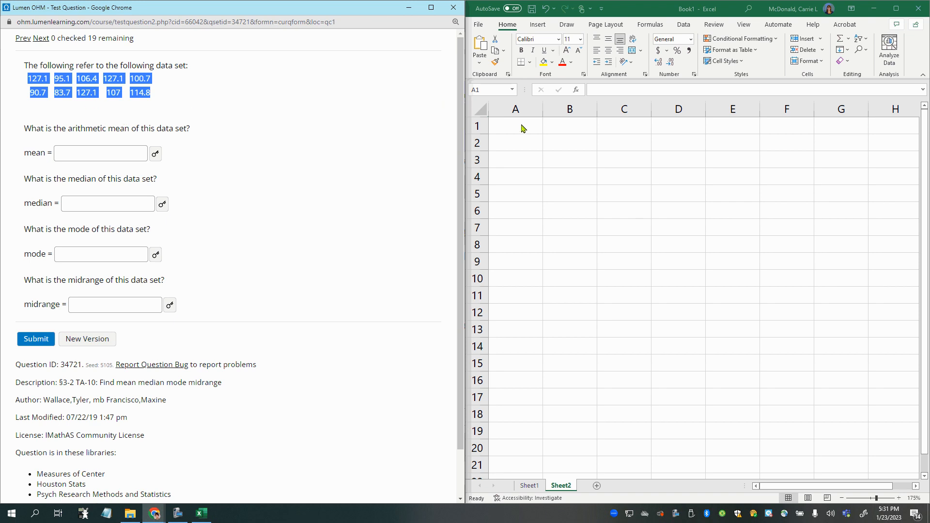
{"action": "left_click", "coordinate": [361, 183]}
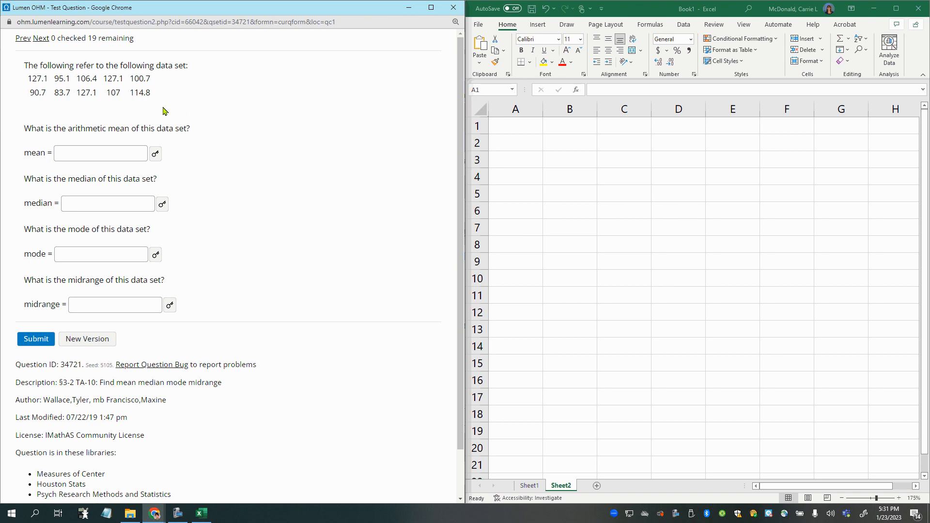
{"action": "left_click_drag", "start_coordinate": [165, 111], "coordinate": [13, 78]}
{"action": "key", "text": "ctrl+c"}
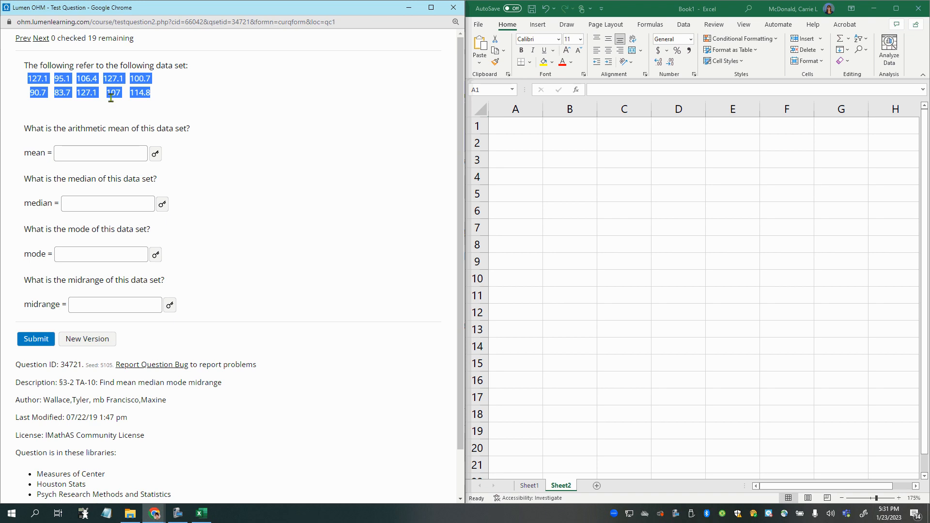
{"action": "left_click", "coordinate": [188, 119]}
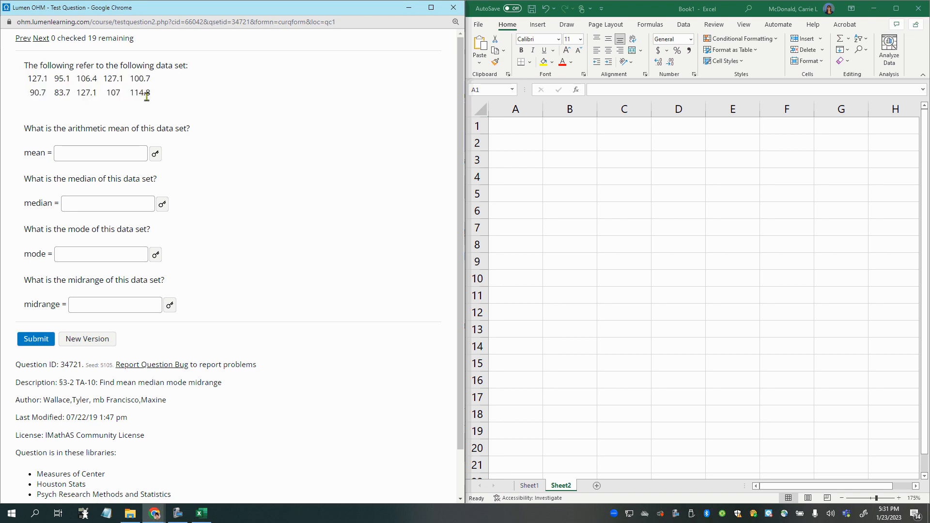
{"action": "left_click_drag", "start_coordinate": [150, 94], "coordinate": [31, 80]}
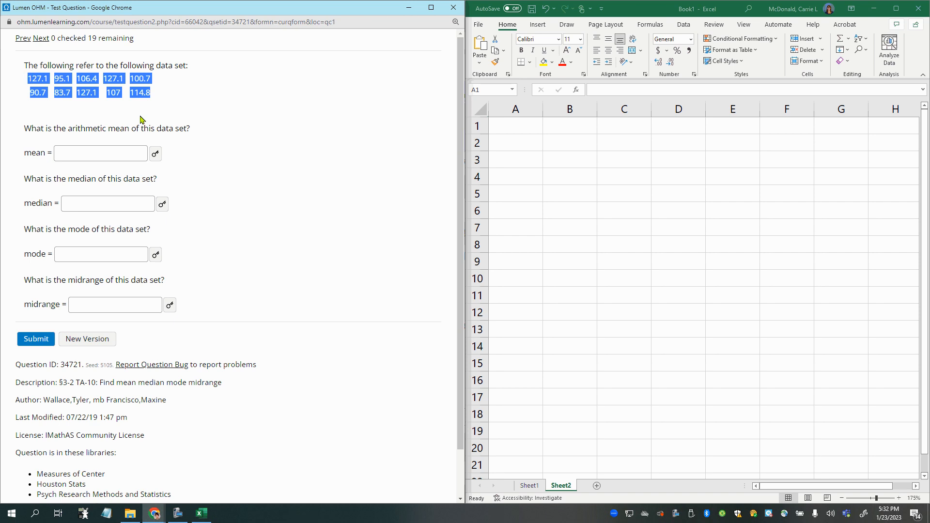
{"action": "left_click", "coordinate": [511, 125]}
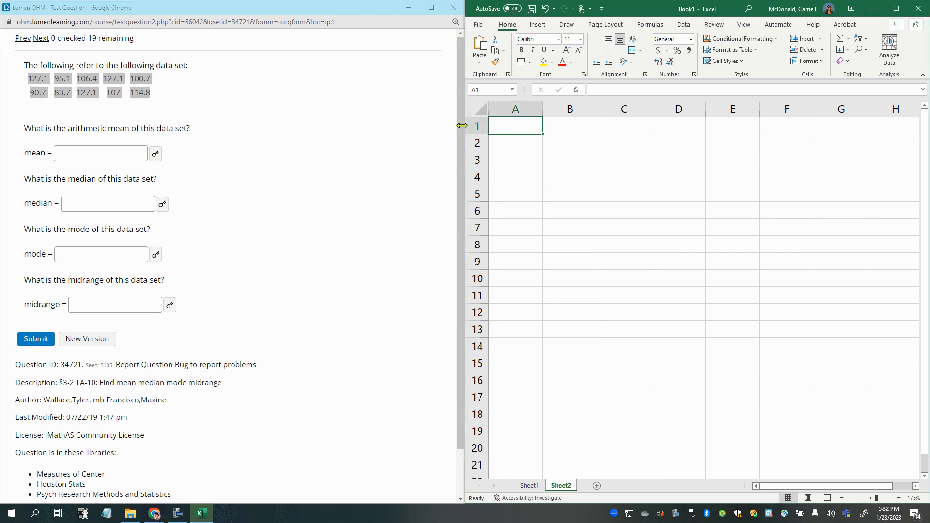
{"action": "key", "text": "ctrl+v"}
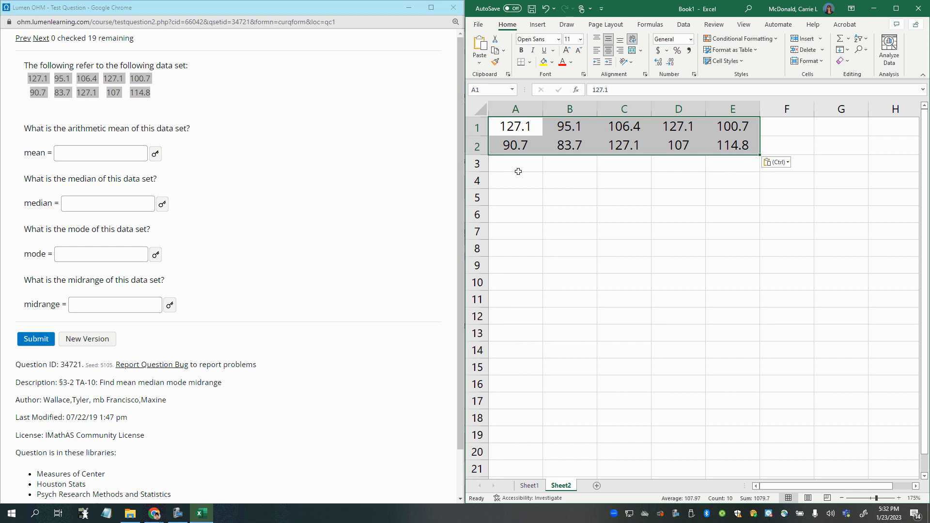
- Paste a second copy of the data set starting at cell A4, and undo both pastes
{"action": "left_click", "coordinate": [144, 117]}
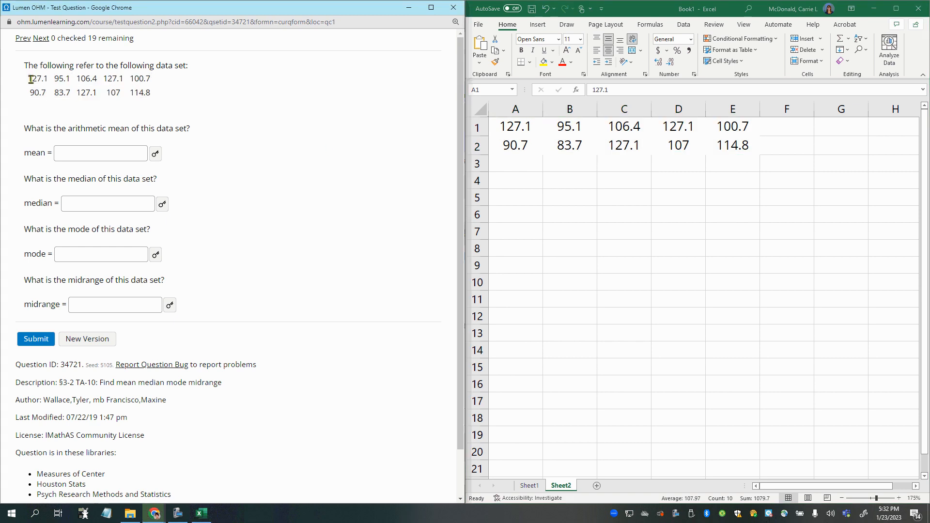
{"action": "left_click_drag", "start_coordinate": [30, 78], "coordinate": [150, 92]}
{"action": "key", "text": "ctrl+c"}
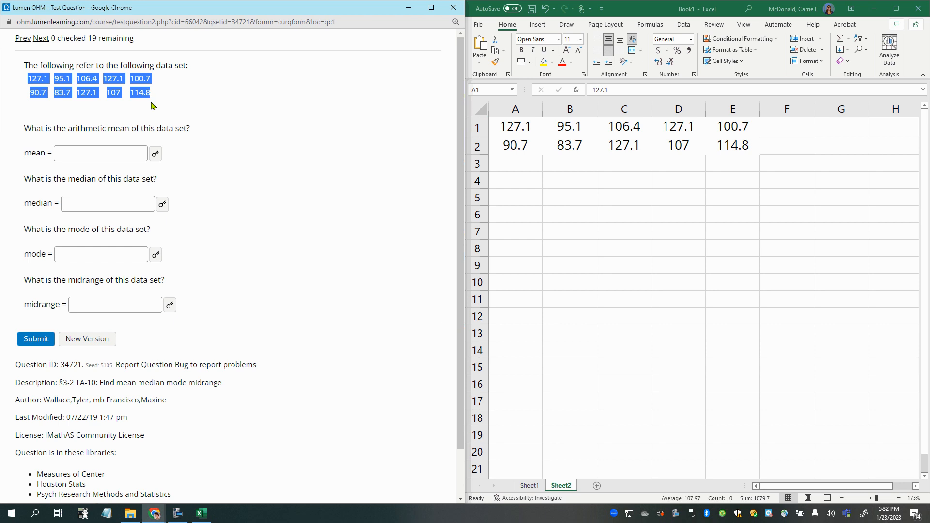
{"action": "left_click", "coordinate": [521, 181]}
{"action": "left_click", "coordinate": [520, 181]}
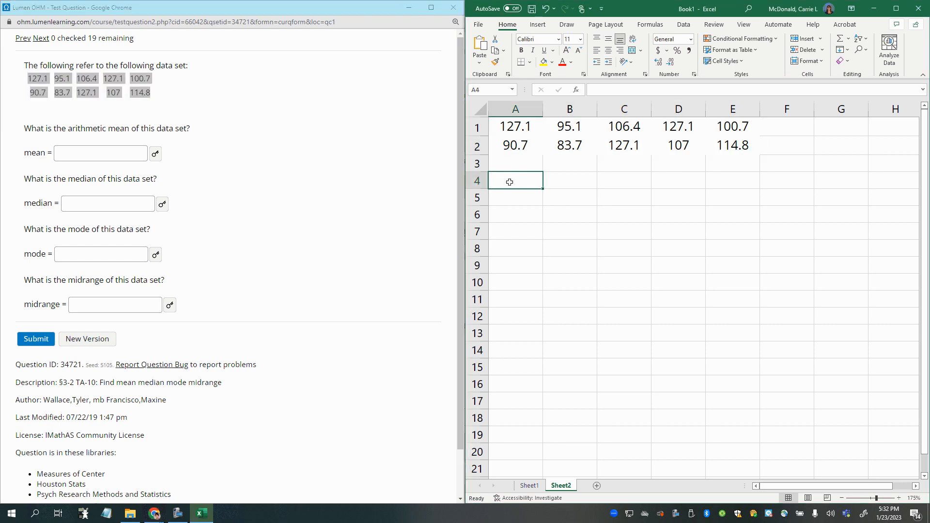
{"action": "key", "text": "ctrl+v"}
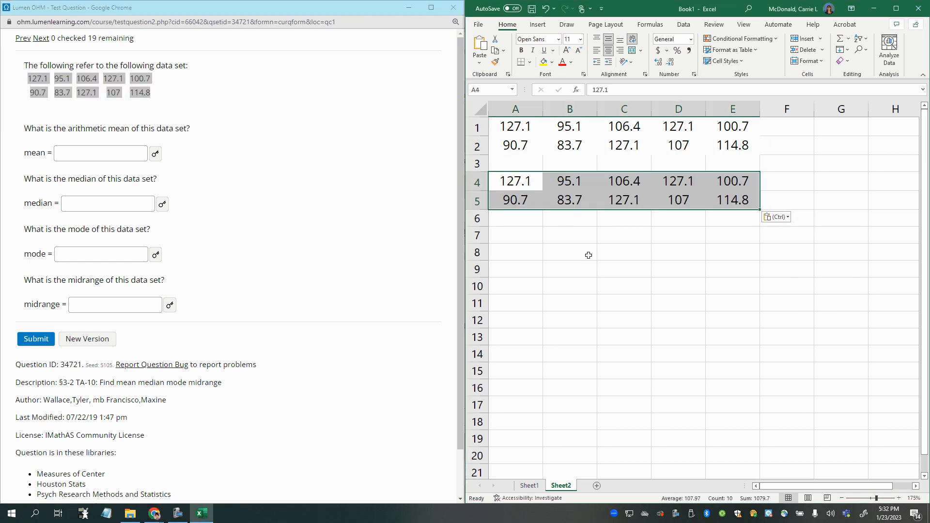
{"action": "key", "text": "ctrl+z"}
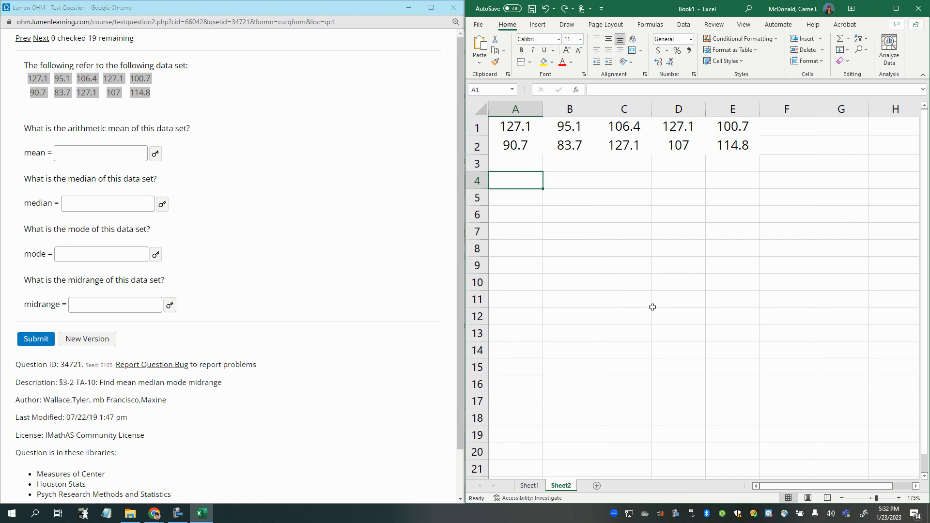
{"action": "key", "text": "ctrl+z"}
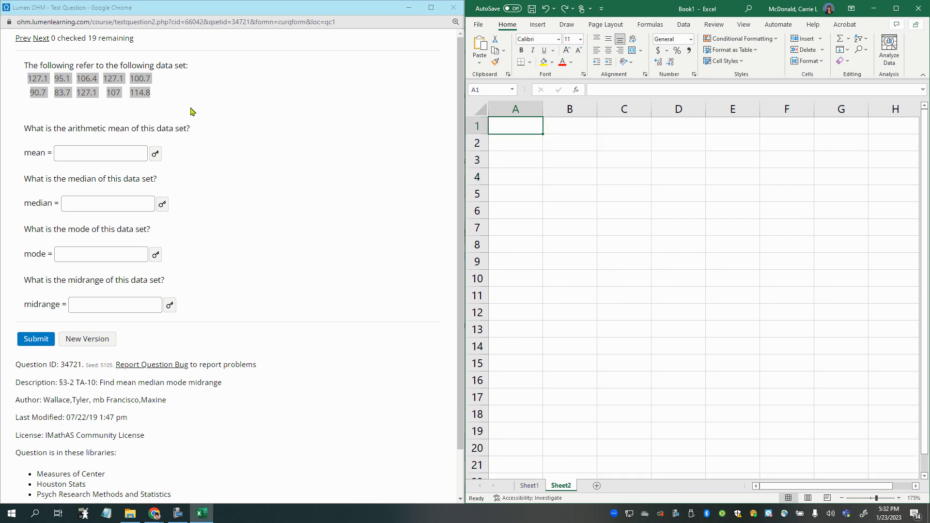
- Copy the data set from the question and paste it as text inside cell A1 while the cell is being edited
{"action": "double_click", "coordinate": [527, 127]}
{"action": "left_click", "coordinate": [404, 164]}
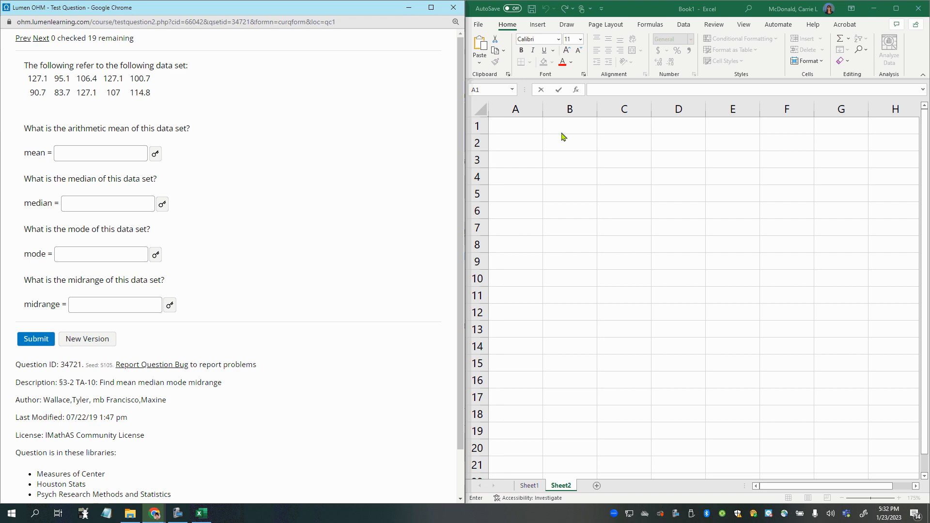
{"action": "left_click_drag", "start_coordinate": [177, 107], "coordinate": [132, 93]}
{"action": "key", "text": "ctrl+c"}
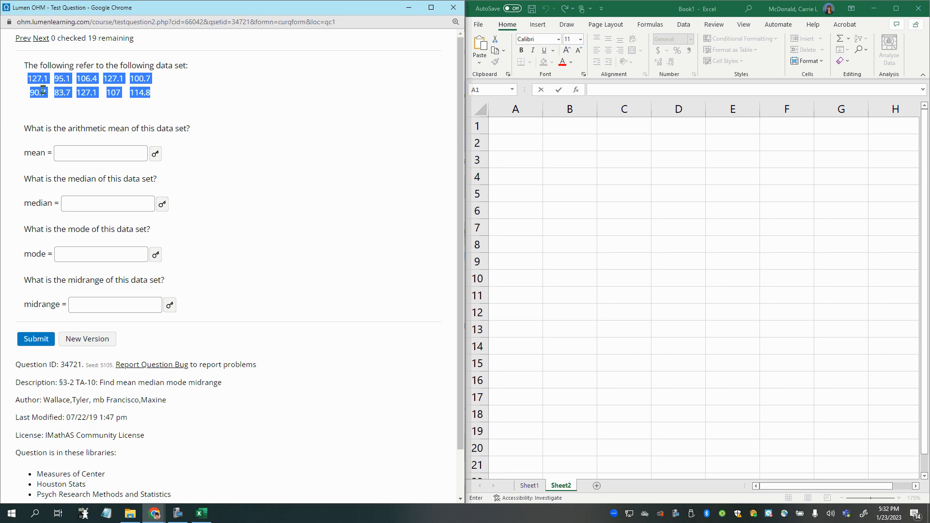
{"action": "left_click", "coordinate": [63, 93]}
{"action": "left_click", "coordinate": [521, 129]}
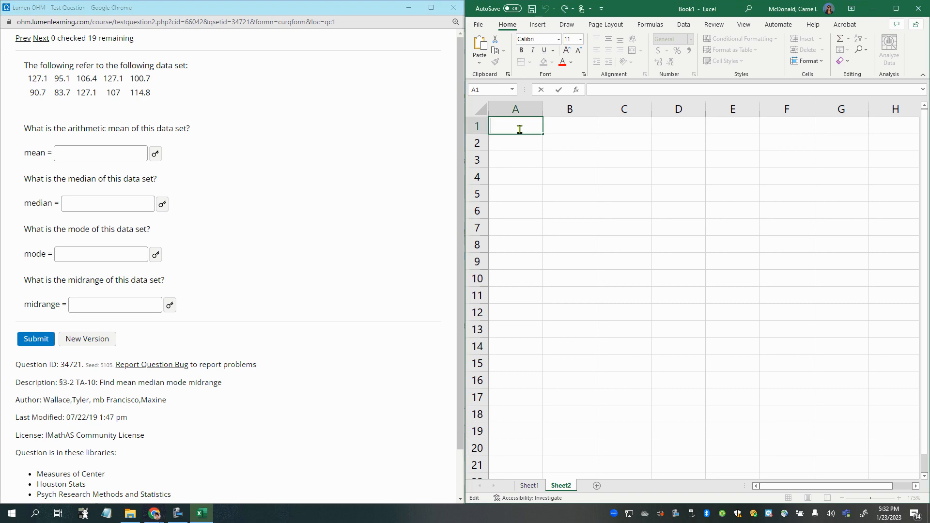
{"action": "key", "text": "ctrl+v"}
{"action": "left_click", "coordinate": [533, 170]}
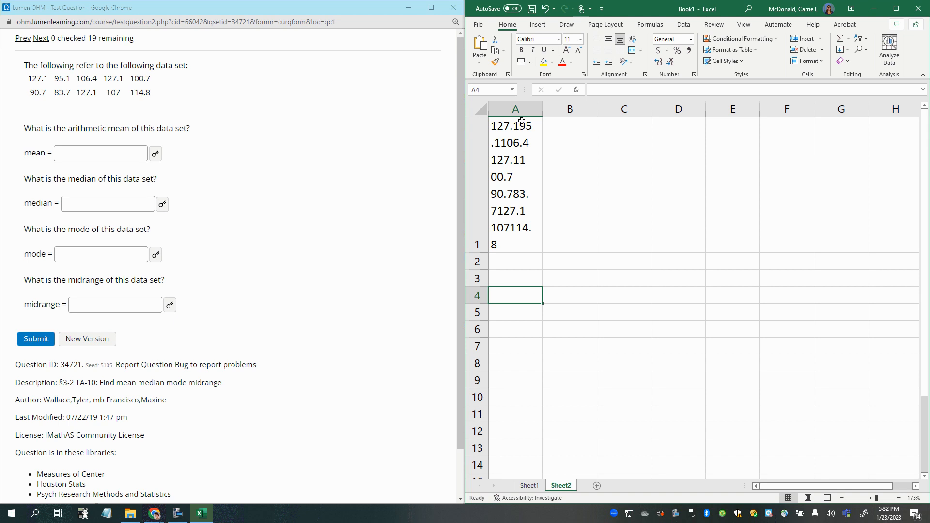
{"action": "left_click", "coordinate": [535, 224]}
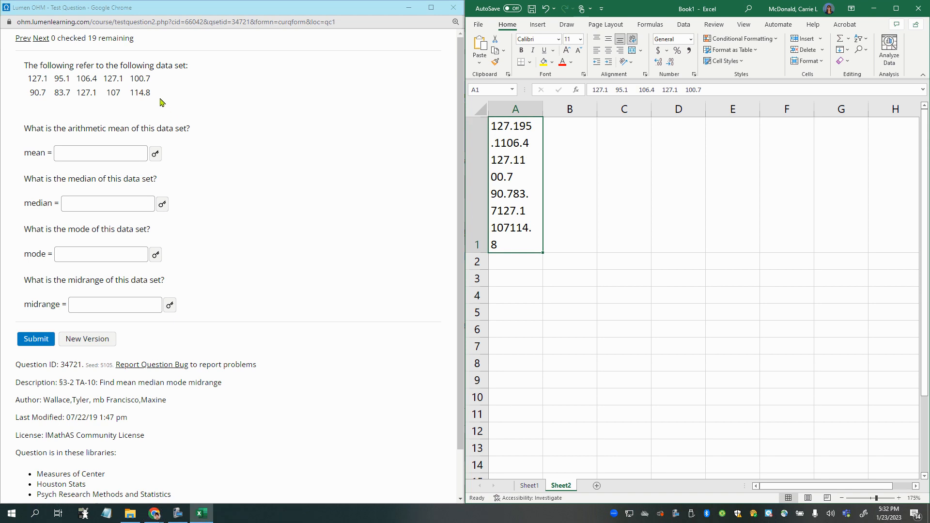
- Copy the data set from the question again and paste it into separate cells starting at A3
{"action": "left_click_drag", "start_coordinate": [163, 101], "coordinate": [2, 89]}
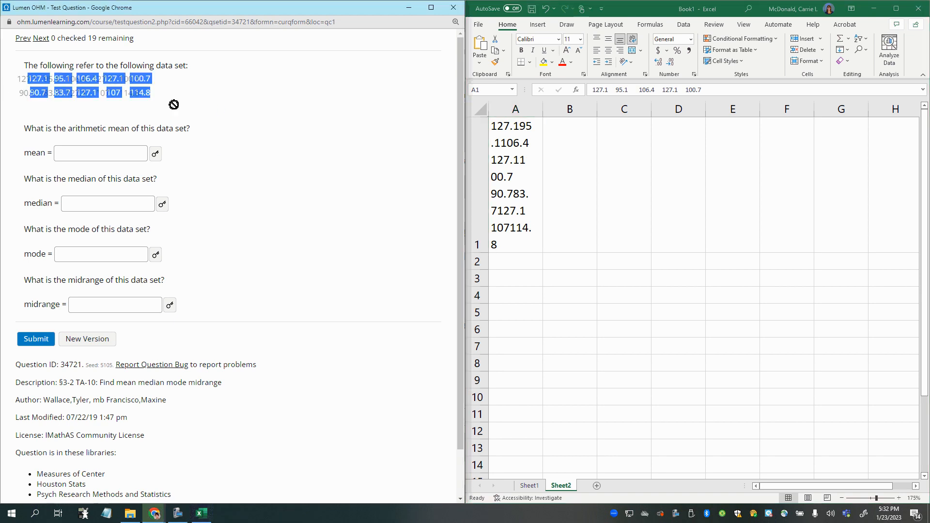
{"action": "left_click_drag", "start_coordinate": [163, 112], "coordinate": [3, 90]}
{"action": "key", "text": "ctrl+c"}
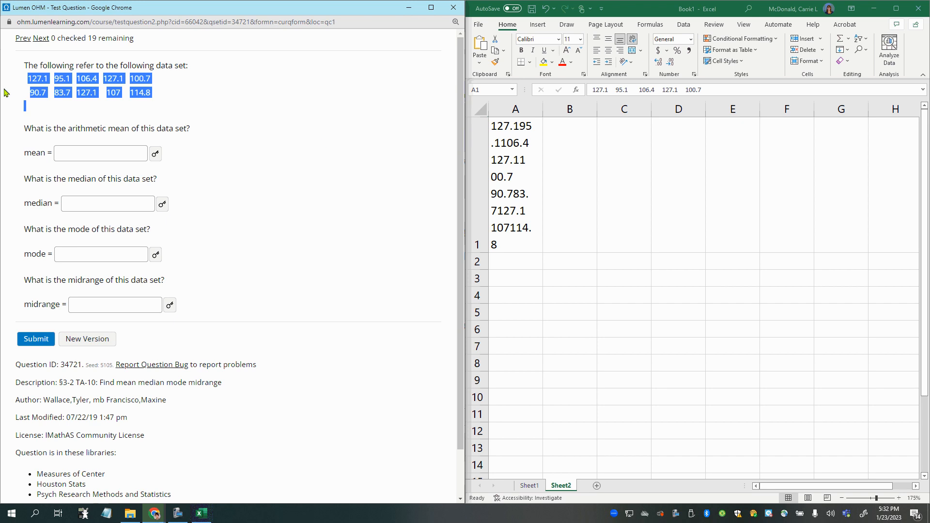
{"action": "left_click", "coordinate": [512, 277]}
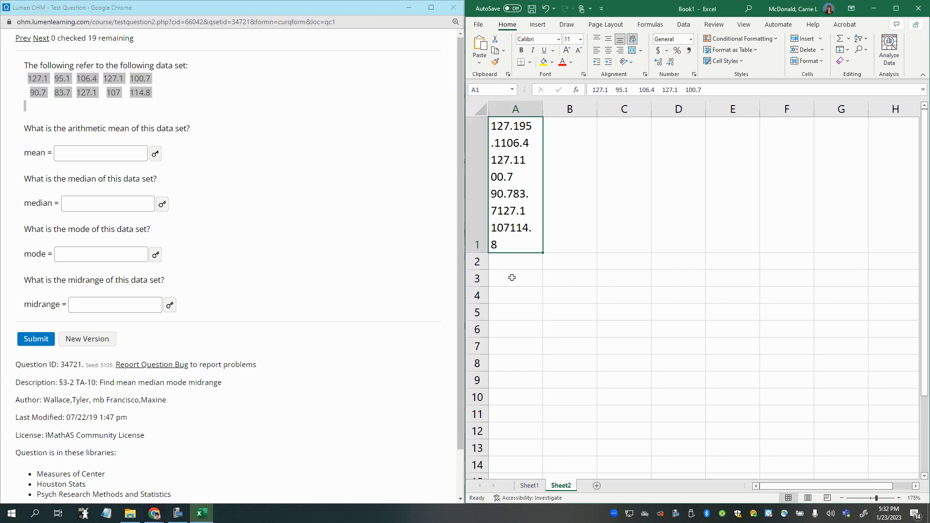
{"action": "double_click", "coordinate": [512, 278]}
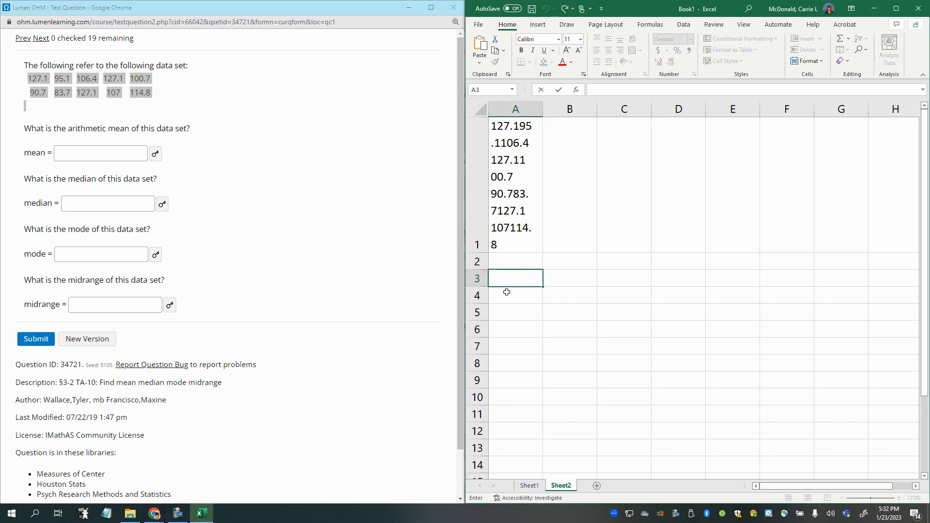
{"action": "left_click", "coordinate": [505, 291]}
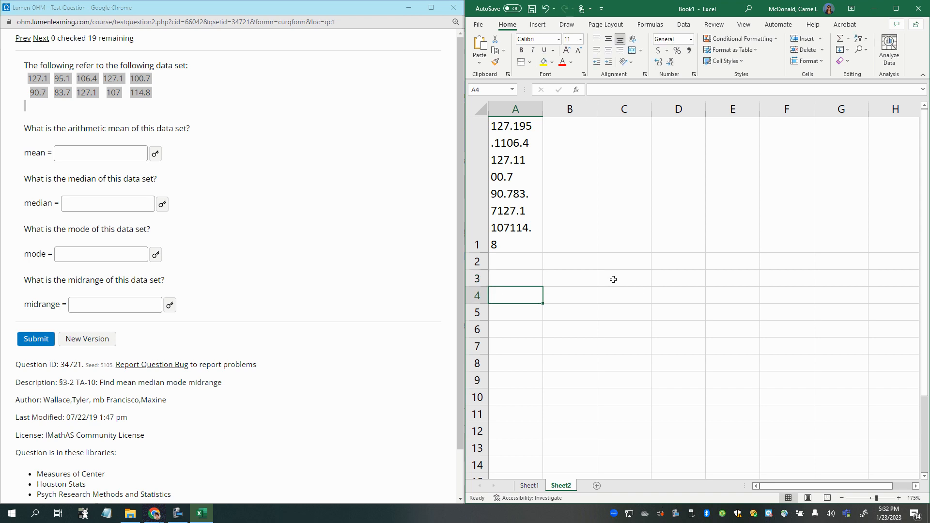
{"action": "left_click", "coordinate": [520, 277]}
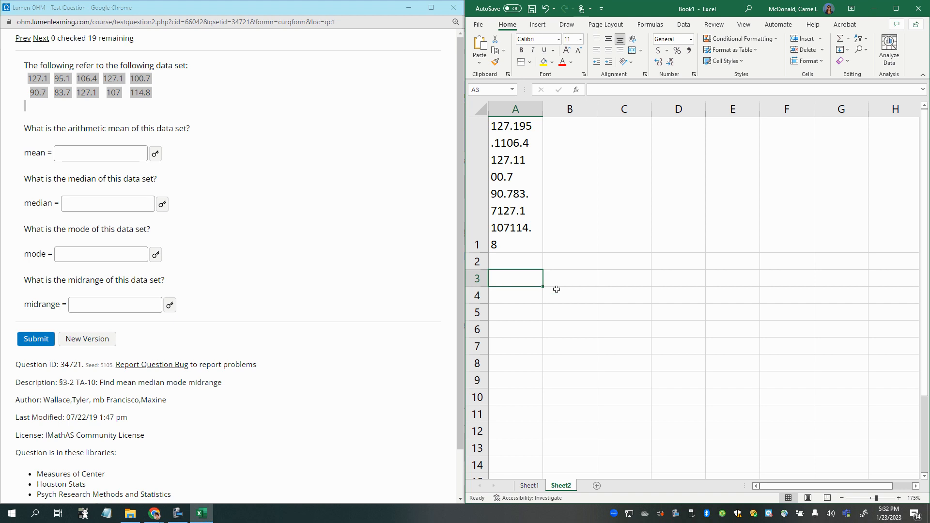
{"action": "key", "text": "ctrl+v"}
- Check the pasted values in A3:E4 cell by cell, and undo this paste
{"action": "left_click", "coordinate": [506, 279]}
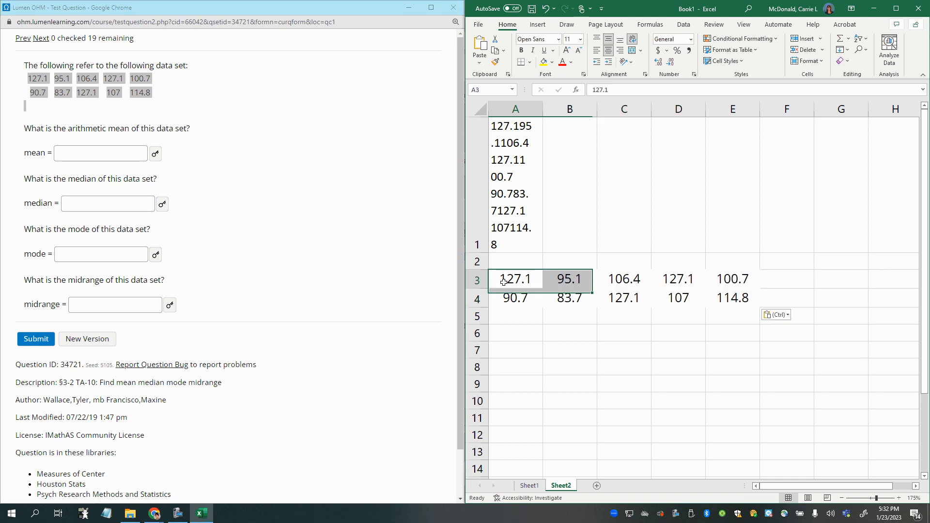
{"action": "left_click", "coordinate": [588, 282]}
{"action": "left_click", "coordinate": [636, 282]}
{"action": "left_click", "coordinate": [679, 282]}
{"action": "left_click", "coordinate": [737, 281]}
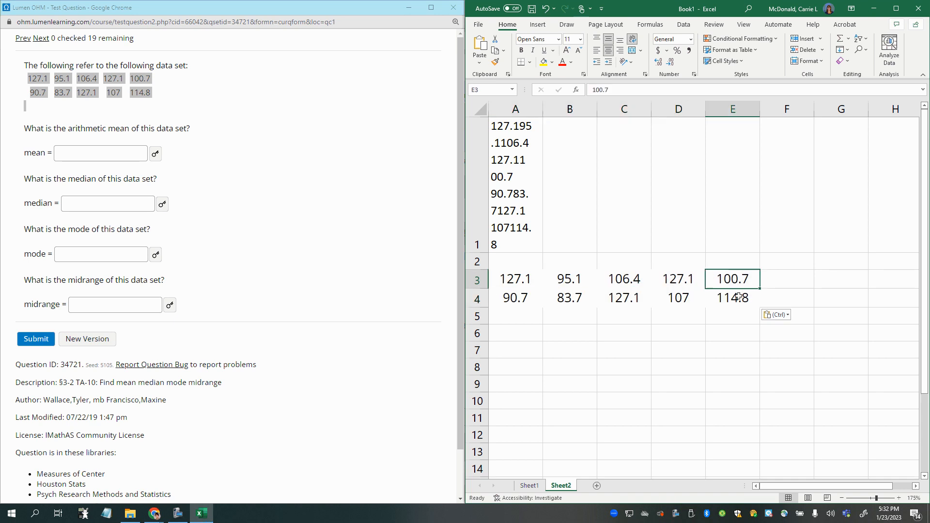
{"action": "left_click", "coordinate": [738, 297]}
{"action": "left_click", "coordinate": [683, 301]}
{"action": "left_click", "coordinate": [625, 303]}
{"action": "left_click", "coordinate": [556, 303]}
{"action": "left_click", "coordinate": [513, 299]}
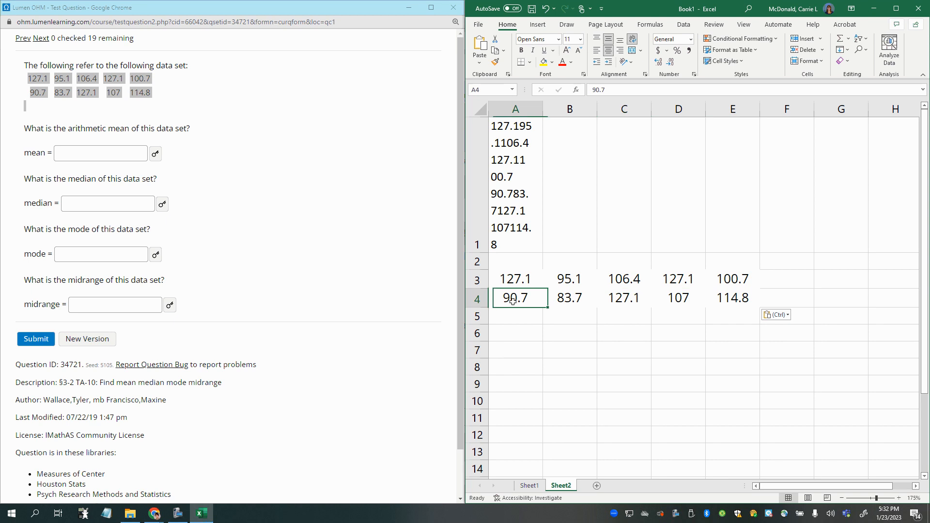
{"action": "key", "text": "ctrl+z"}
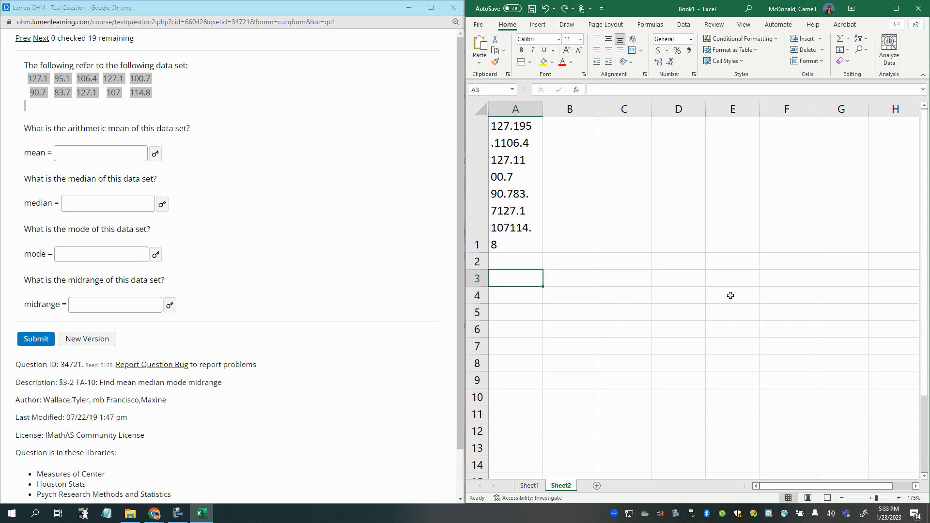
- Paste the copied data set as text inside cell A5 while that cell is being edited
{"action": "double_click", "coordinate": [531, 278]}
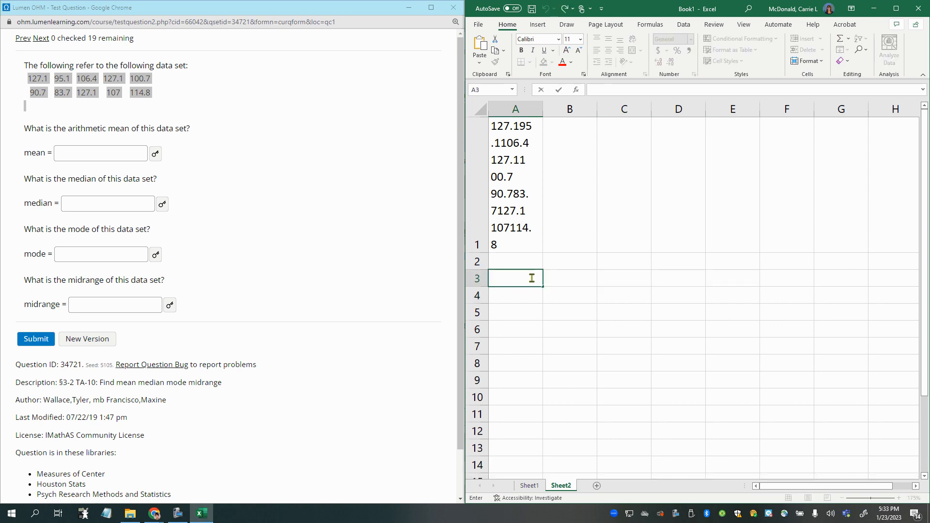
{"action": "double_click", "coordinate": [515, 299]}
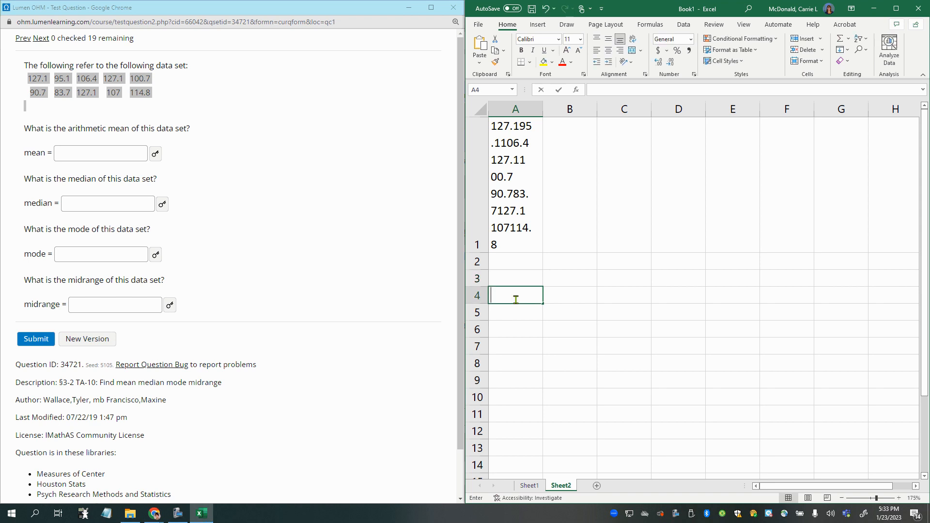
{"action": "double_click", "coordinate": [514, 316]}
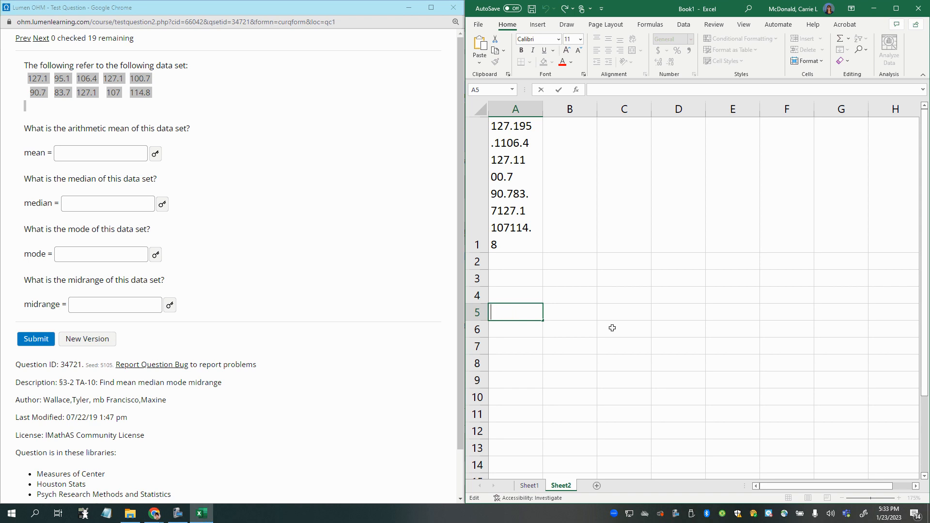
{"action": "type", "text": "fgdfgdf"}
{"action": "key", "text": "BackSpace"}
{"action": "key", "text": "BackSpace"}
{"action": "key", "text": "BackSpace"}
{"action": "key", "text": "BackSpace"}
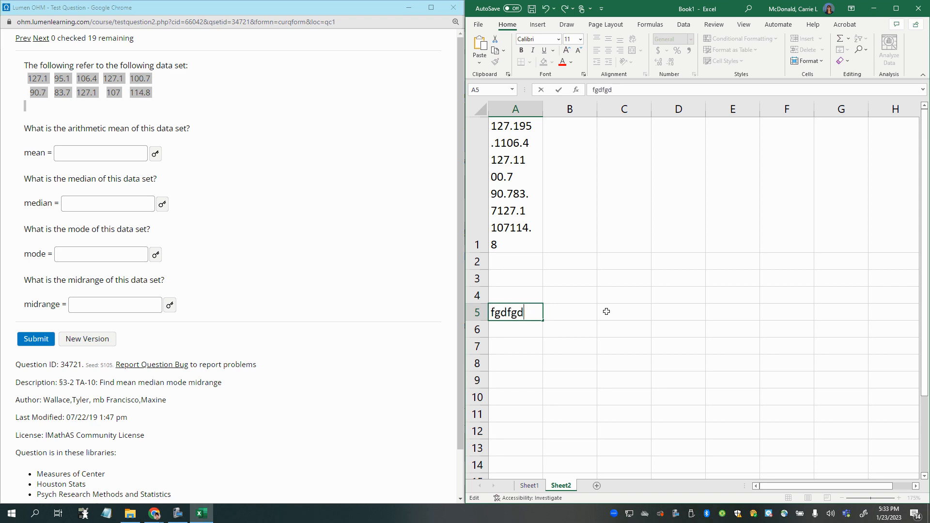
{"action": "key", "text": "BackSpace"}
{"action": "key", "text": "BackSpace"}
{"action": "key", "text": "BackSpace"}
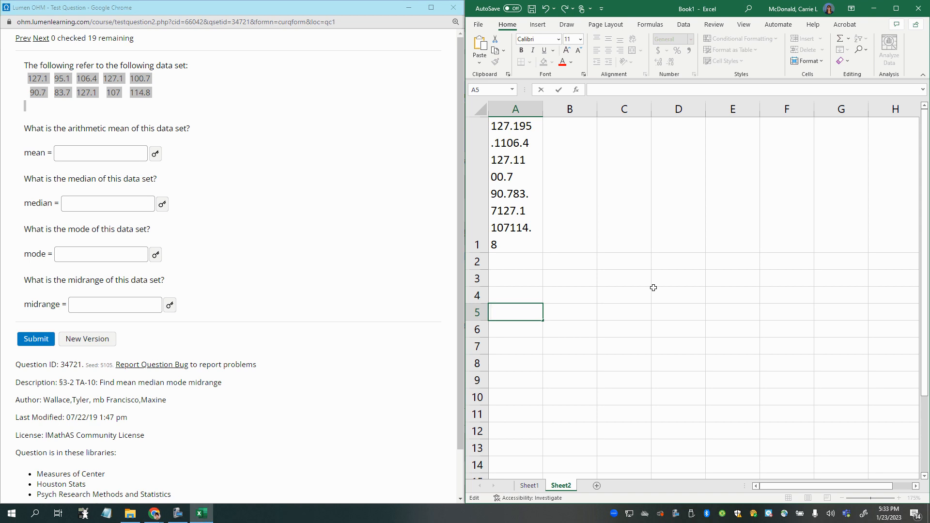
{"action": "key", "text": "ctrl+v"}
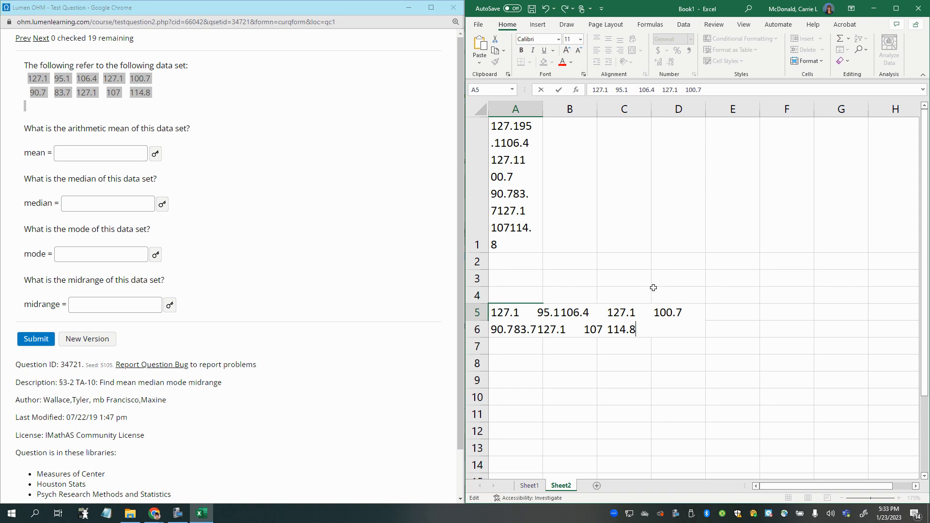
{"action": "key", "text": "Return"}
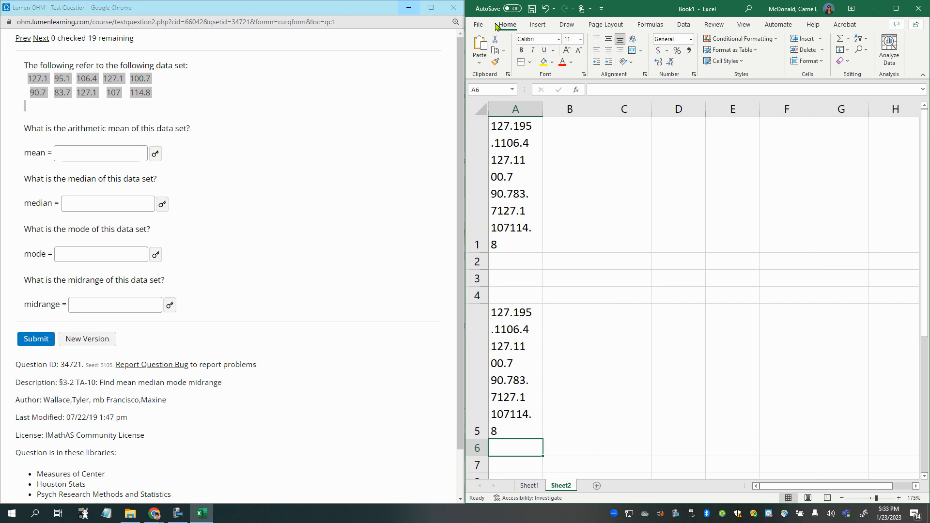
- Undo the text pastes made inside cells A5 and A1
{"action": "left_click", "coordinate": [545, 9]}
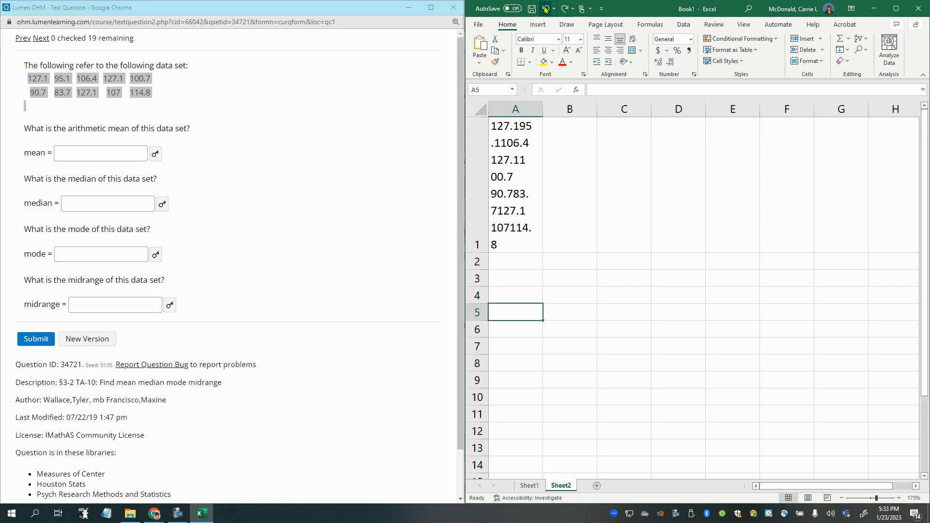
{"action": "left_click", "coordinate": [545, 9]}
{"action": "left_click", "coordinate": [546, 9]}
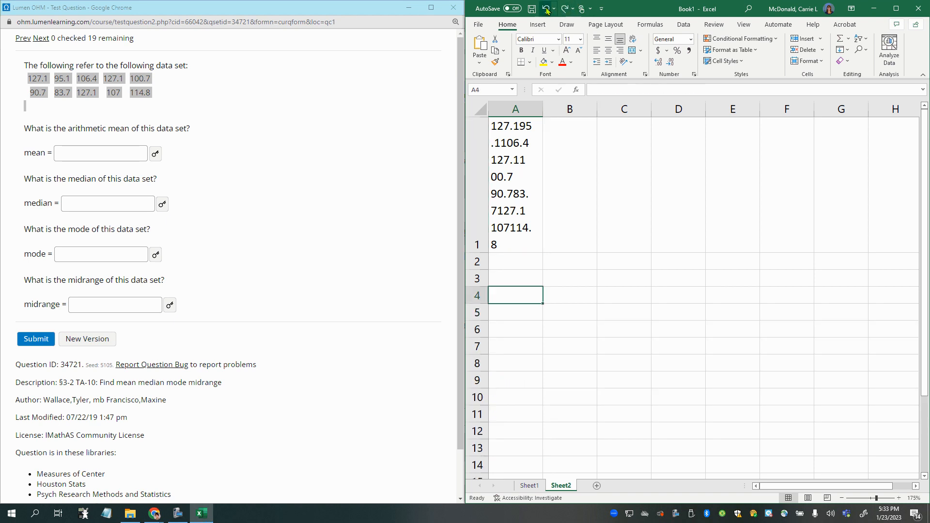
{"action": "left_click", "coordinate": [546, 9]}
{"action": "left_click", "coordinate": [546, 9]}
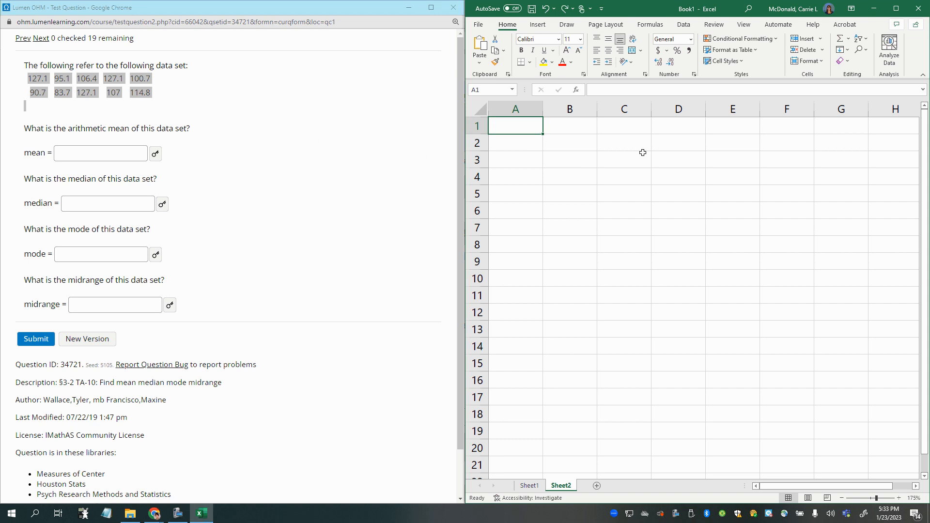
- Paste the question's data set into separate cells starting at A1, filling A1:E2
{"action": "type", "text": "127.1\t95.1\t106.4\t127.1\t100.7 90.7\t83.7\t127.1\t107\t114.8"}
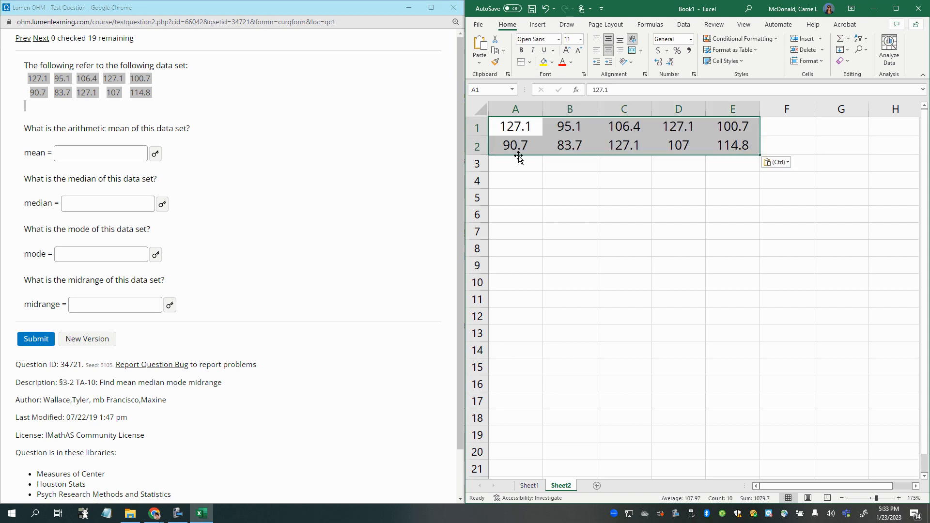
{"action": "left_click", "coordinate": [517, 160]}
{"action": "left_click", "coordinate": [527, 126]}
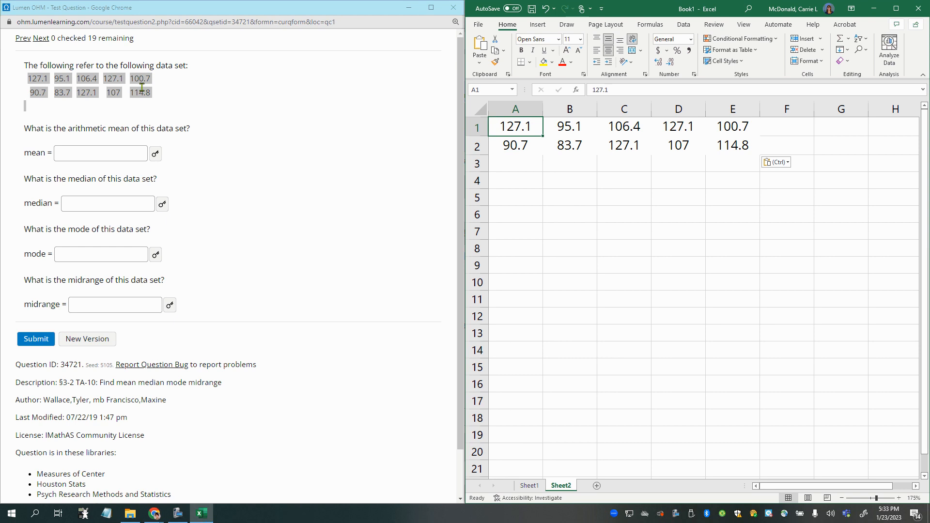
{"action": "left_click_drag", "start_coordinate": [150, 93], "coordinate": [13, 83]}
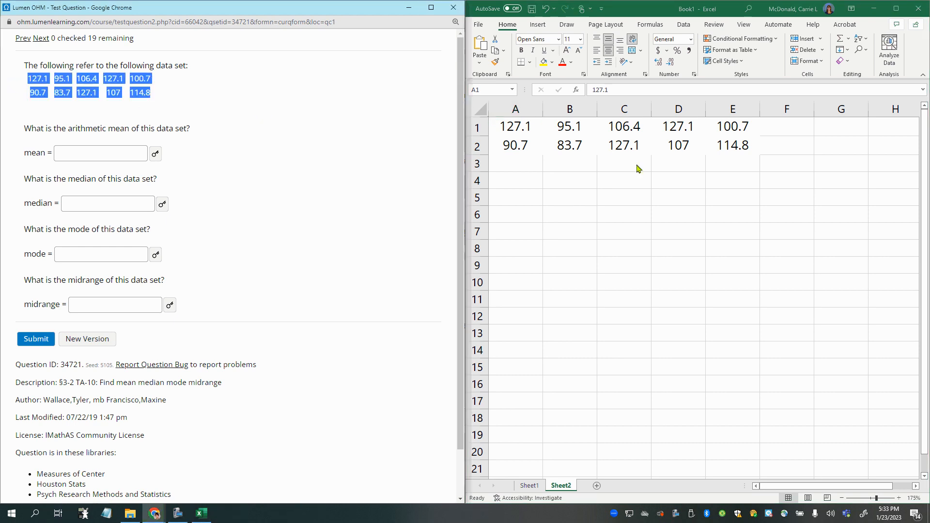
{"action": "key", "text": "alt+Tab"}
{"action": "key", "text": "ctrl+v"}
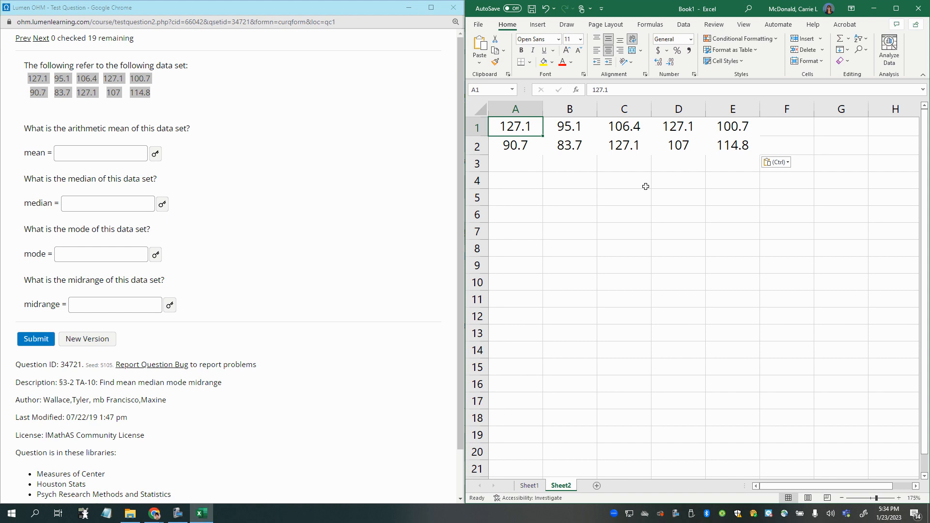
- Enter the labels Mean, Median, Mode and Midrange in cells A5 to A8
{"action": "left_click", "coordinate": [504, 194]}
{"action": "type", "text": "Mean"}
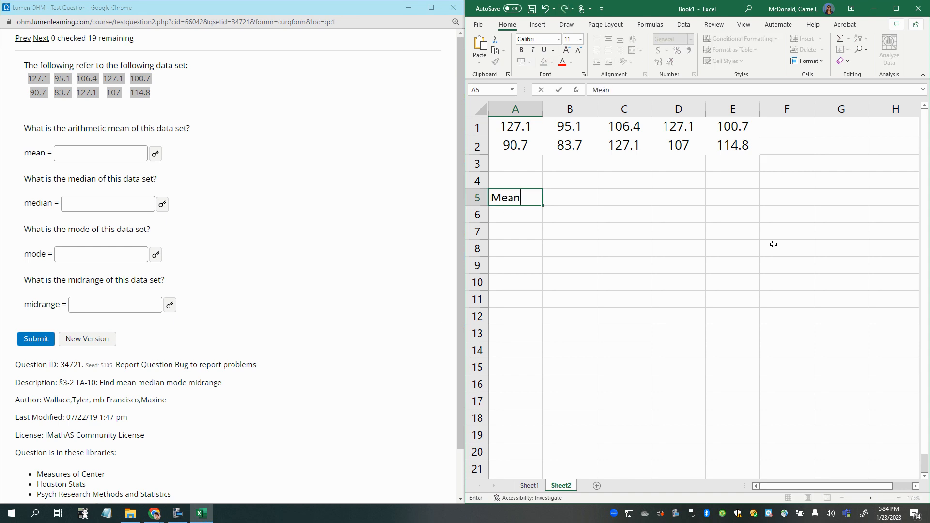
{"action": "key", "text": "Return"}
{"action": "type", "text": "Median"}
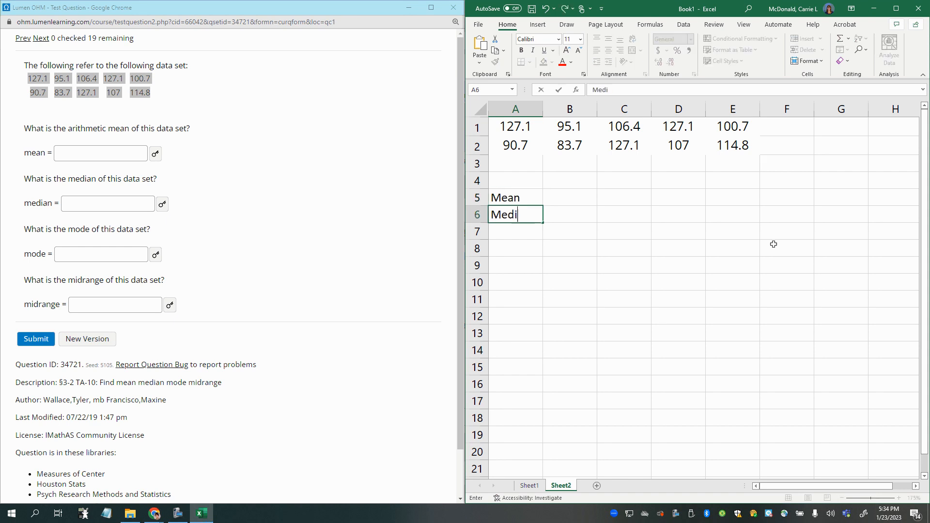
{"action": "key", "text": "Return"}
{"action": "type", "text": "Mode"}
{"action": "key", "text": "Return"}
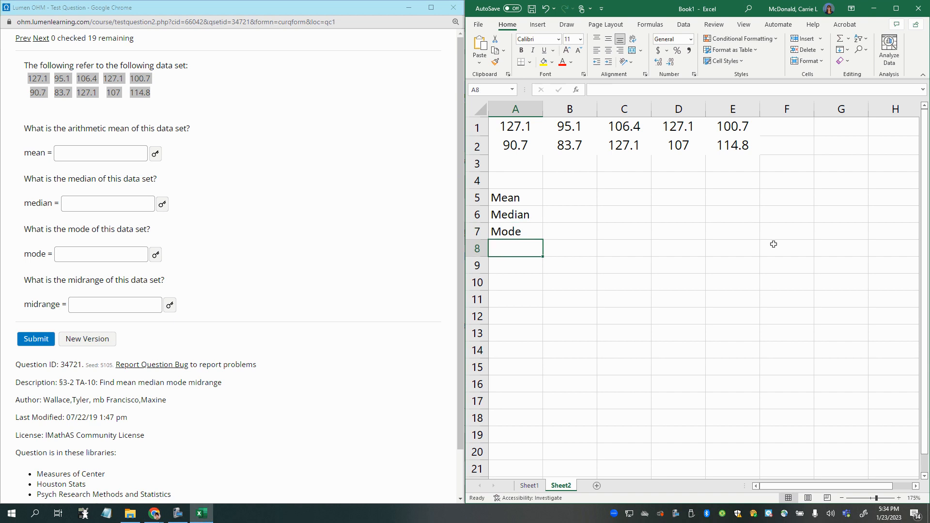
{"action": "type", "text": "Midrange"}
{"action": "key", "text": "Return"}
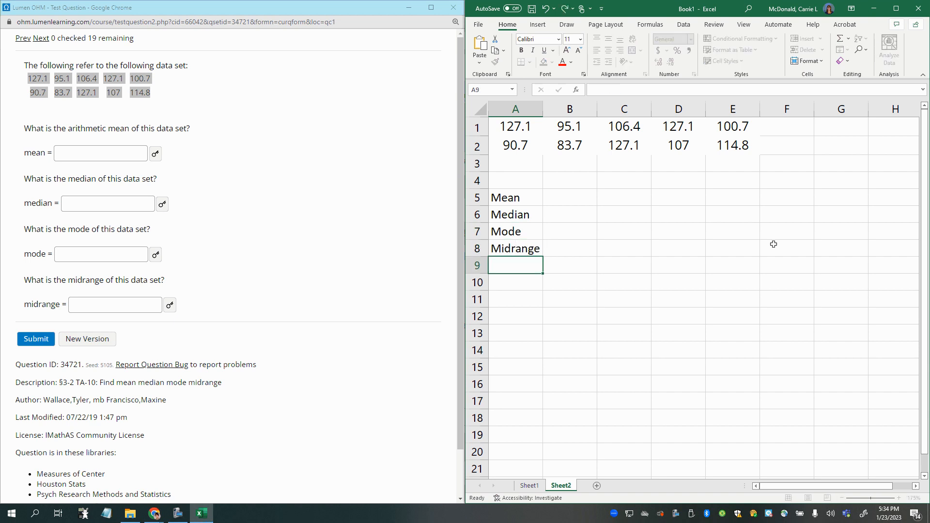
- Enter the sample addition formula =2+3 in cell B5 beside the Mean label
{"action": "left_click", "coordinate": [585, 200]}
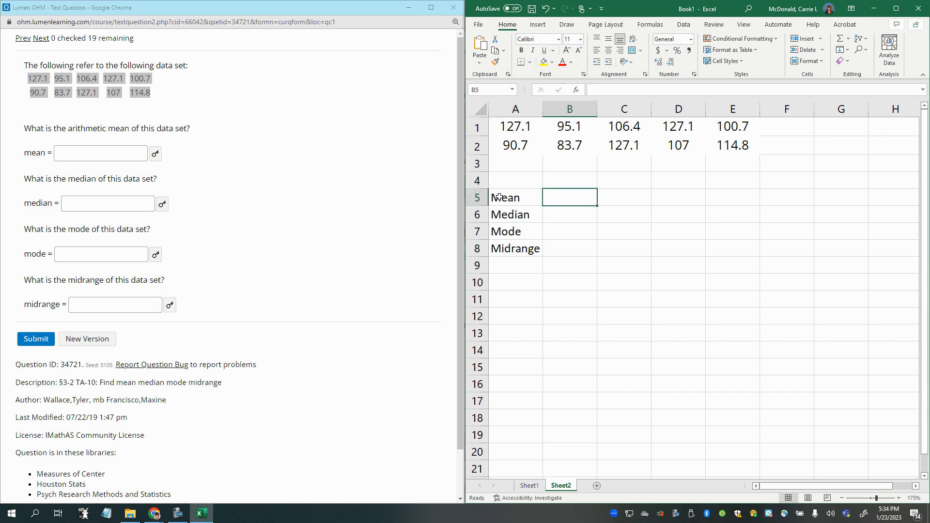
{"action": "type", "text": "="}
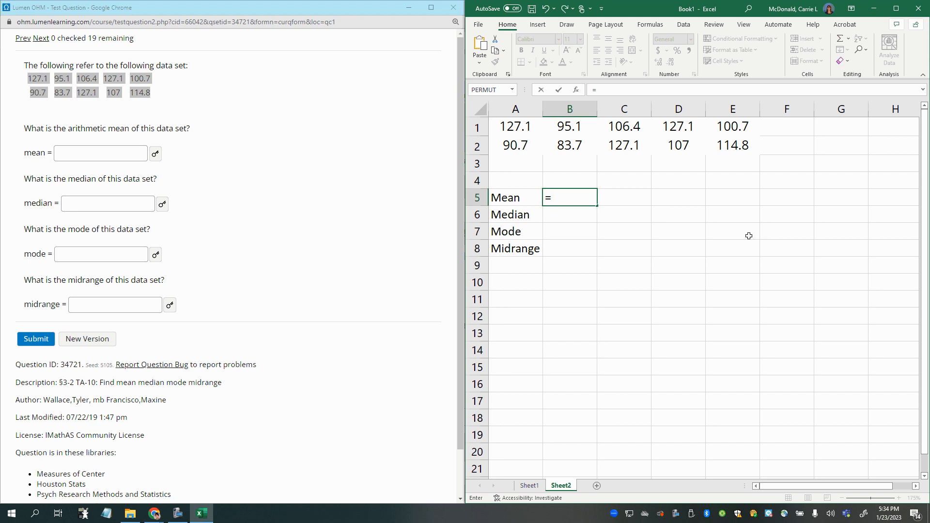
{"action": "type", "text": "2+3"}
{"action": "key", "text": "Return"}
{"action": "key", "text": "Up"}
{"action": "type", "text": "="}
{"action": "type", "text": "2+3"}
{"action": "key", "text": "Return"}
- Enter 2*3 in cell B6 without an equals sign, replace it with the formula =2*3, and re-enter it without the sign
{"action": "type", "text": "2*3"}
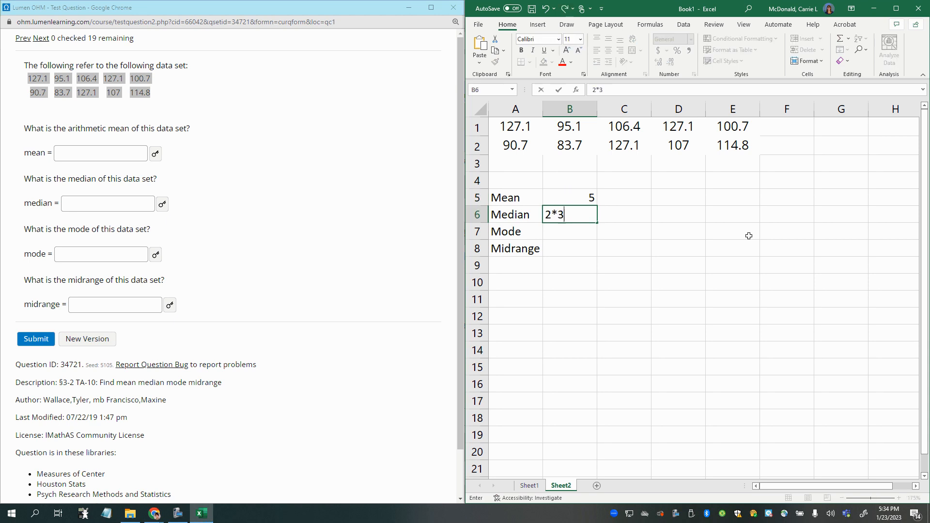
{"action": "key", "text": "Return"}
{"action": "key", "text": "Up"}
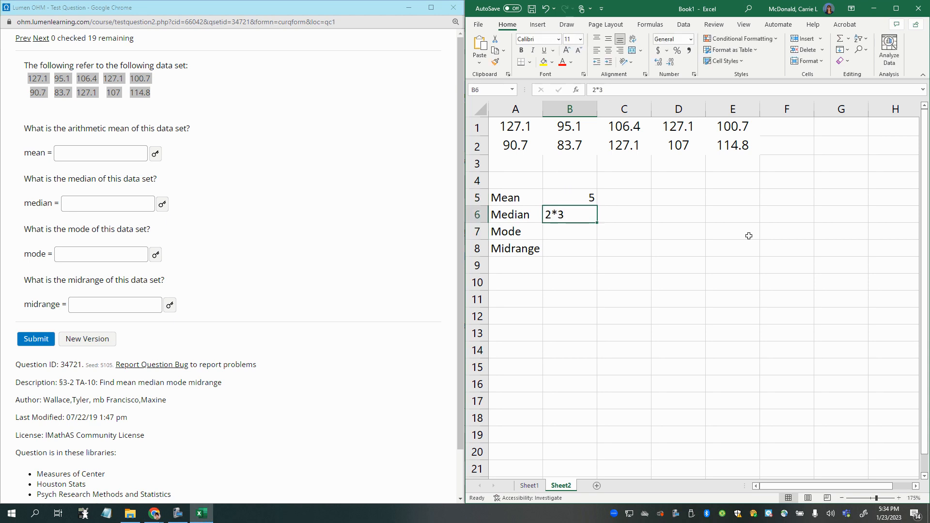
{"action": "type", "text": "=2*"}
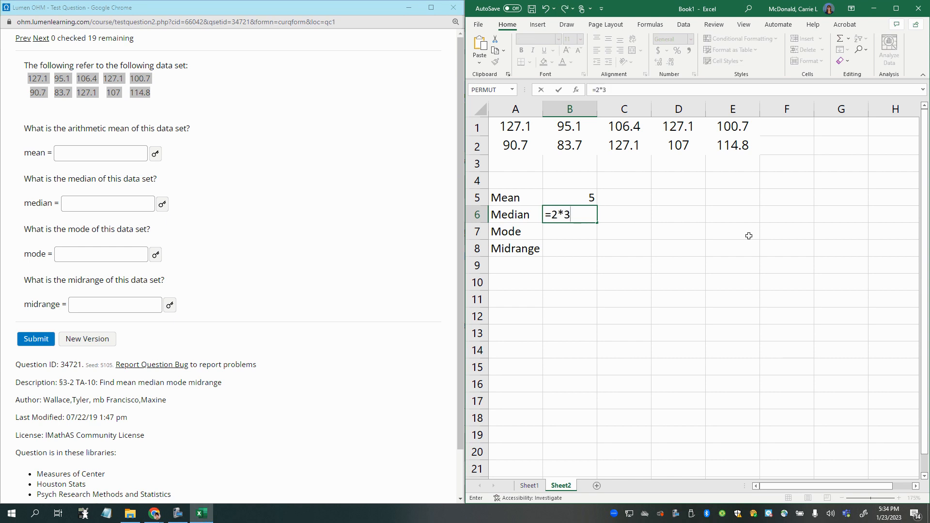
{"action": "key", "text": "Return"}
{"action": "key", "text": "Up"}
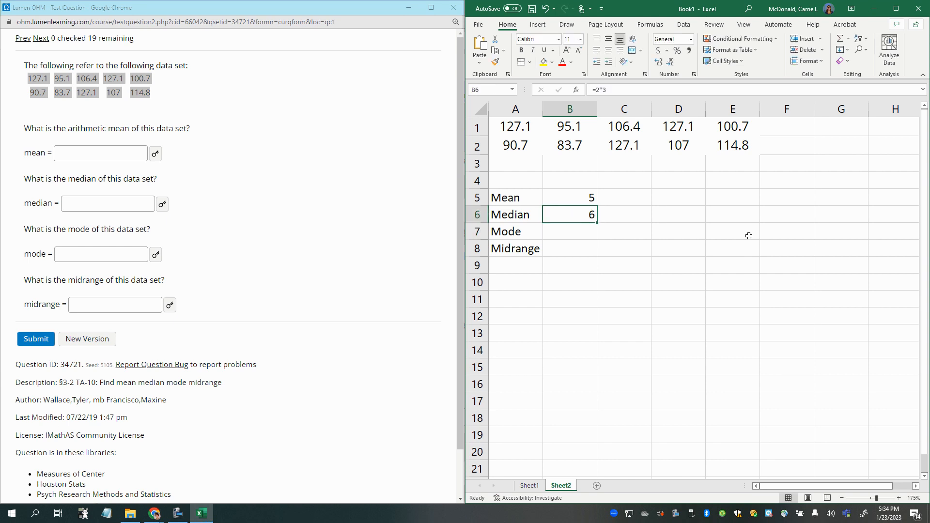
{"action": "type", "text": "2*3"}
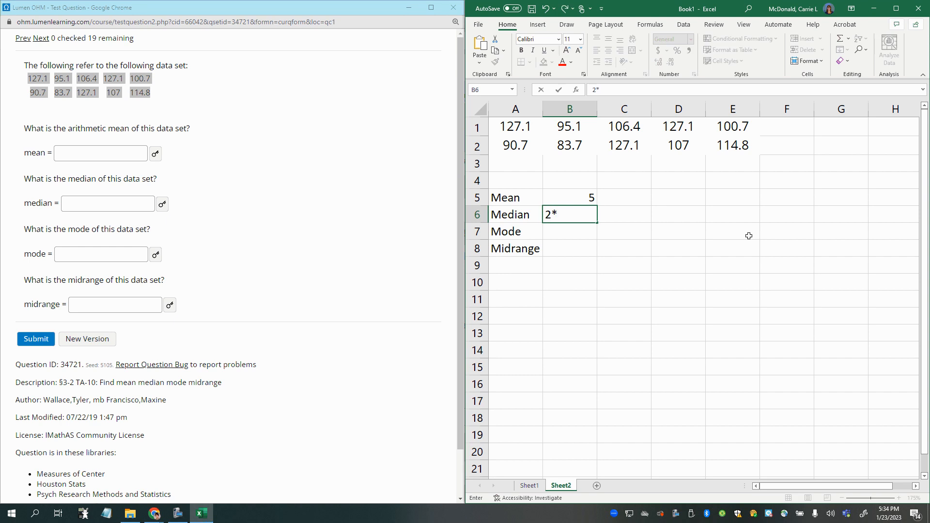
{"action": "key", "text": "Return"}
{"action": "left_click", "coordinate": [576, 219]}
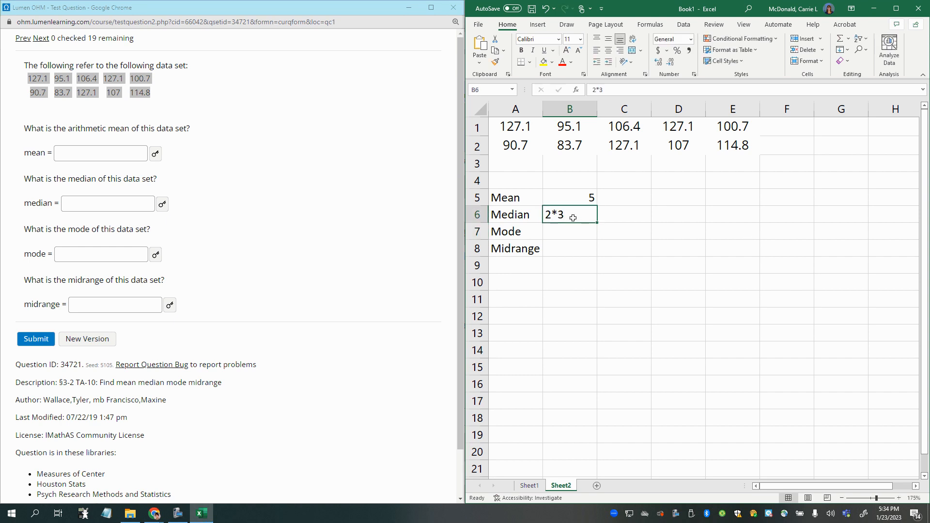
- Replace the content of cell B6 with the division formula =8/4
{"action": "type", "text": "="}
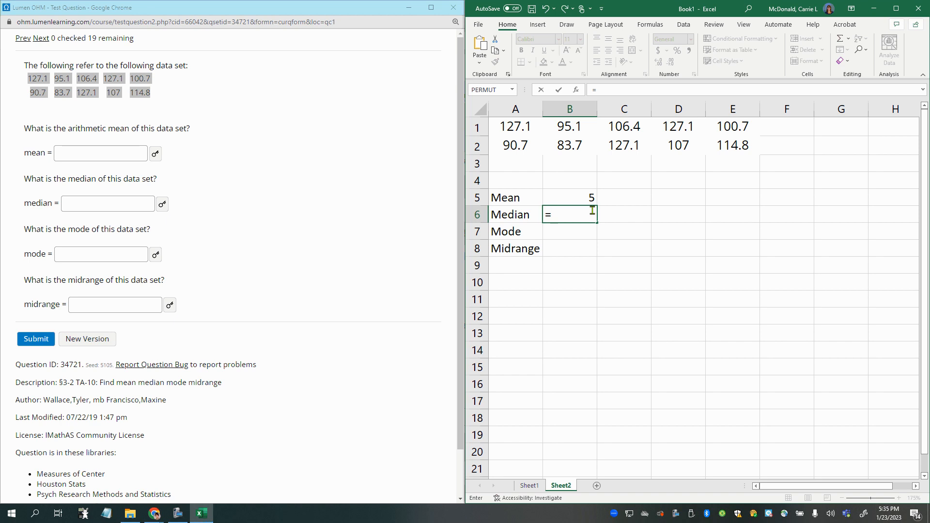
{"action": "type", "text": "8/4"}
{"action": "key", "text": "Return"}
{"action": "left_click", "coordinate": [591, 215]}
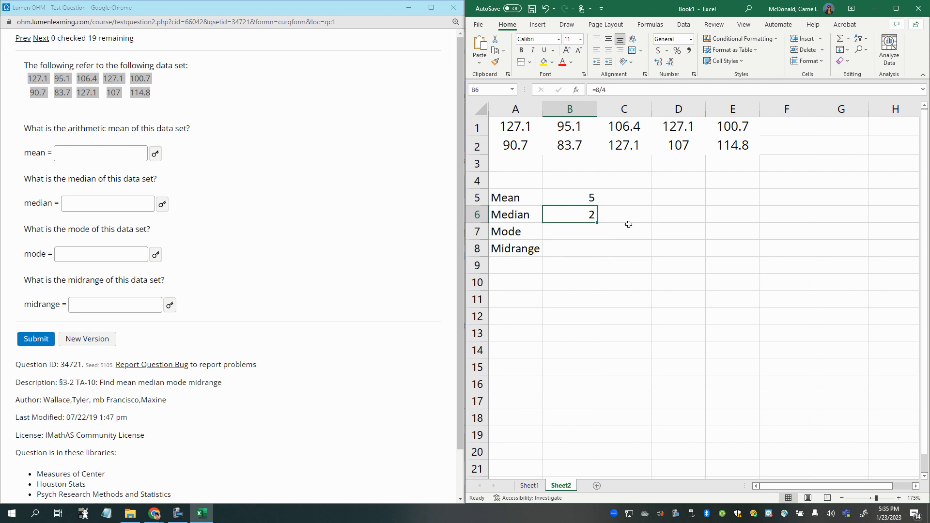
{"action": "type", "text": "5^"}
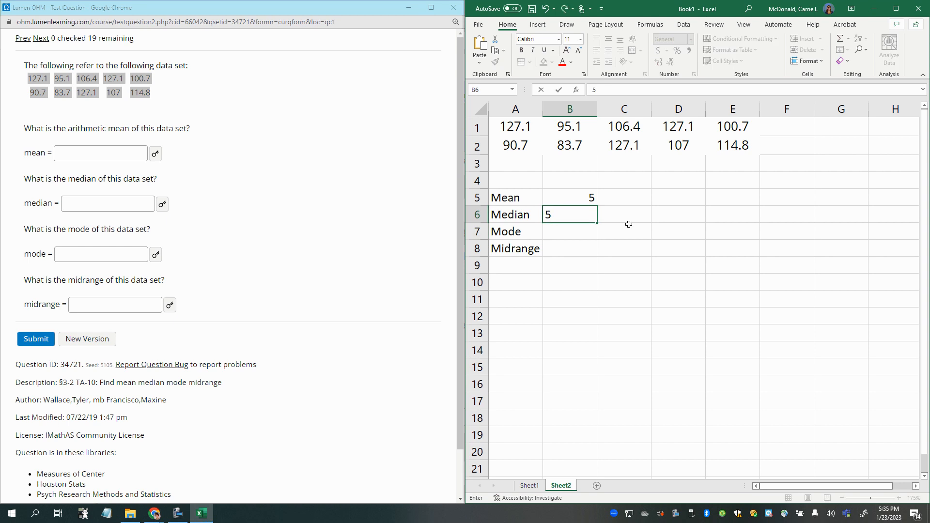
{"action": "left_click", "coordinate": [547, 215]}
{"action": "type", "text": "="}
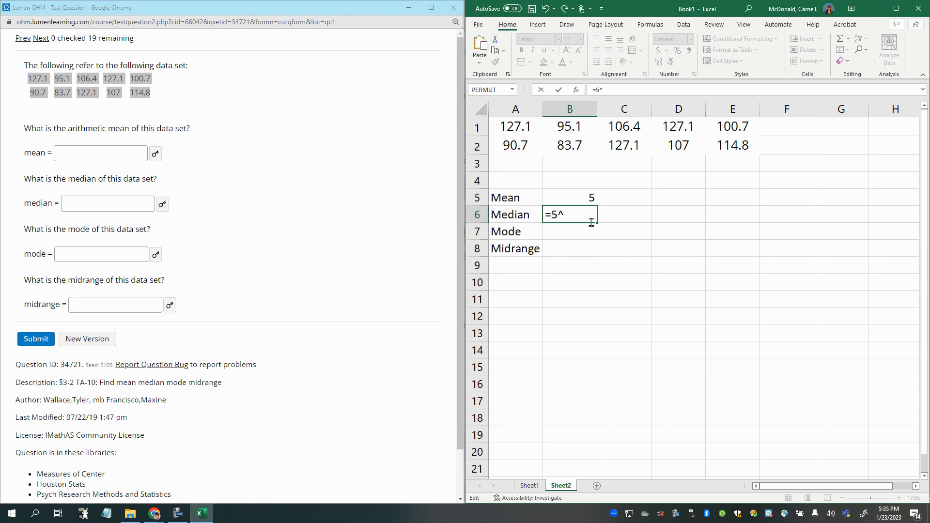
{"action": "left_click_drag", "start_coordinate": [570, 216], "coordinate": [530, 216]}
{"action": "key", "text": "Delete"}
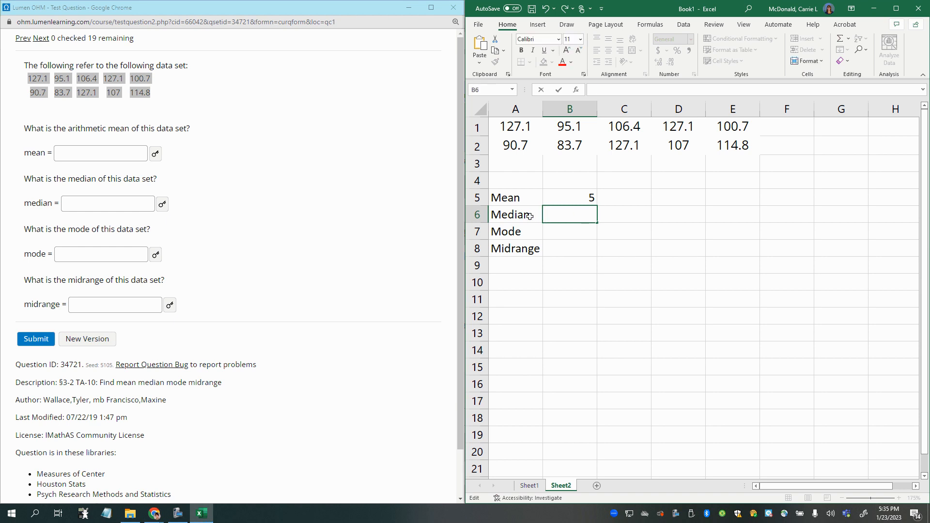
- Enter 8/4 in cell B6 without an equals sign, and overwrite it with the formula =8/4
{"action": "type", "text": "2"}
{"action": "key", "text": "BackSpace"}
{"action": "type", "text": "8/4"}
{"action": "key", "text": "Return"}
{"action": "left_click", "coordinate": [594, 211]}
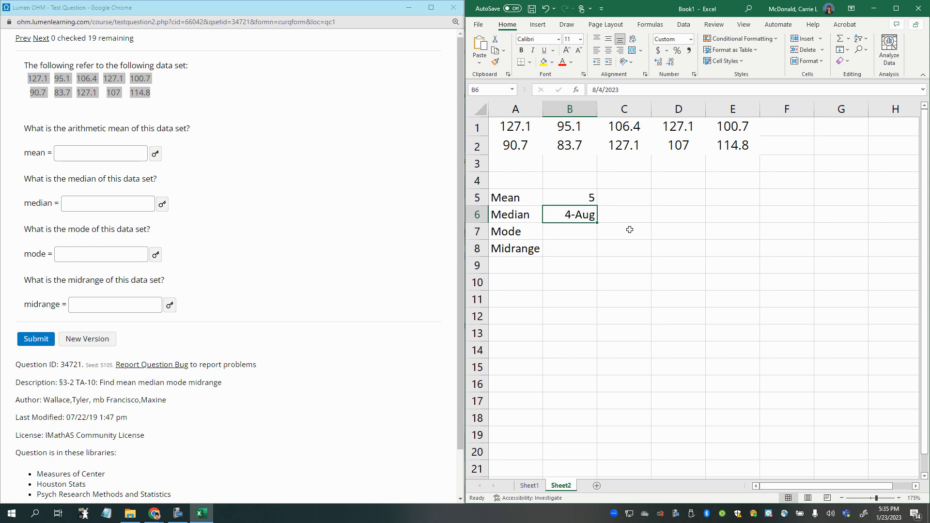
{"action": "type", "text": "=8/4"}
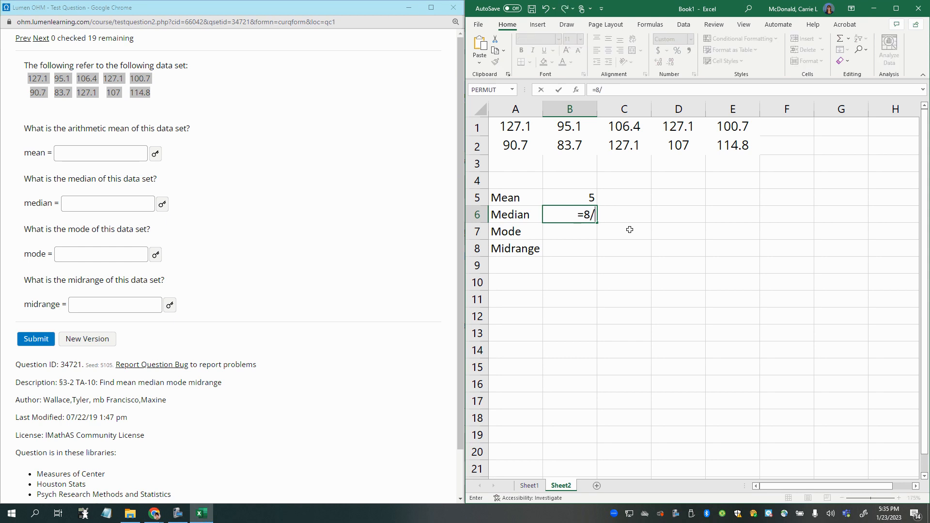
{"action": "key", "text": "Return"}
{"action": "left_click", "coordinate": [579, 219]}
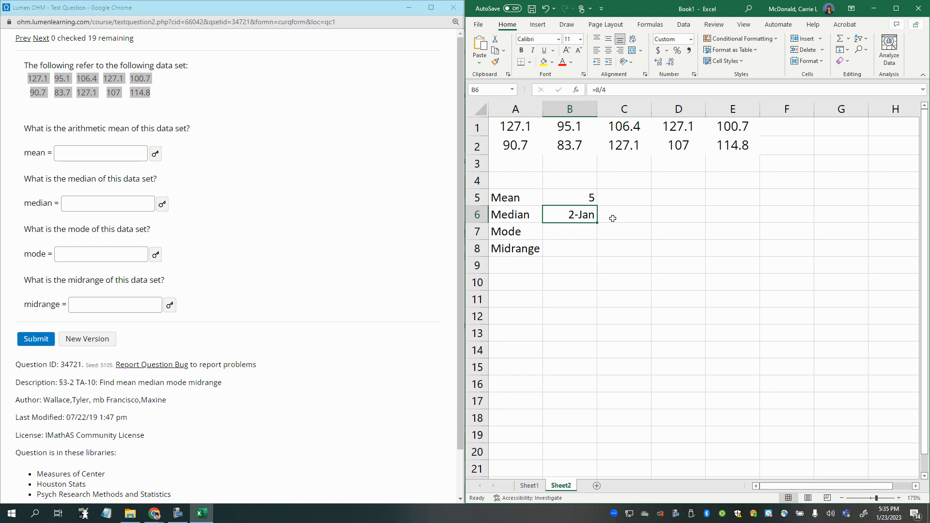
- Undo the recent entries in cell B6 to restore its General format, and enter the formula =8/4
{"action": "left_click", "coordinate": [544, 9]}
{"action": "type", "text": "=8/4"}
{"action": "key", "text": "Return"}
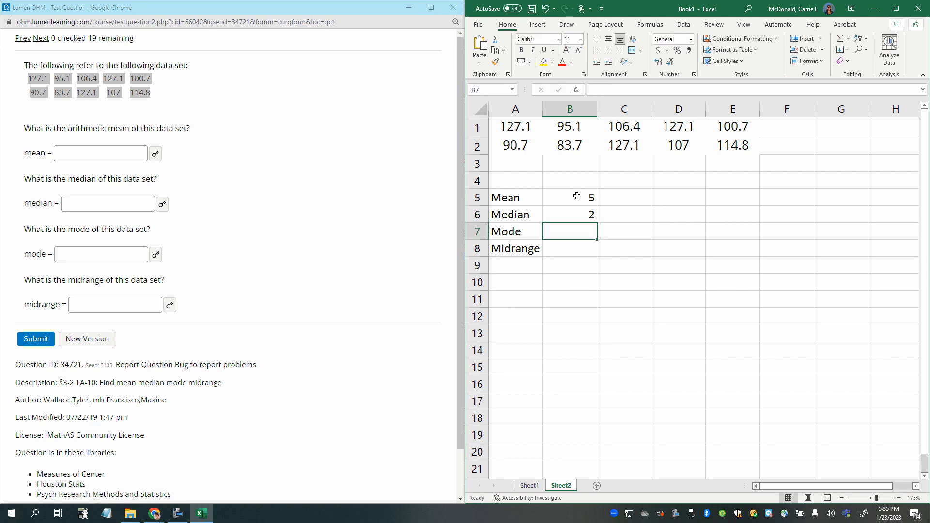
- Examine the number format categories offered for cell B6, including Date and Number with 0 decimal places, and cancel the dialog
{"action": "left_click", "coordinate": [557, 214]}
{"action": "right_click", "coordinate": [560, 214]}
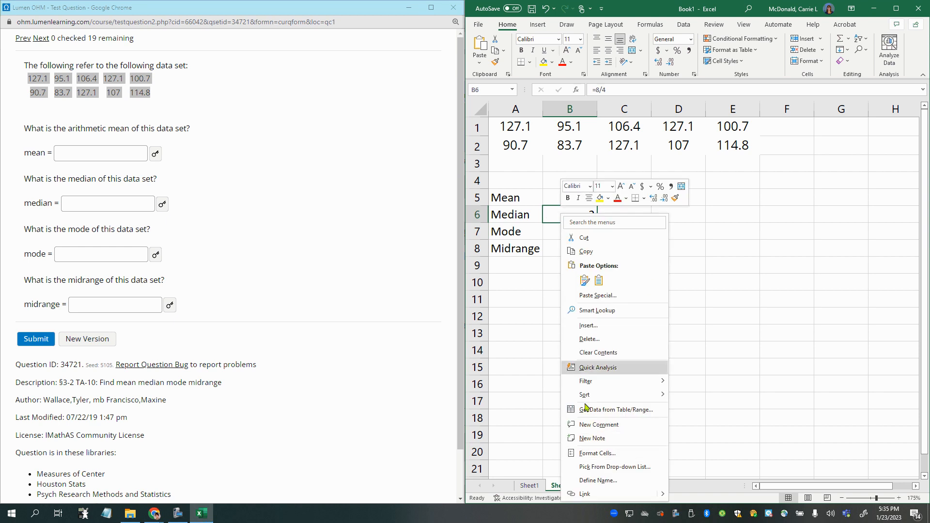
{"action": "left_click", "coordinate": [588, 453]}
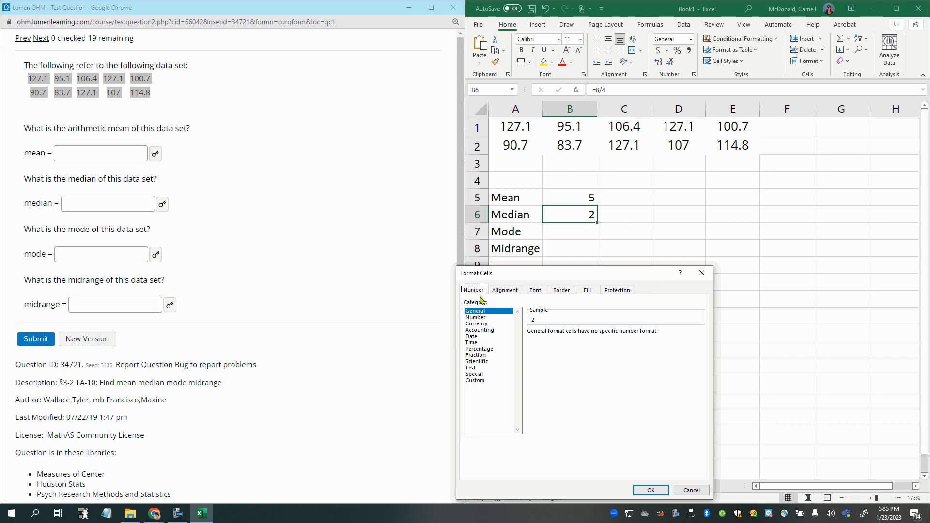
{"action": "left_click", "coordinate": [477, 318]}
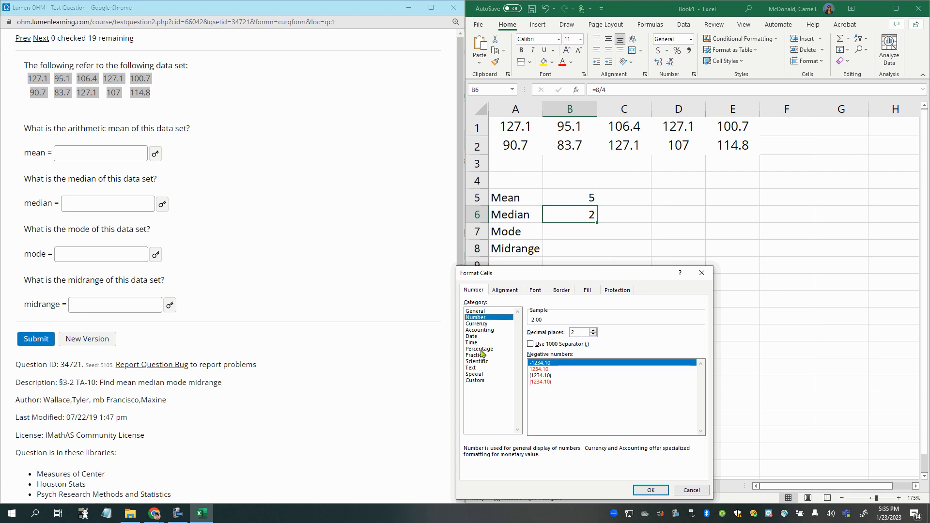
{"action": "left_click", "coordinate": [474, 337]}
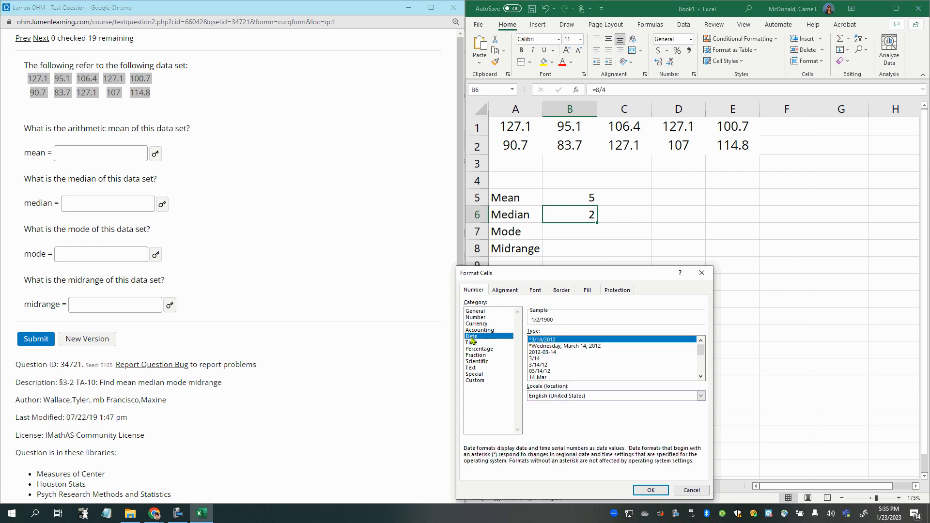
{"action": "left_click", "coordinate": [475, 311]}
{"action": "left_click", "coordinate": [475, 317]}
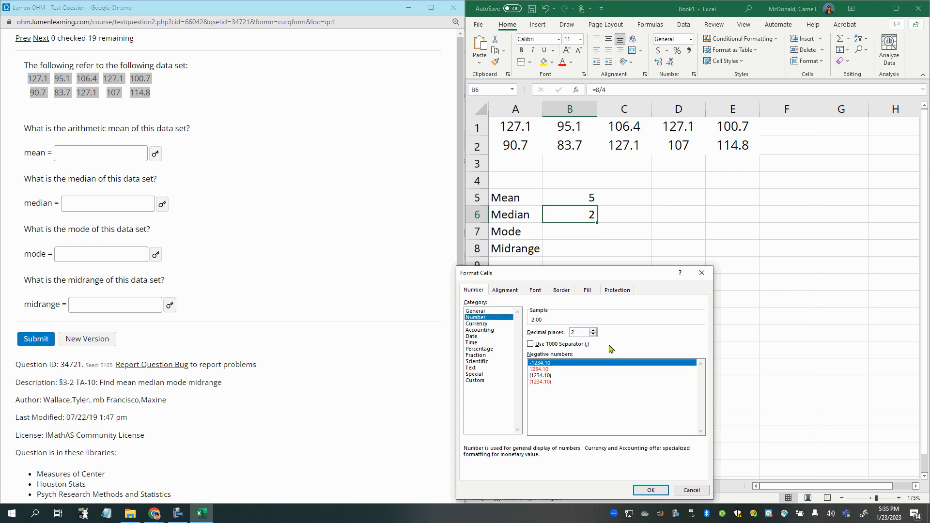
{"action": "left_click", "coordinate": [592, 334]}
{"action": "left_click", "coordinate": [593, 335]}
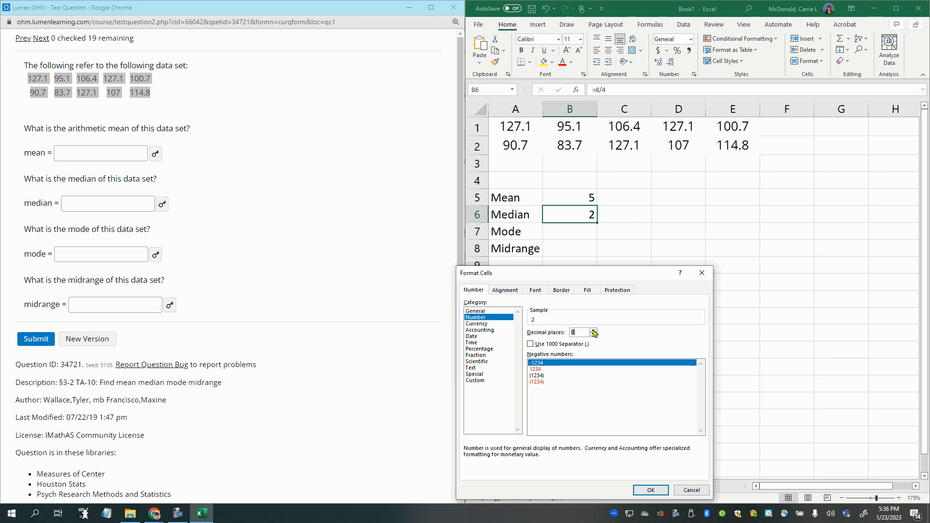
{"action": "left_click", "coordinate": [692, 490]}
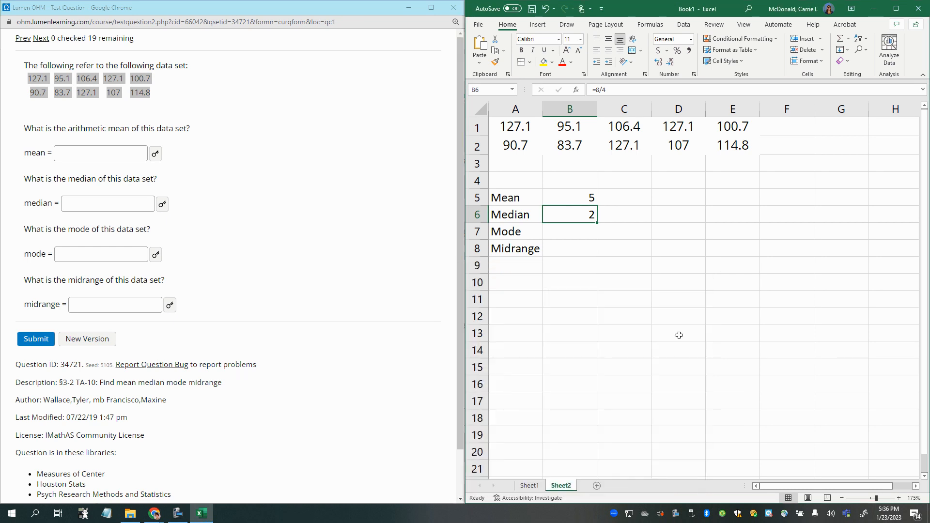
- Clear the practice formulas from cells B5 and B6 beside the Mean and Median labels
{"action": "left_click", "coordinate": [678, 335]}
{"action": "left_click", "coordinate": [588, 230]}
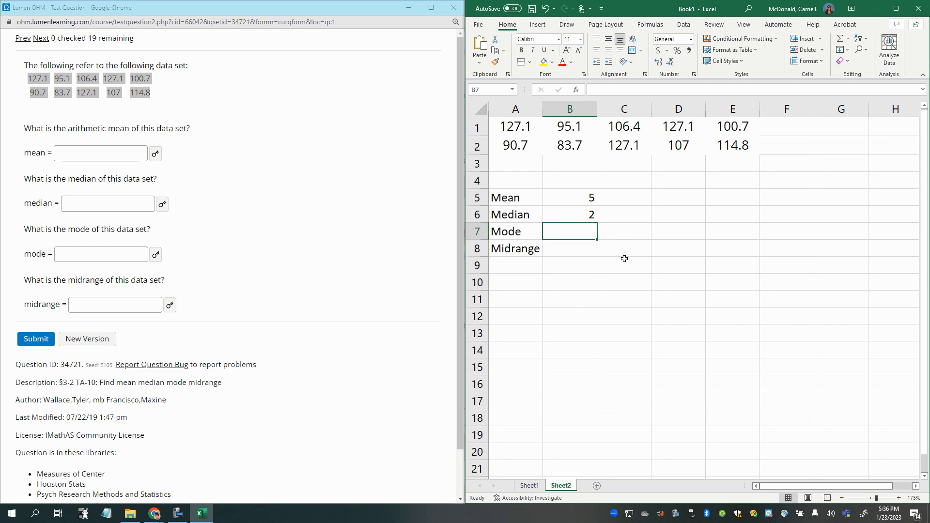
{"action": "left_click", "coordinate": [555, 194]}
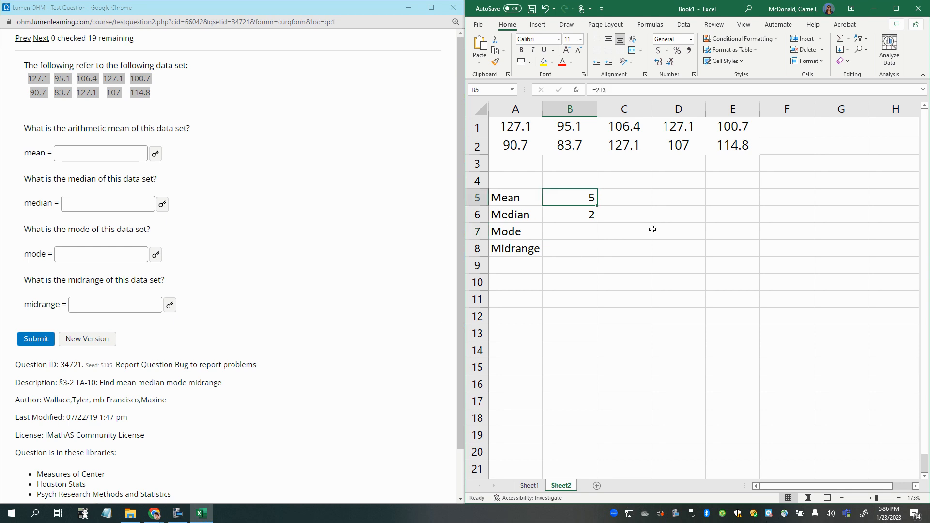
{"action": "key", "text": "BackSpace"}
{"action": "key", "text": "Return"}
{"action": "key", "text": "Delete"}
{"action": "left_click", "coordinate": [557, 253]}
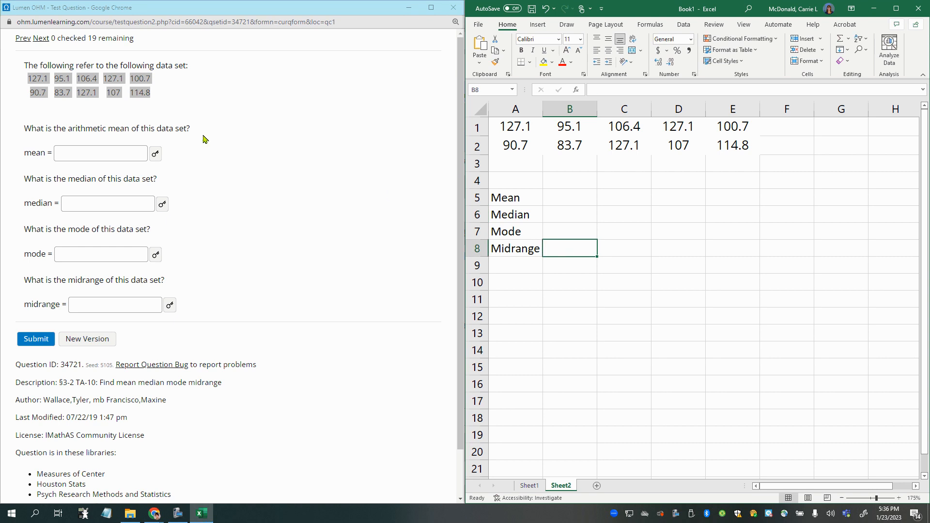
{"action": "left_click_drag", "start_coordinate": [23, 70], "coordinate": [189, 315]}
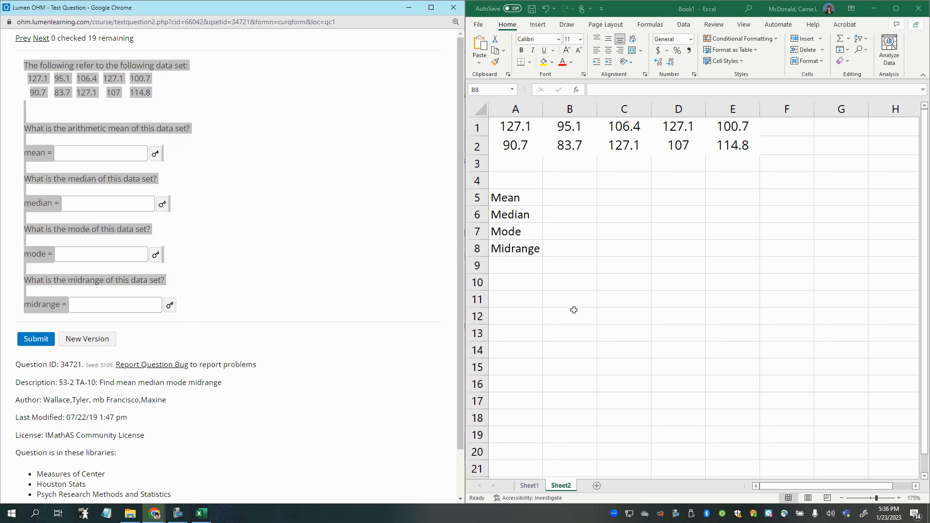
{"action": "left_click", "coordinate": [574, 310]}
{"action": "left_click", "coordinate": [557, 293]}
{"action": "left_click", "coordinate": [513, 275]}
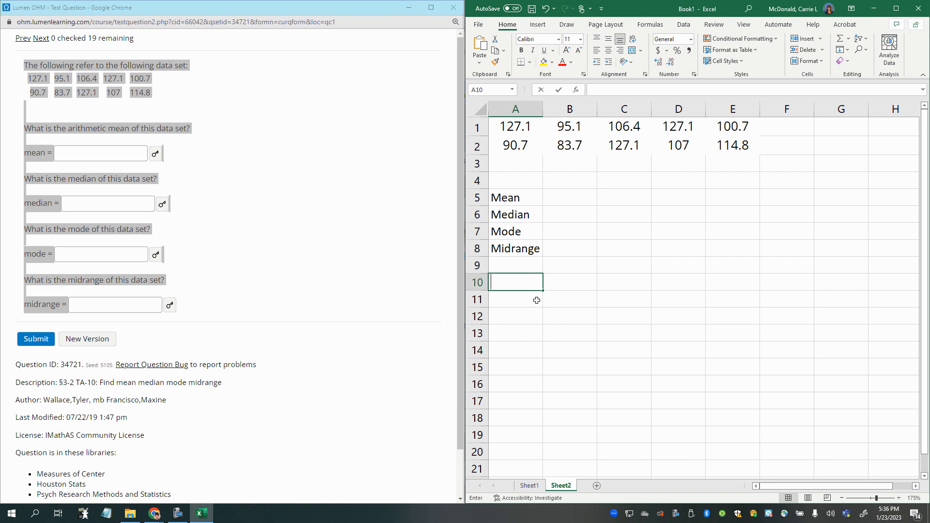
{"action": "left_click", "coordinate": [563, 318]}
{"action": "left_click", "coordinate": [315, 303]}
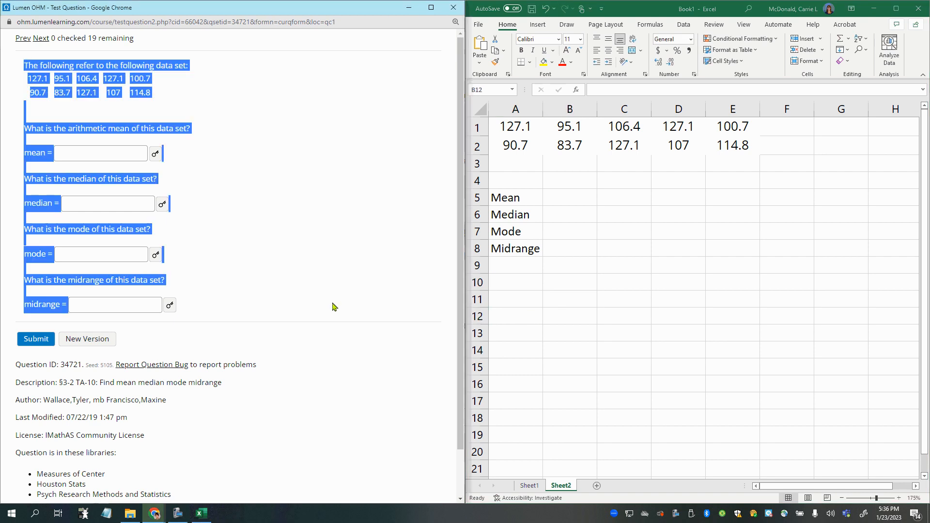
{"action": "left_click", "coordinate": [334, 306]}
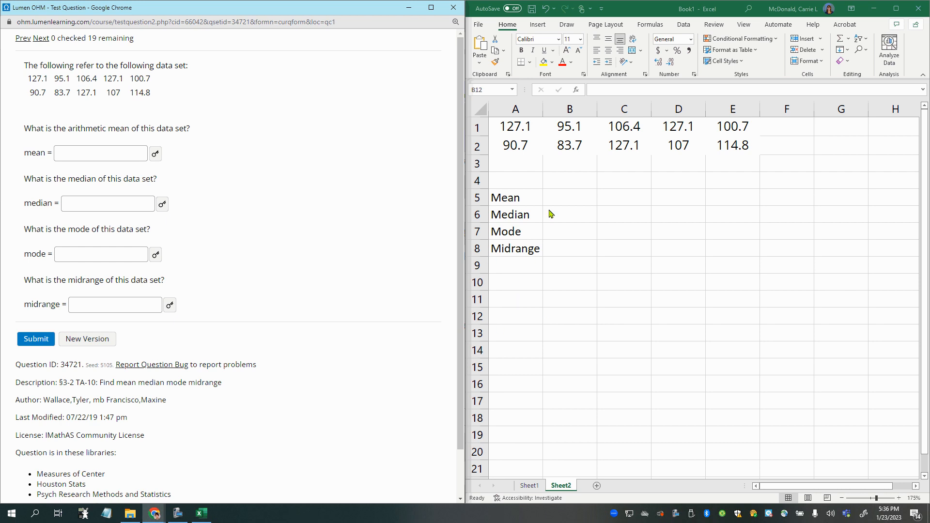
- Start a formula in cell B5, trying mean as the function name and replacing it with the AVERAGE function
{"action": "left_click", "coordinate": [562, 201]}
{"action": "left_click", "coordinate": [589, 197]}
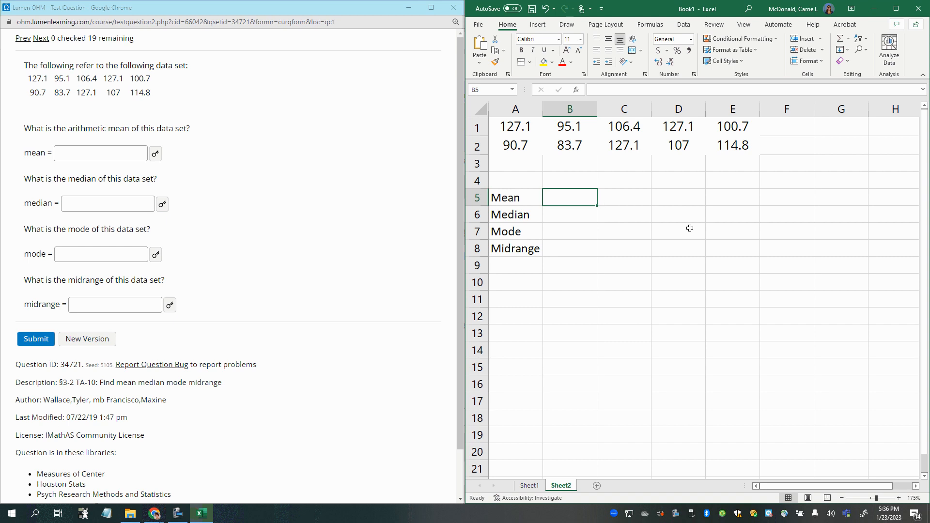
{"action": "type", "text": "="}
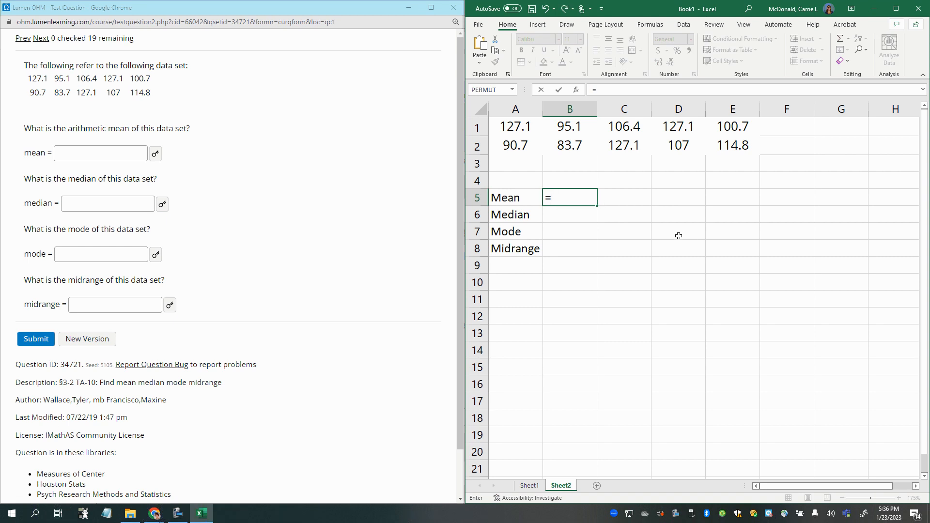
{"action": "type", "text": "mean"}
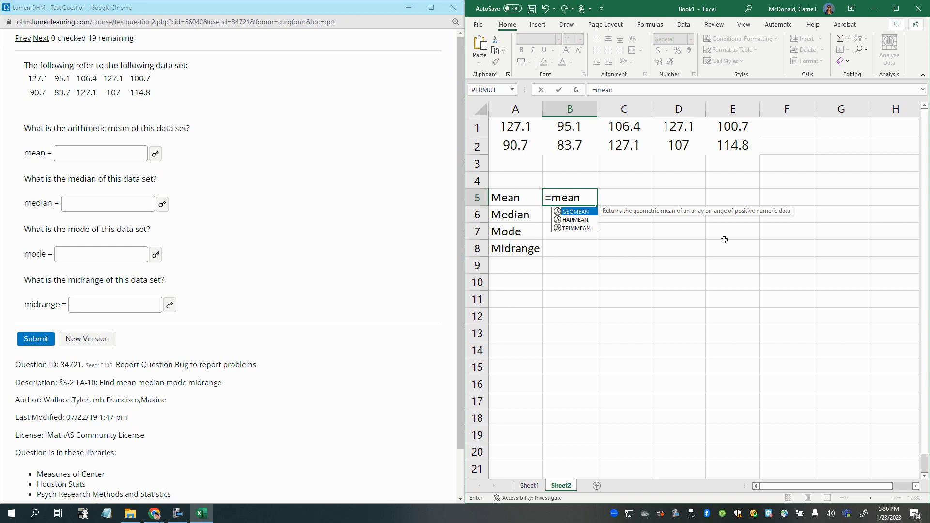
{"action": "key", "text": "BackSpace"}
{"action": "key", "text": "BackSpace"}
{"action": "key", "text": "BackSpace"}
{"action": "key", "text": "BackSpace"}
{"action": "type", "text": "av"}
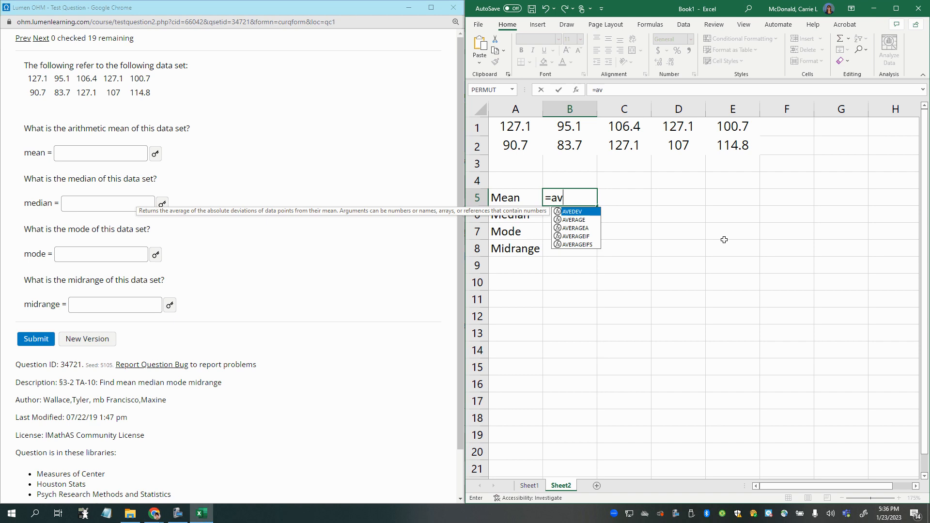
{"action": "type", "text": "era"}
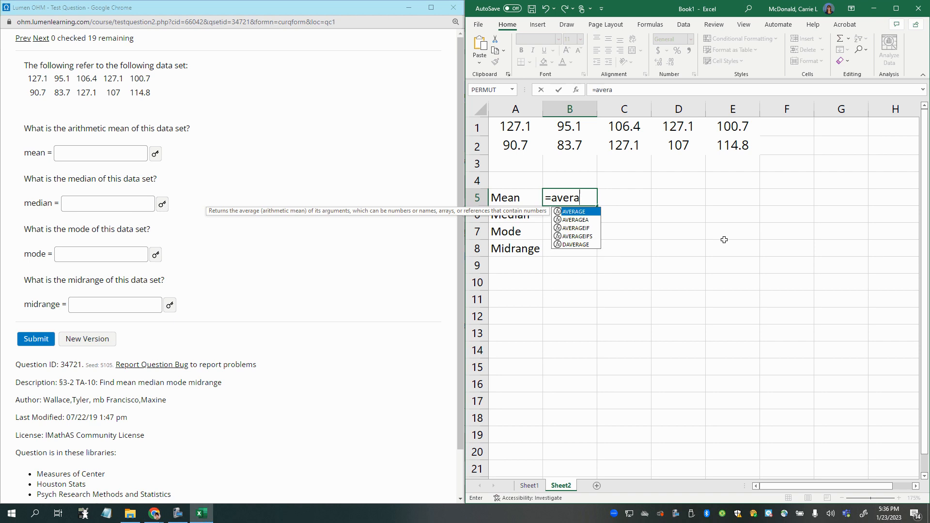
{"action": "double_click", "coordinate": [568, 213]}
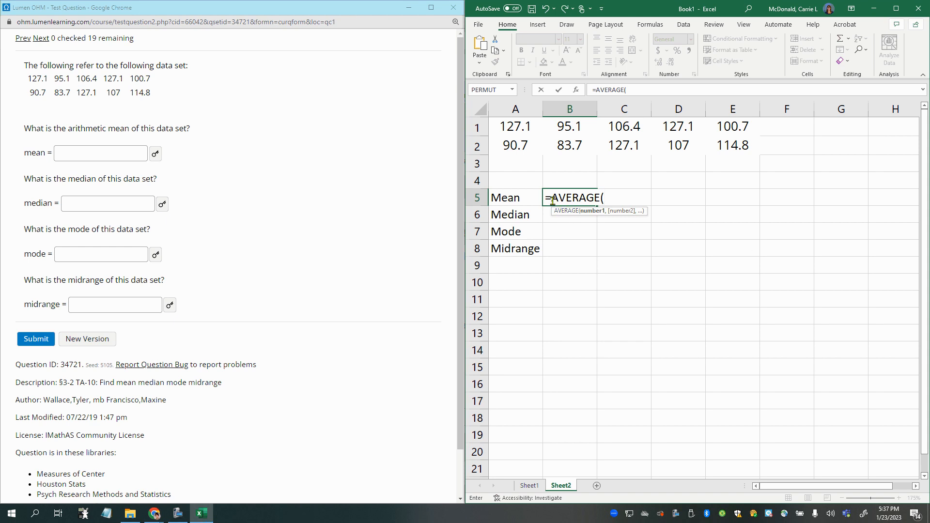
- Use the data range A1:E2 as the argument of the AVERAGE function in cell B5 and enter the formula
{"action": "left_click_drag", "start_coordinate": [551, 198], "coordinate": [607, 197]}
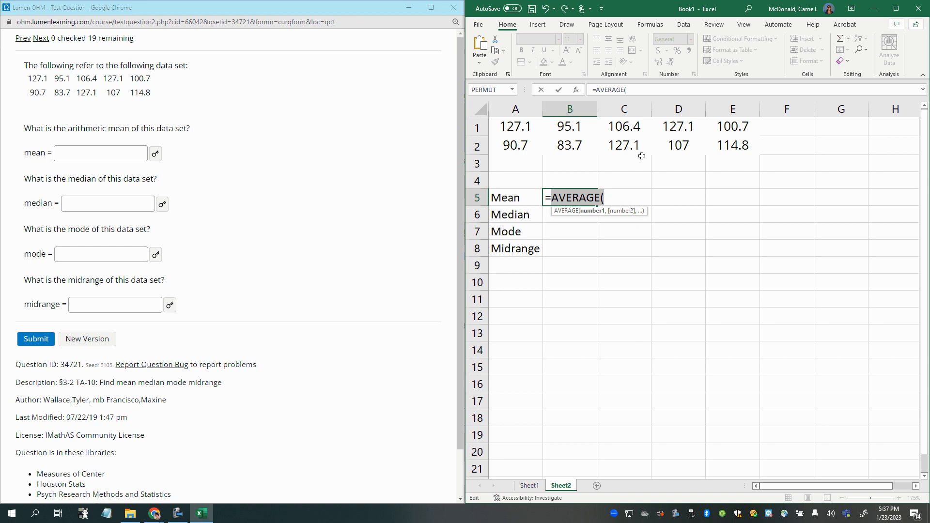
{"action": "left_click", "coordinate": [645, 91]}
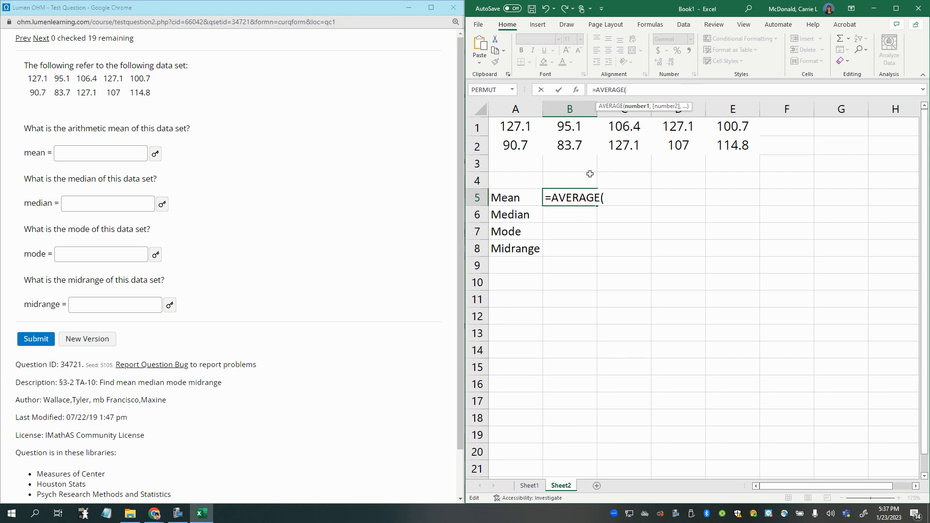
{"action": "left_click", "coordinate": [567, 199]}
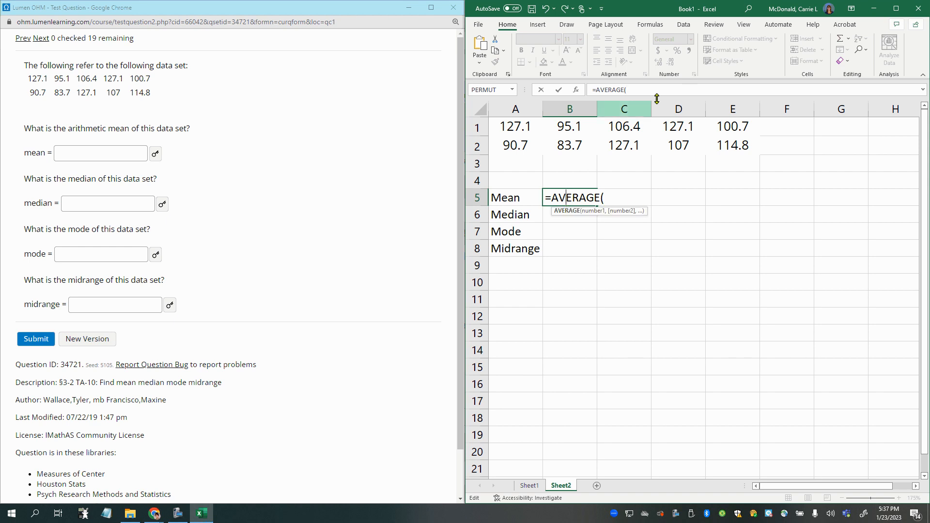
{"action": "left_click", "coordinate": [624, 90]}
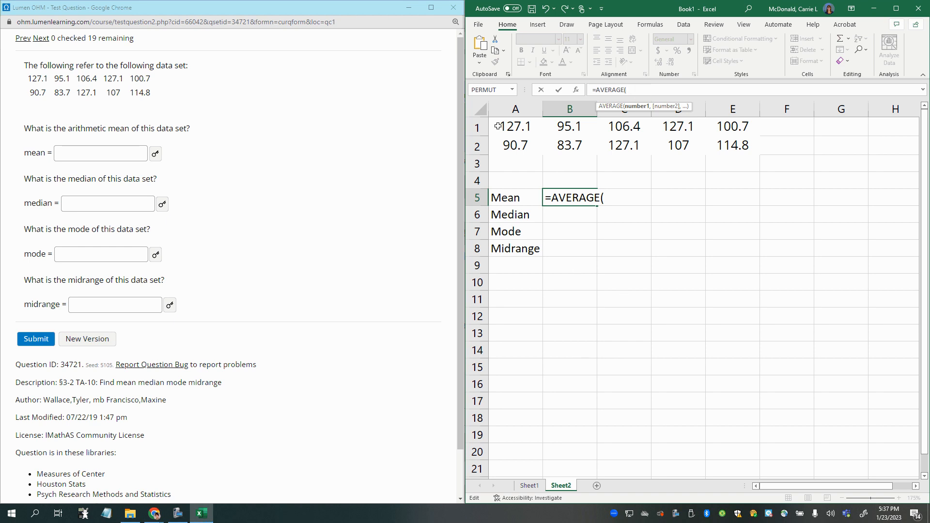
{"action": "left_click_drag", "start_coordinate": [497, 126], "coordinate": [725, 148]}
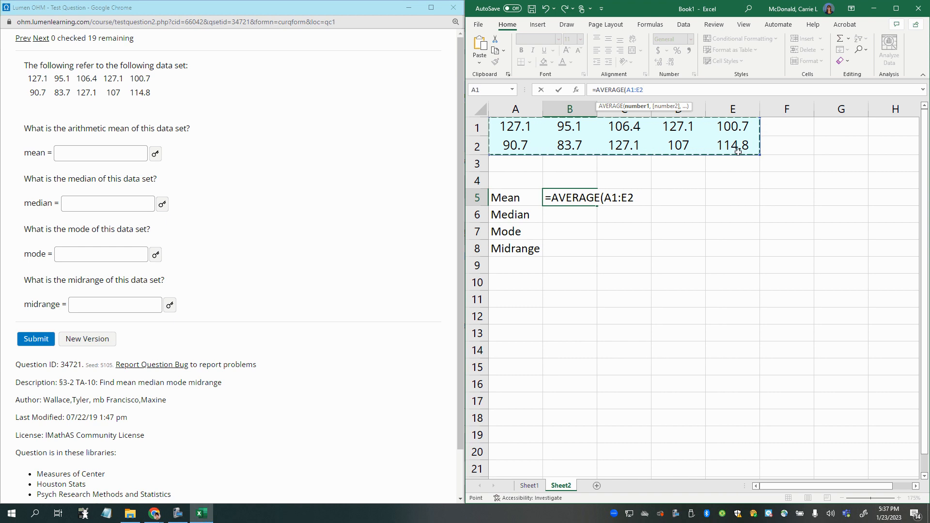
{"action": "key", "text": "Return"}
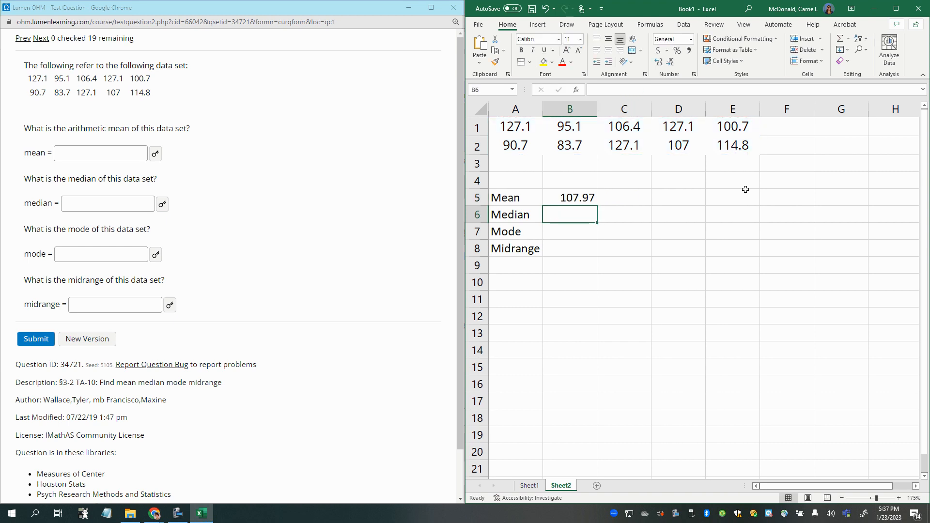
- Start a formula in cell D5 that adds the first row of data as =A1+B1+C1+D1+E1
{"action": "left_click", "coordinate": [558, 201]}
{"action": "left_click", "coordinate": [664, 199]}
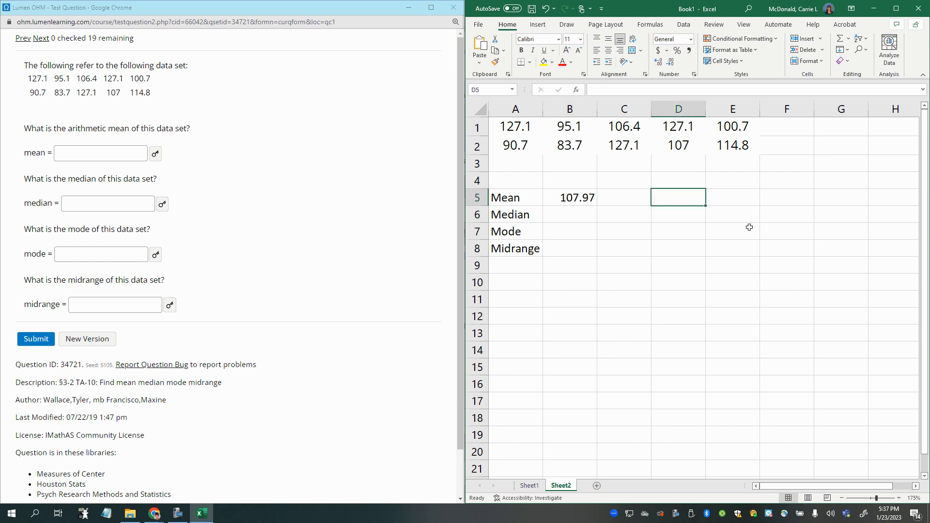
{"action": "type", "text": "="}
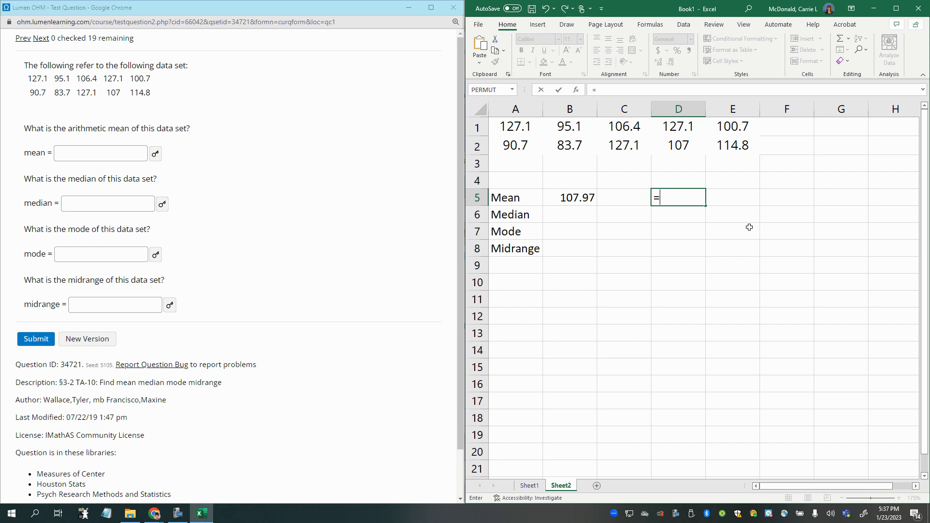
{"action": "type", "text": "12"}
{"action": "key", "text": "BackSpace"}
{"action": "left_click", "coordinate": [519, 127]}
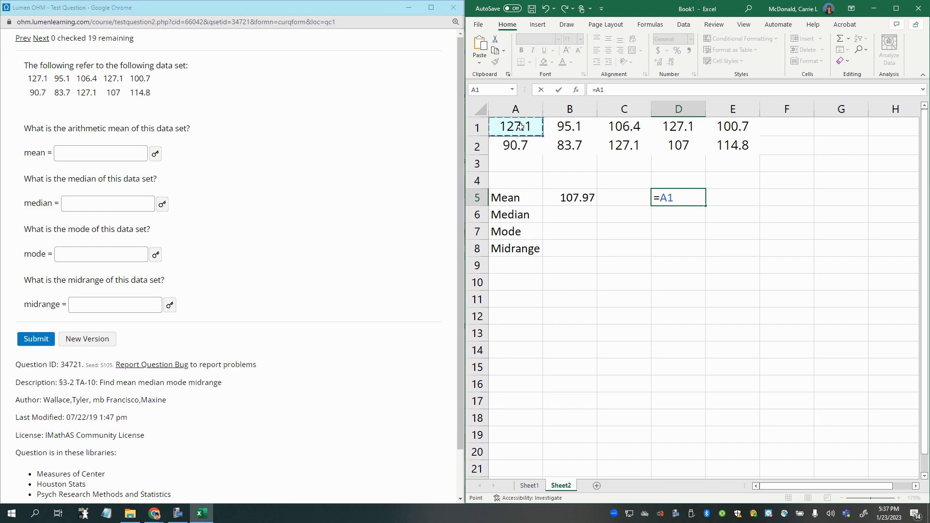
{"action": "type", "text": "+"}
{"action": "left_click", "coordinate": [570, 127]}
{"action": "type", "text": "+"}
{"action": "left_click", "coordinate": [610, 130]}
{"action": "type", "text": "+"}
{"action": "left_click", "coordinate": [680, 128]}
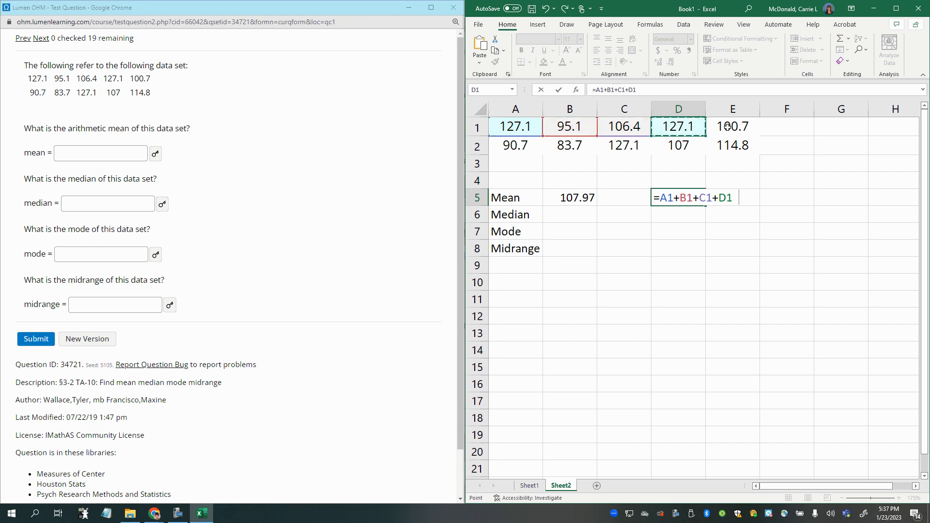
{"action": "type", "text": "+"}
{"action": "left_click", "coordinate": [728, 127]}
- Extend the sum in cell D5 with the second row of data, +A2+B2+C2+D2+E2, and enter the formula
{"action": "type", "text": "+"}
{"action": "left_click", "coordinate": [516, 146]}
{"action": "type", "text": "+"}
{"action": "left_click", "coordinate": [570, 145]}
{"action": "type", "text": "+"}
{"action": "left_click", "coordinate": [639, 146]}
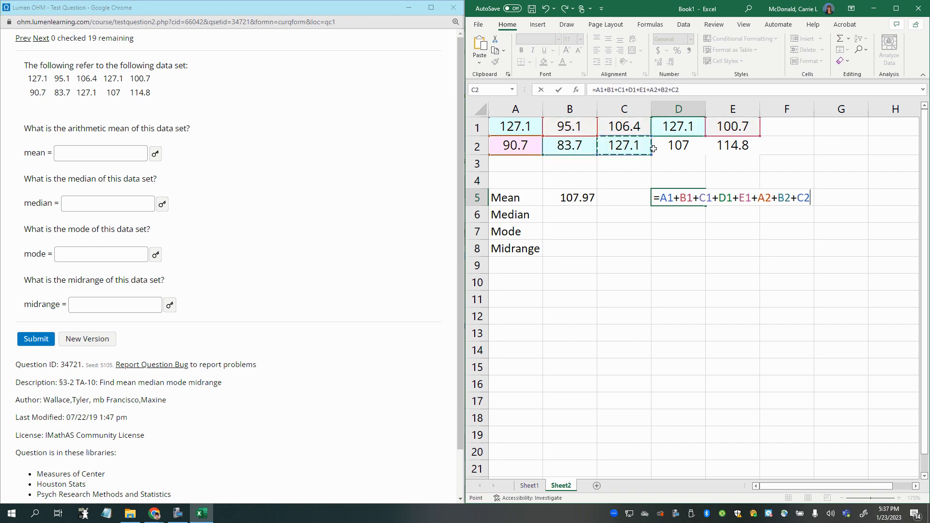
{"action": "type", "text": "+"}
{"action": "left_click", "coordinate": [678, 147]}
{"action": "type", "text": "+"}
{"action": "left_click", "coordinate": [731, 146]}
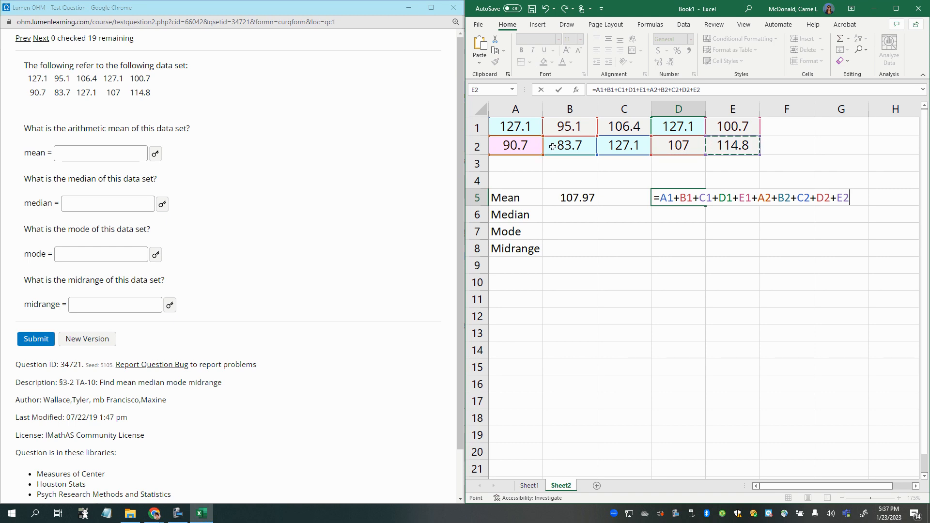
{"action": "key", "text": "Return"}
- Append /10 to the end of the sum formula in cell D5 and enter it
{"action": "left_click", "coordinate": [683, 199]}
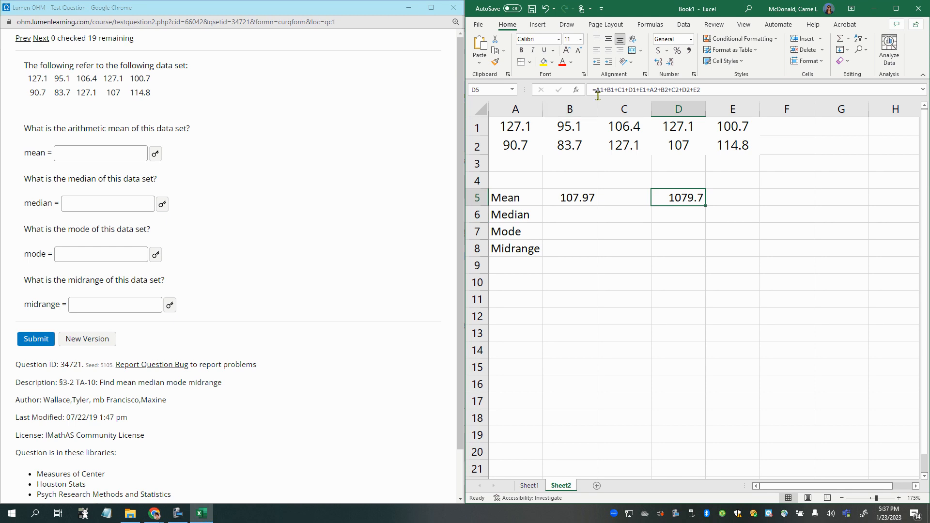
{"action": "left_click", "coordinate": [730, 90]}
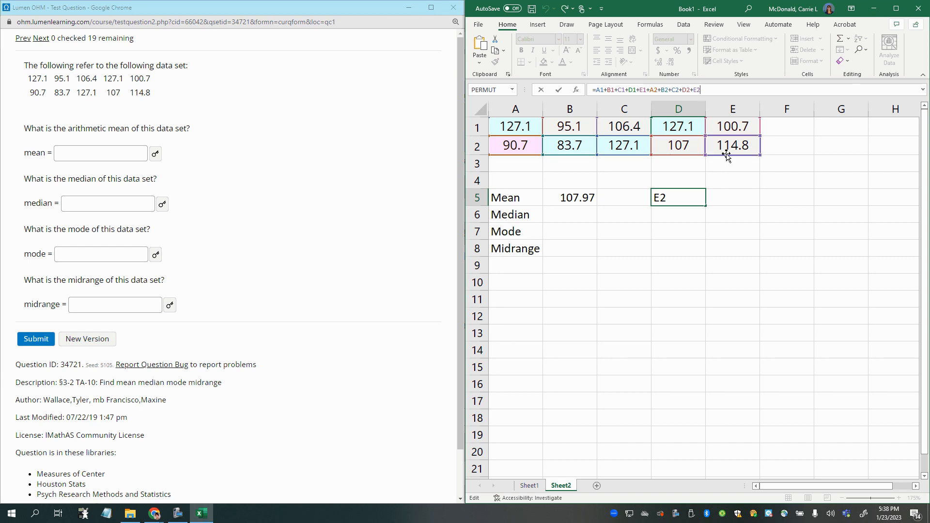
{"action": "type", "text": "/10"}
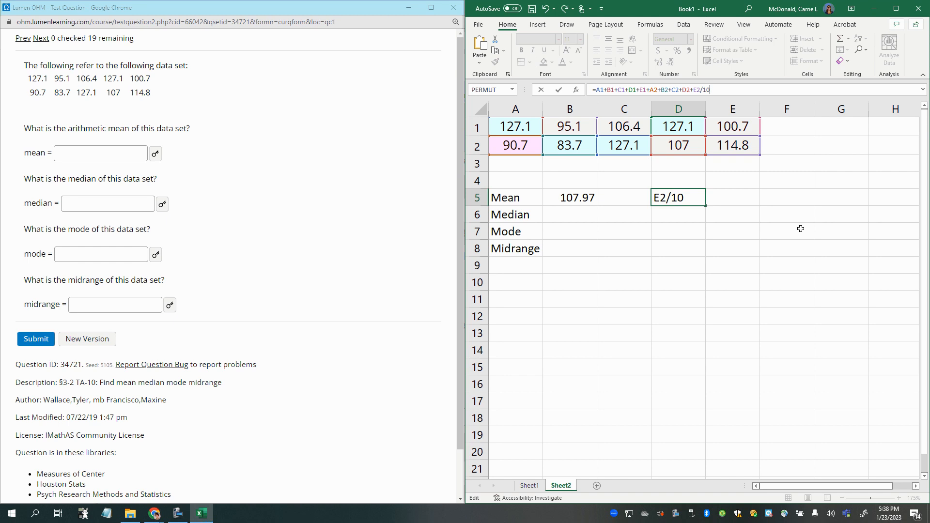
{"action": "key", "text": "Return"}
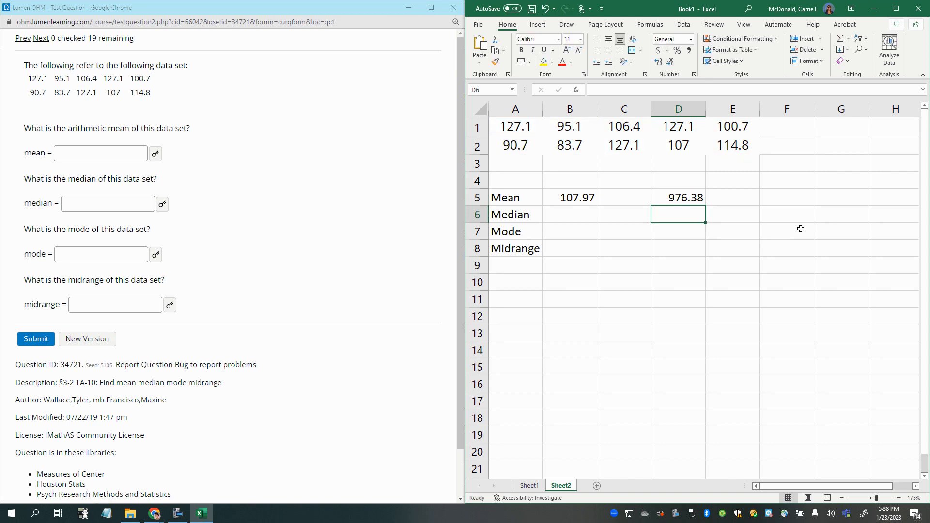
{"action": "left_click", "coordinate": [680, 196]}
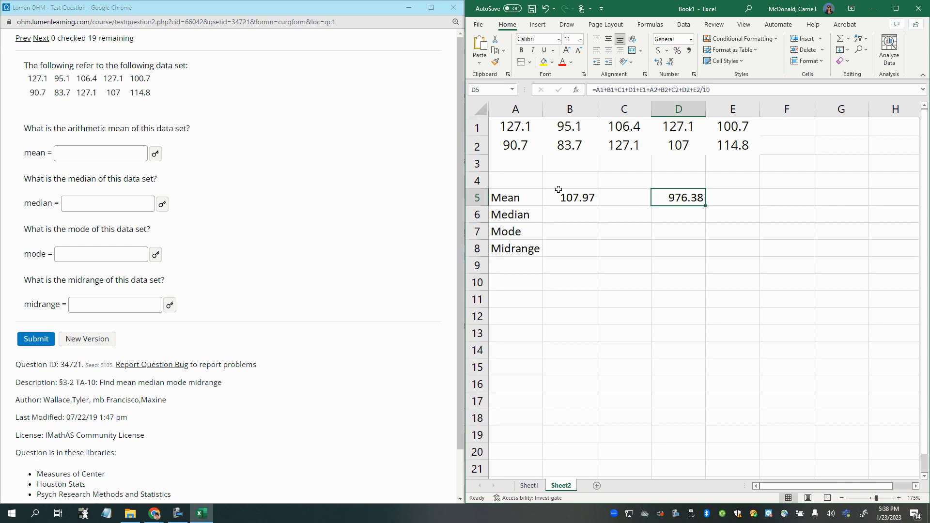
{"action": "left_click_drag", "start_coordinate": [21, 79], "coordinate": [151, 97]}
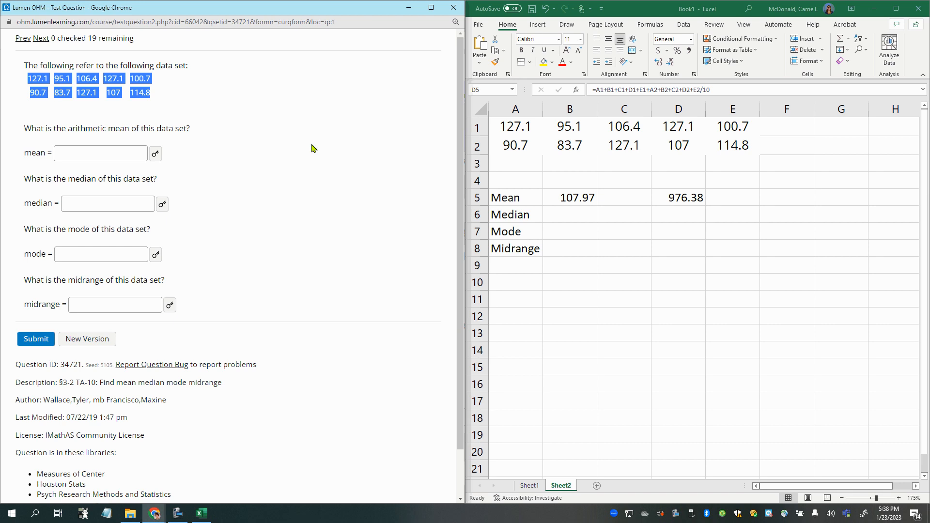
- Enclose the sum in cell D5 in parentheses so the formula reads =(A1+B1+C1+D1+E1+A2+B2+C2+D2+E2)/10, and enter it
{"action": "left_click", "coordinate": [677, 201]}
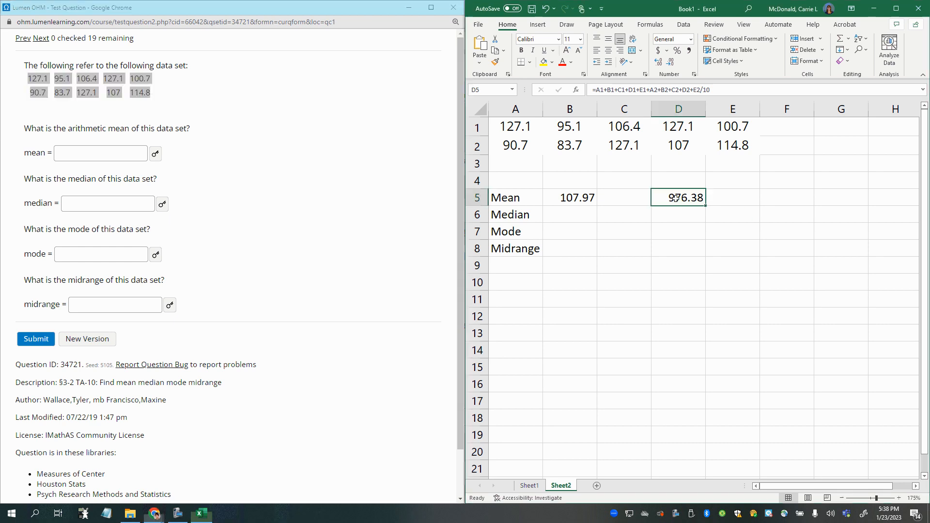
{"action": "left_click", "coordinate": [596, 89]}
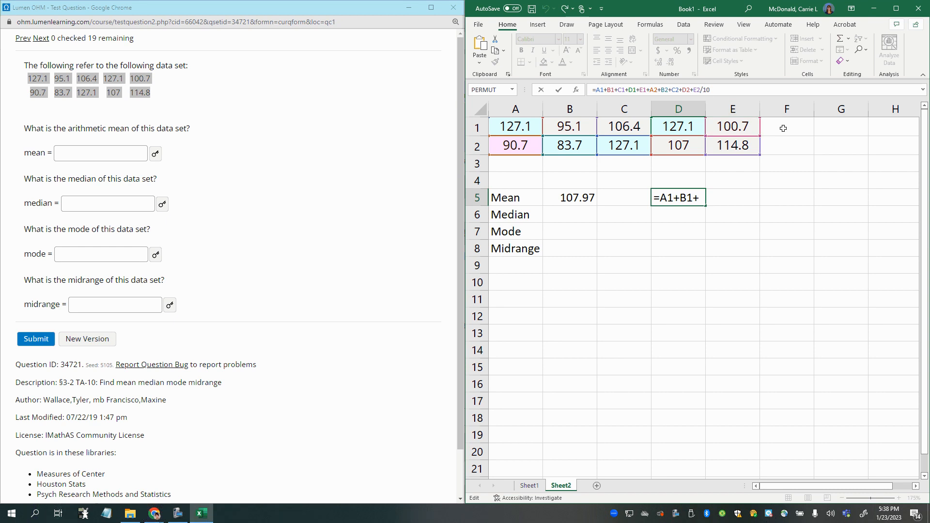
{"action": "type", "text": "("}
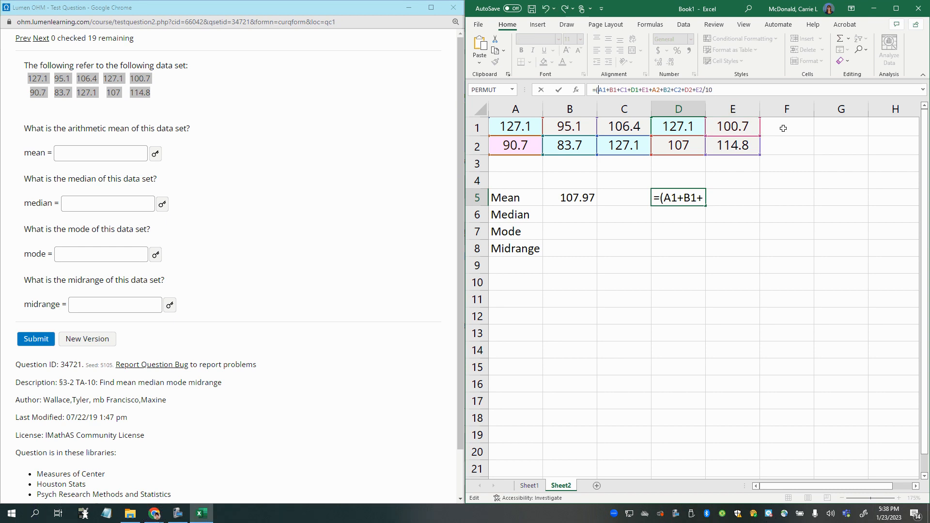
{"action": "left_click", "coordinate": [702, 90]}
{"action": "type", "text": ")"}
{"action": "left_click_drag", "start_coordinate": [598, 90], "coordinate": [703, 90]}
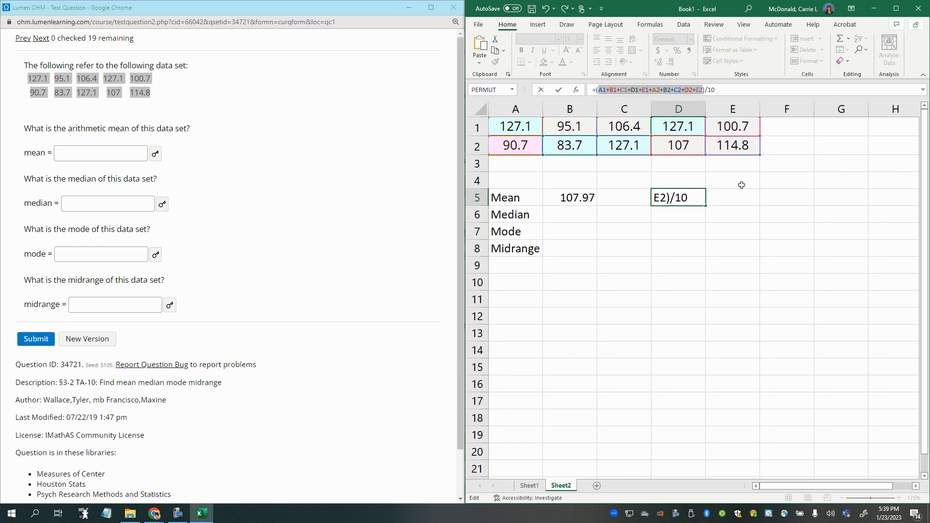
{"action": "left_click", "coordinate": [698, 90]}
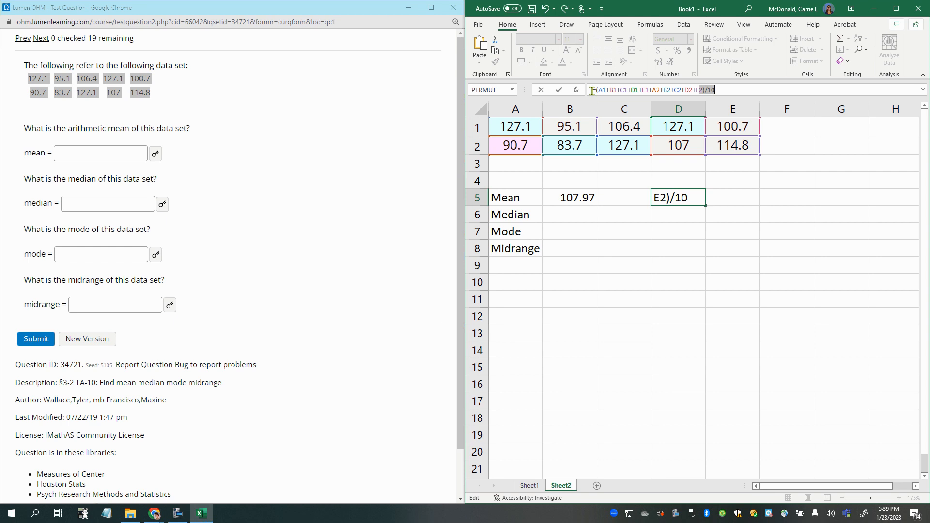
{"action": "left_click_drag", "start_coordinate": [595, 90], "coordinate": [621, 89]}
{"action": "left_click_drag", "start_coordinate": [676, 90], "coordinate": [705, 89]}
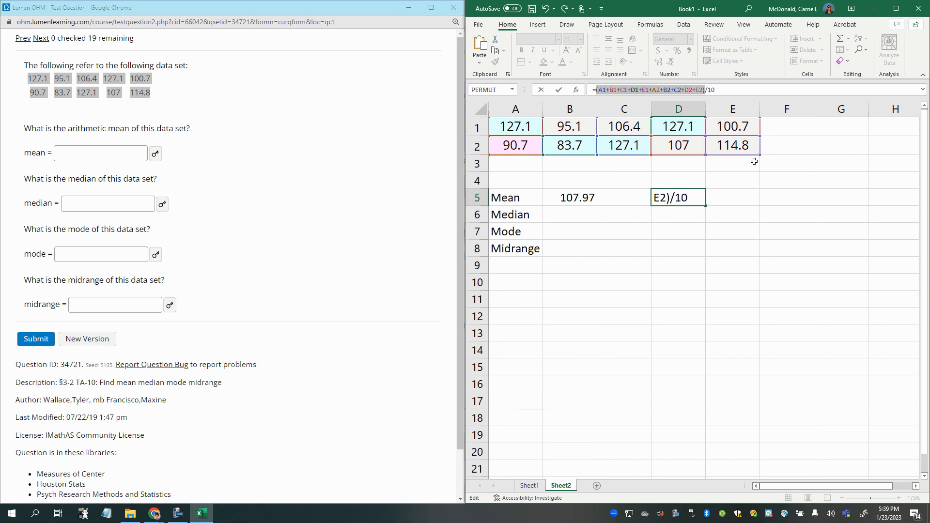
{"action": "key", "text": "Return"}
{"action": "left_click", "coordinate": [695, 195]}
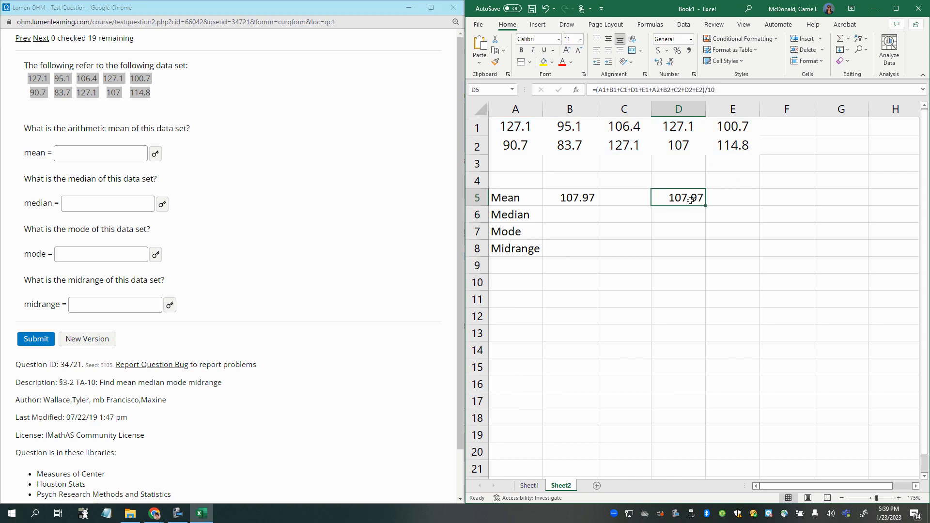
- Move the hand-built mean formula from D5 to C5 and enter the heading Excel Func in cell B4
{"action": "left_click_drag", "start_coordinate": [651, 207], "coordinate": [597, 206]}
{"action": "left_click", "coordinate": [565, 183]}
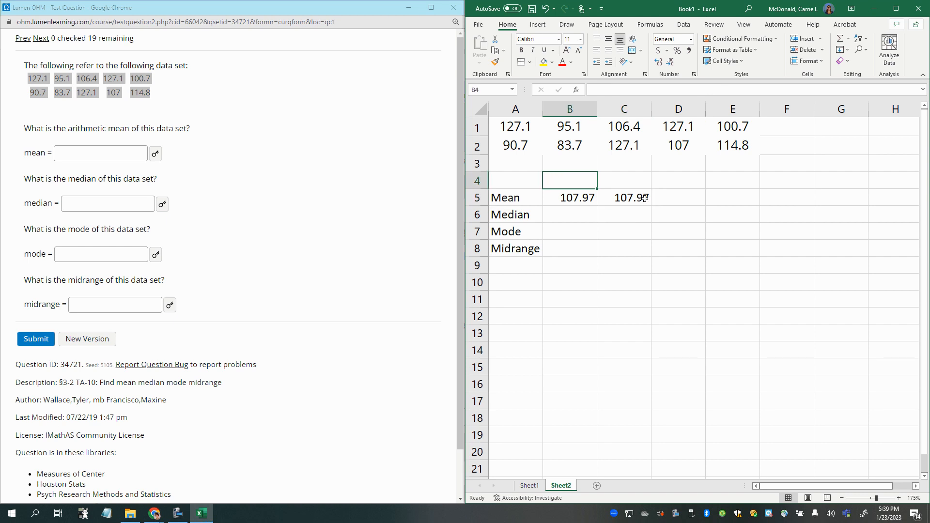
{"action": "type", "text": "Excel Fun"}
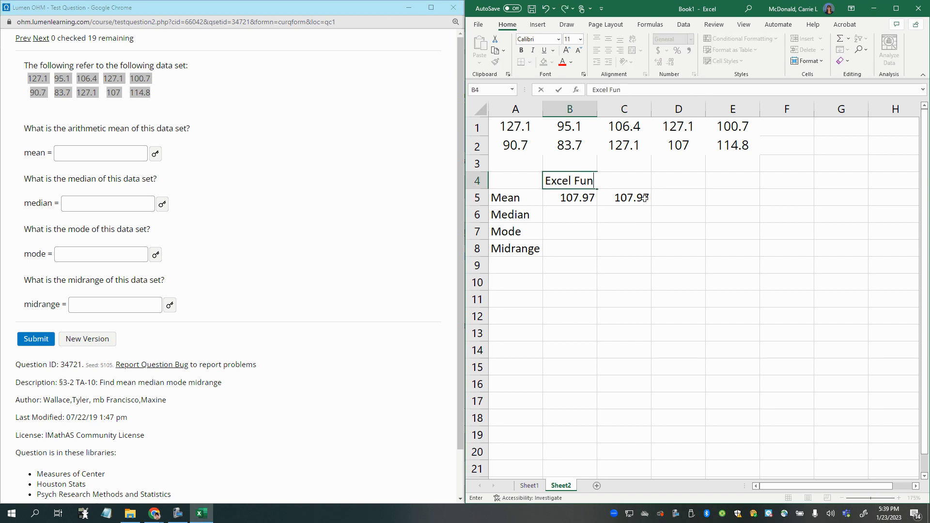
{"action": "type", "text": "c"}
{"action": "key", "text": "Tab"}
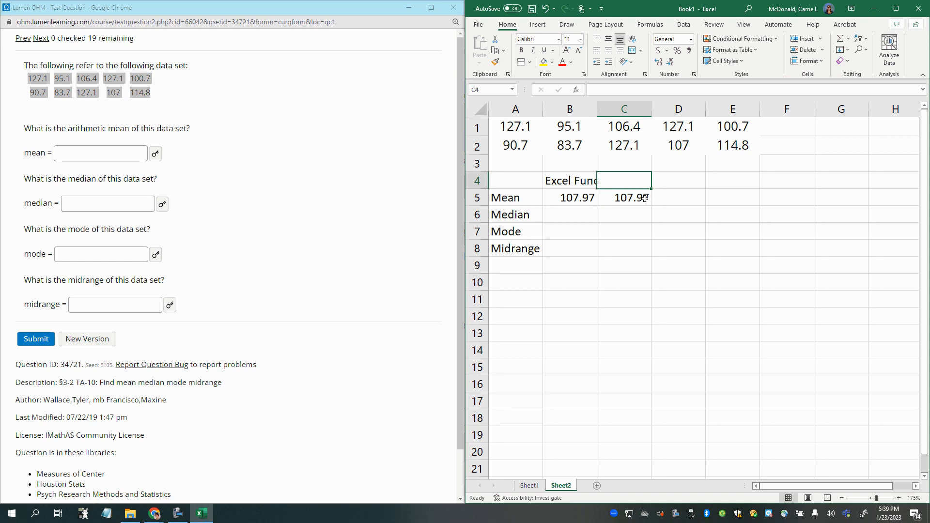
- Enter the heading Math Formula in cell C4 and fit column B to the width of its contents
{"action": "type", "text": "Math F"}
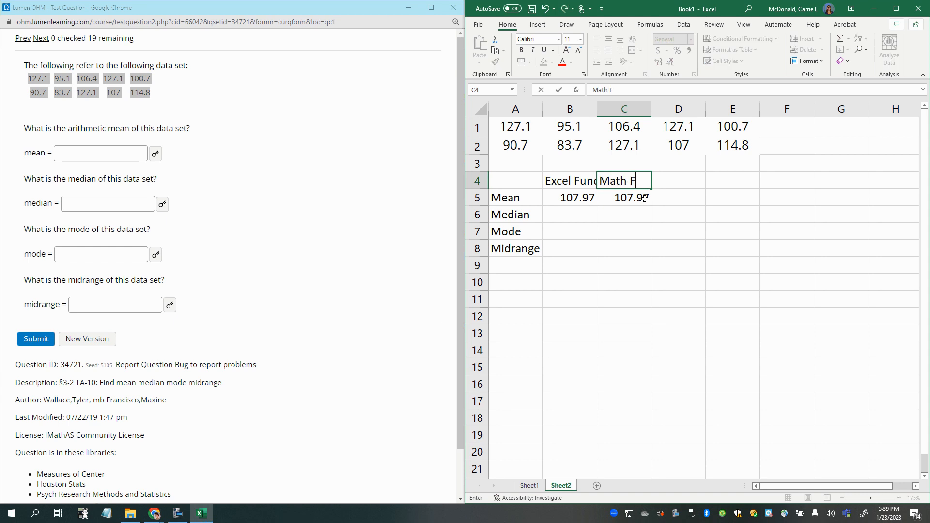
{"action": "type", "text": "ormula"}
{"action": "key", "text": "Return"}
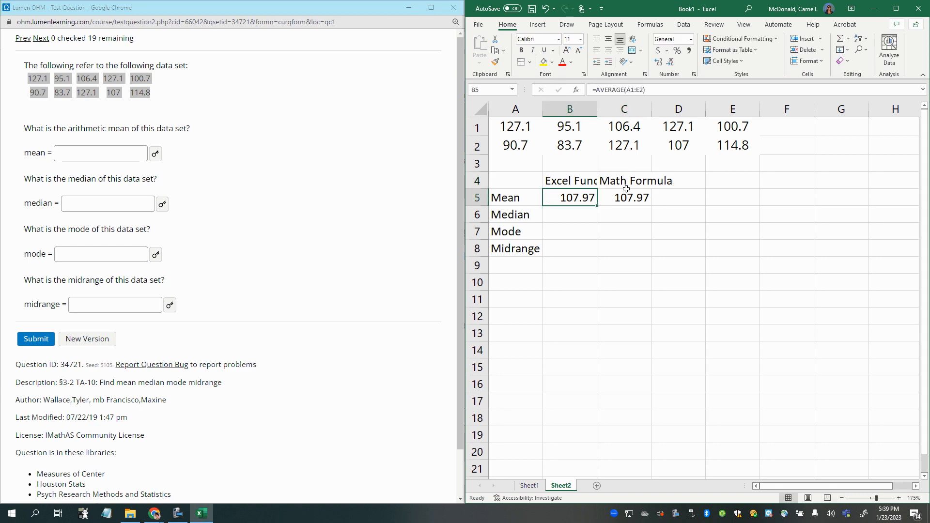
{"action": "double_click", "coordinate": [596, 107]}
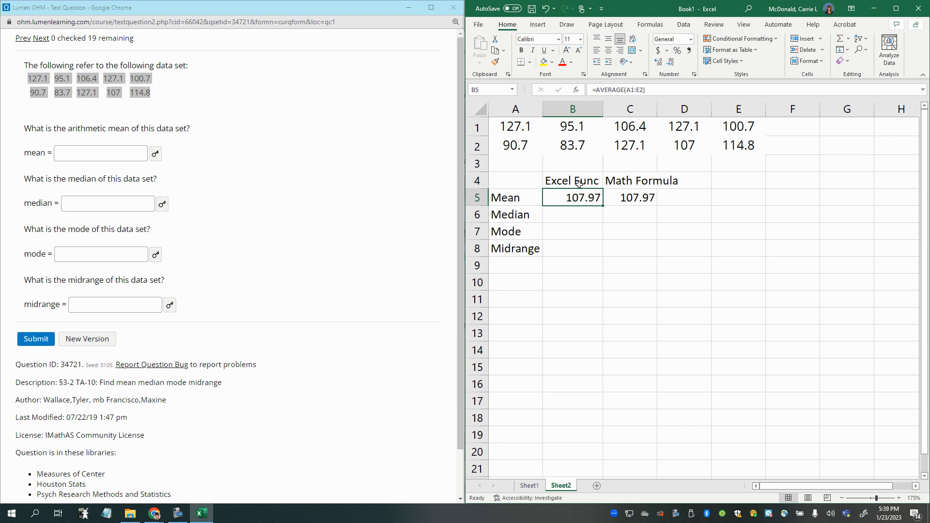
{"action": "left_click_drag", "start_coordinate": [579, 183], "coordinate": [630, 197]}
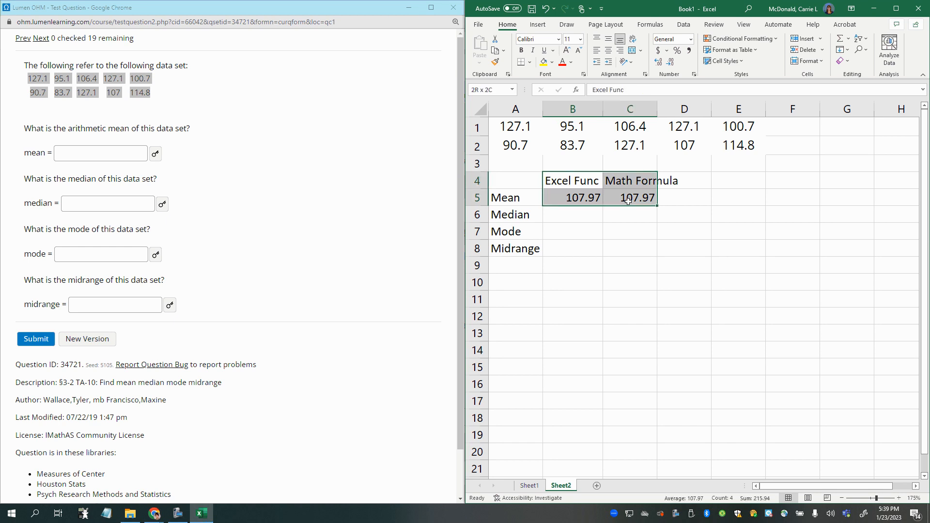
{"action": "left_click", "coordinate": [572, 199]}
{"action": "left_click", "coordinate": [629, 198]}
{"action": "left_click_drag", "start_coordinate": [508, 127], "coordinate": [754, 147]}
- Calculate the median in cell B6 with the MEDIAN function over the data range A1:E2
{"action": "left_click", "coordinate": [560, 218]}
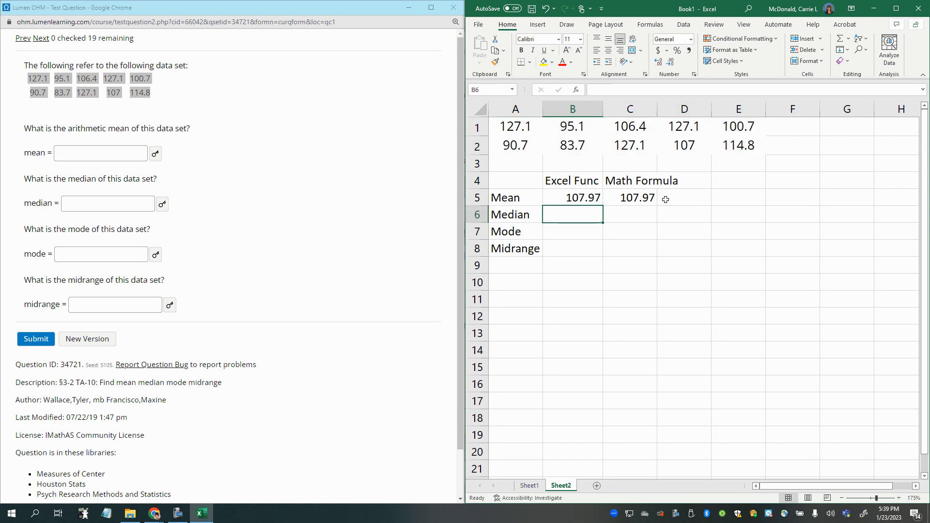
{"action": "type", "text": "=media"}
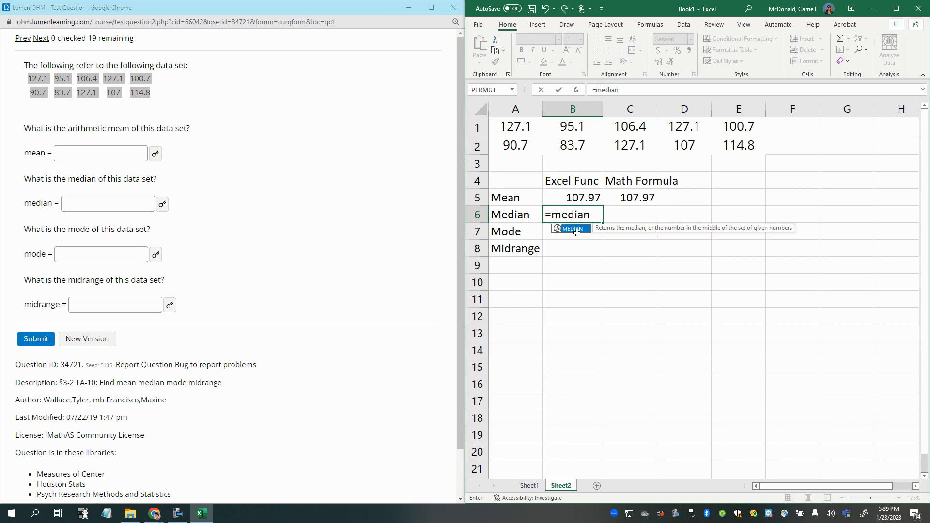
{"action": "type", "text": "n"}
{"action": "double_click", "coordinate": [572, 229]}
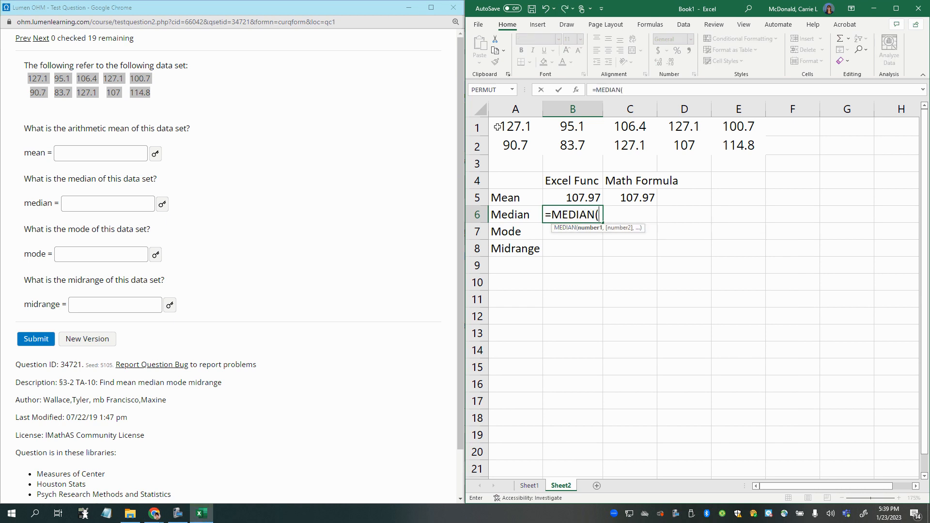
{"action": "left_click_drag", "start_coordinate": [498, 127], "coordinate": [736, 152]}
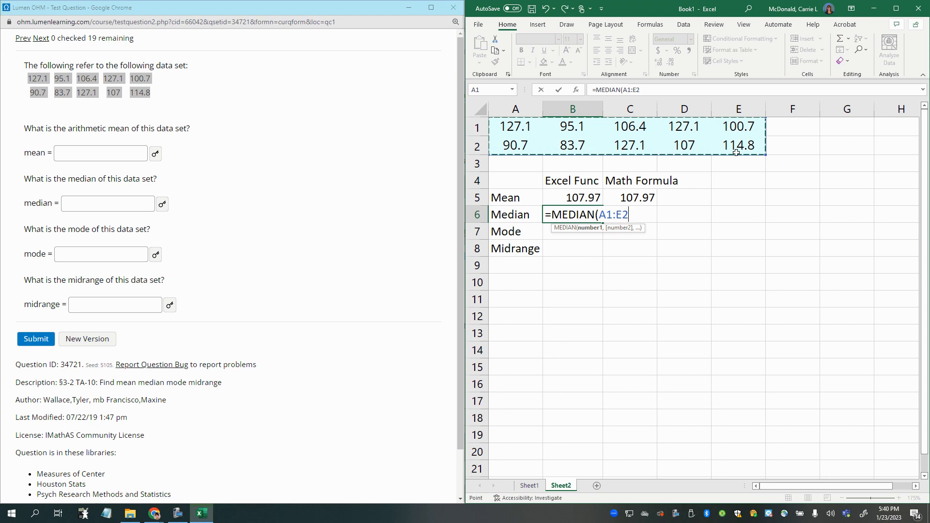
{"action": "key", "text": "Return"}
- Copy the data range A1:E2 and paste it without its source formatting into the block starting at cell A11
{"action": "left_click", "coordinate": [642, 214]}
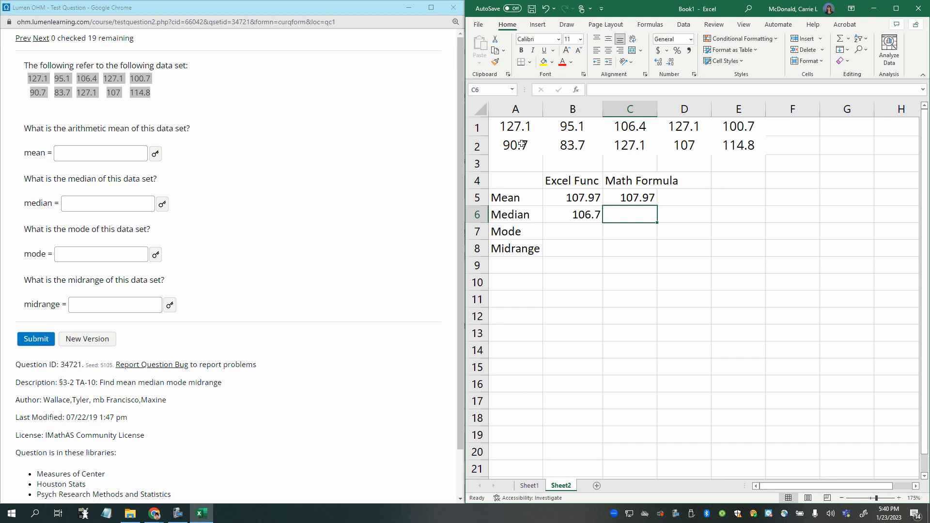
{"action": "left_click", "coordinate": [580, 150]}
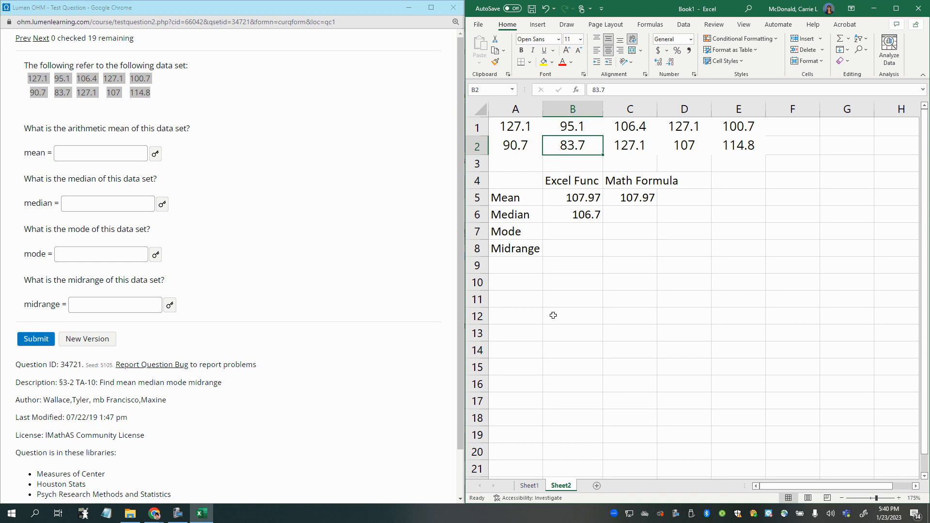
{"action": "left_click", "coordinate": [518, 285]}
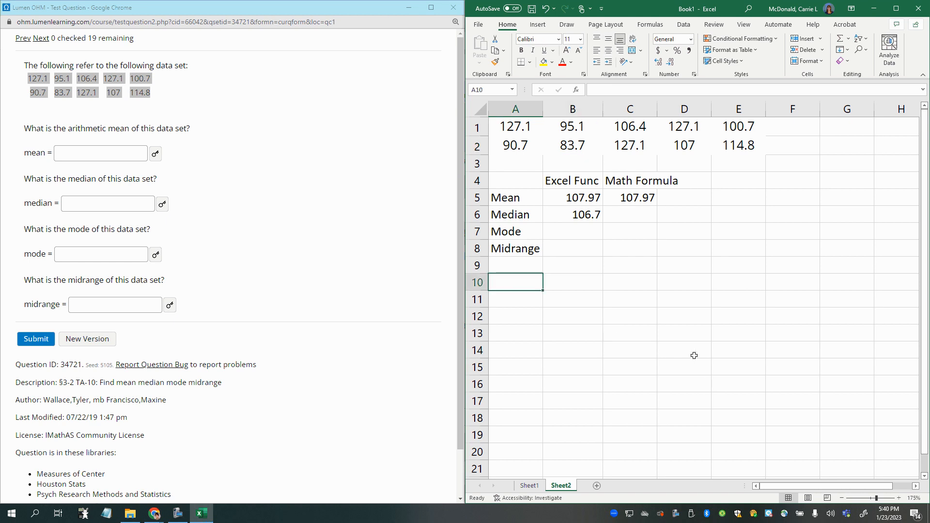
{"action": "left_click_drag", "start_coordinate": [509, 125], "coordinate": [731, 160]}
{"action": "key", "text": "ctrl+c"}
{"action": "left_click", "coordinate": [533, 294]}
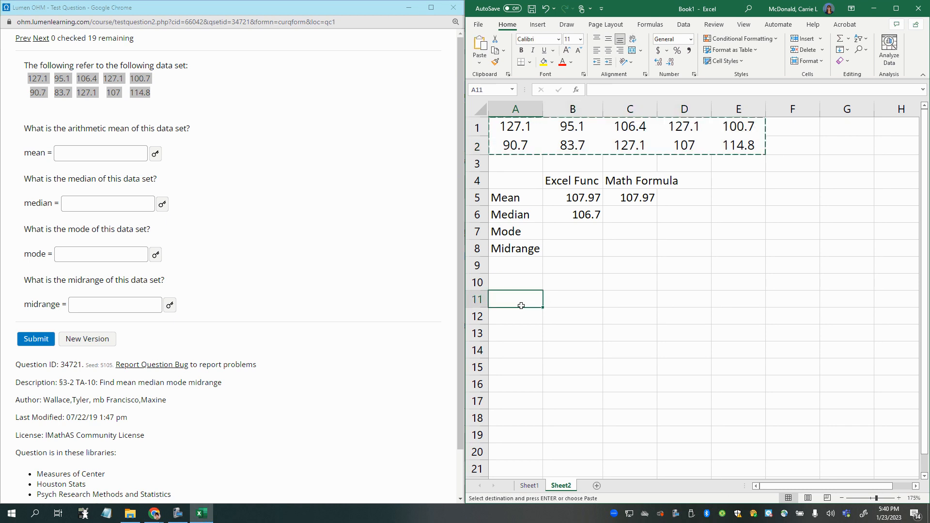
{"action": "right_click", "coordinate": [519, 304]}
{"action": "left_click", "coordinate": [542, 83]}
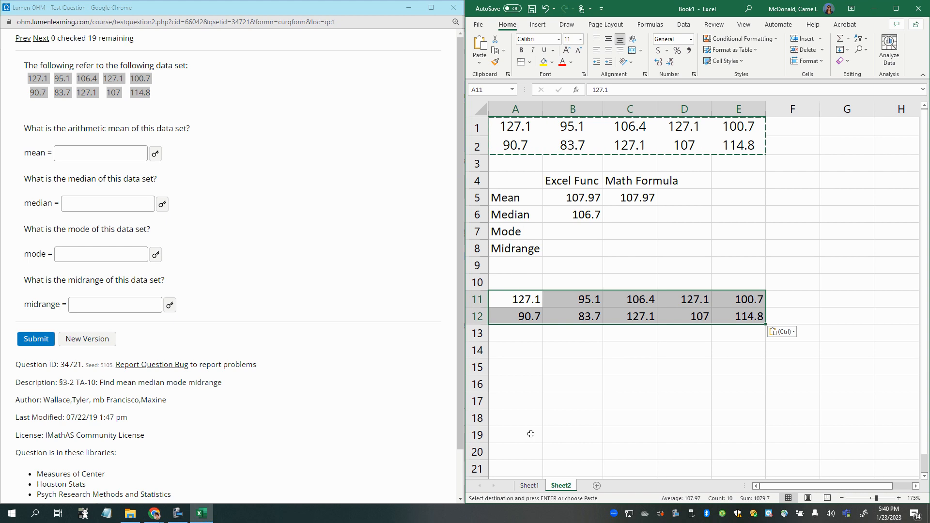
{"action": "left_click", "coordinate": [533, 311]}
{"action": "mouse_move", "coordinate": [578, 300]}
{"action": "left_mouse_down"}
{"action": "mouse_move", "coordinate": [579, 317]}
{"action": "mouse_move", "coordinate": [533, 349]}
{"action": "left_mouse_up"}
{"action": "left_click", "coordinate": [578, 322]}
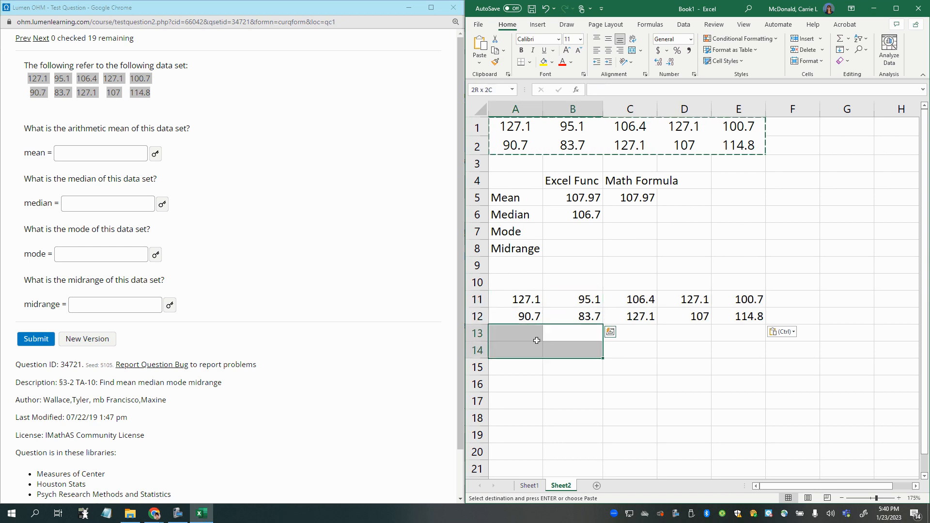
{"action": "left_click", "coordinate": [514, 304]}
{"action": "left_click_drag", "start_coordinate": [513, 309], "coordinate": [529, 318]}
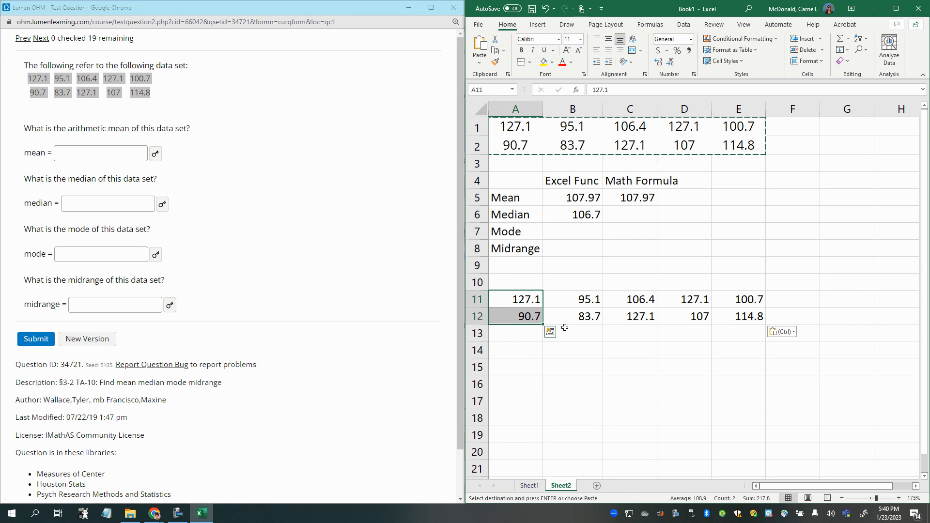
{"action": "left_click", "coordinate": [566, 298]}
{"action": "left_click", "coordinate": [178, 513]}
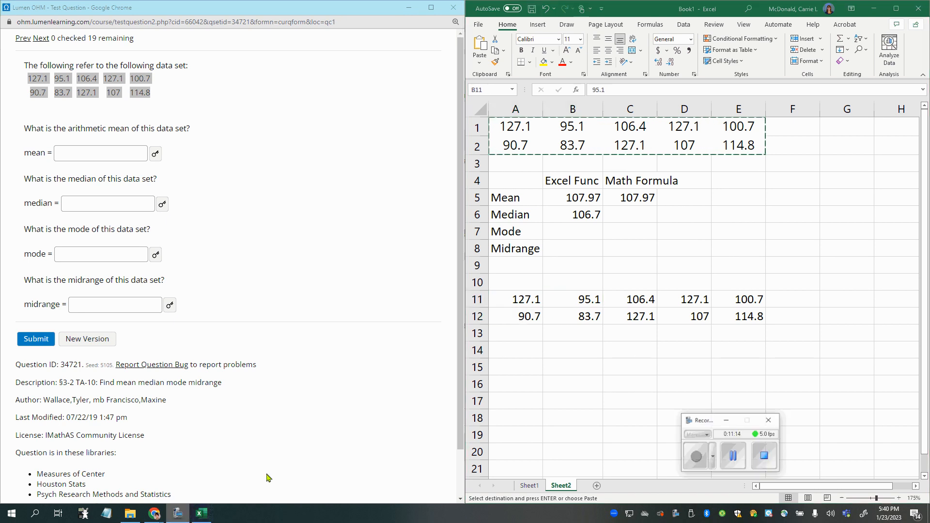
{"action": "left_click", "coordinate": [765, 455]}
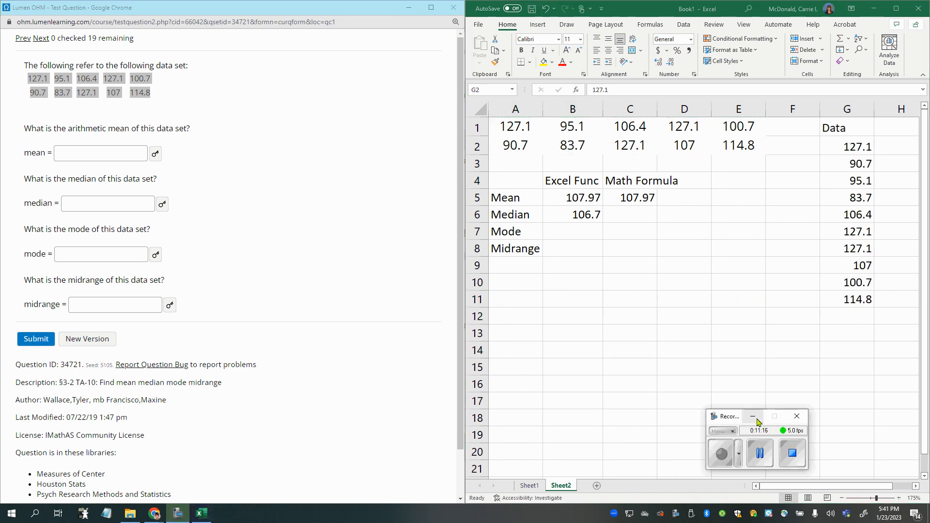
{"action": "left_click", "coordinate": [752, 416]}
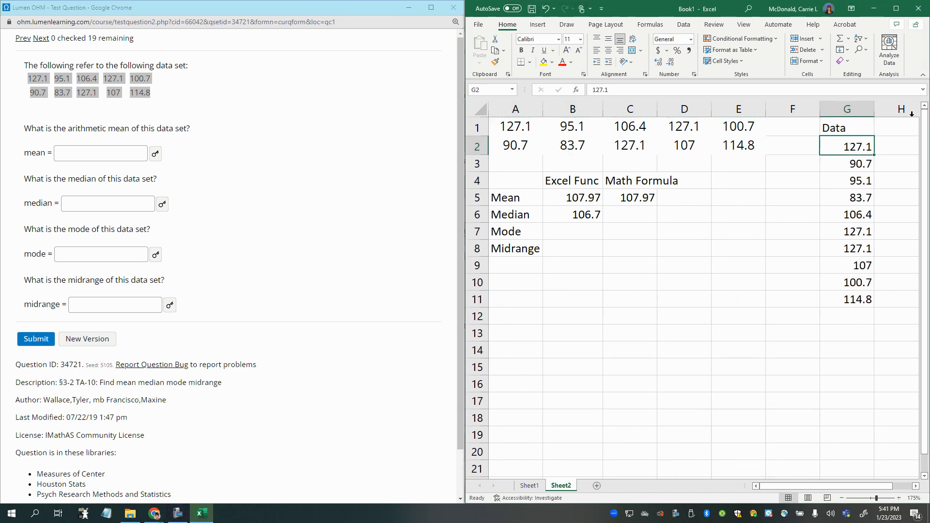
- Maximize the workbook window and sort the Data column G from smallest to largest
{"action": "left_click_drag", "start_coordinate": [852, 119], "coordinate": [845, 302]}
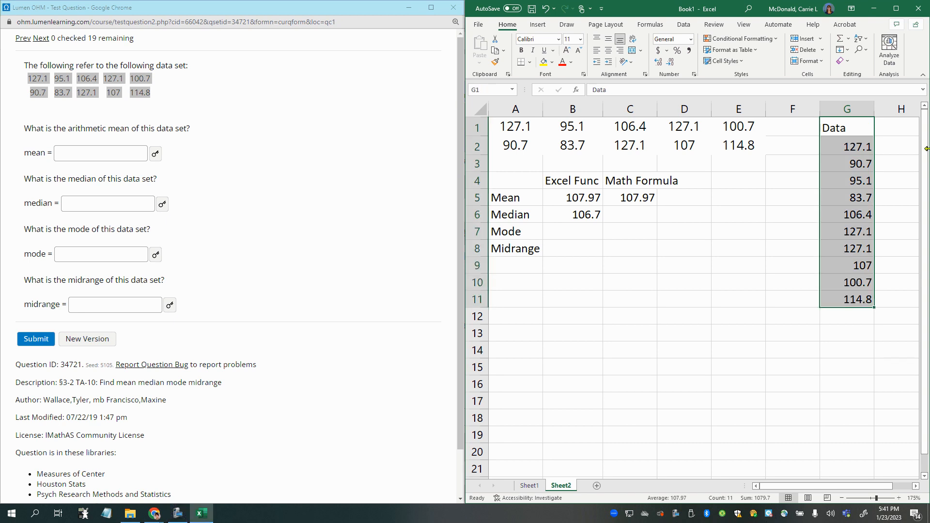
{"action": "left_click", "coordinate": [848, 112]}
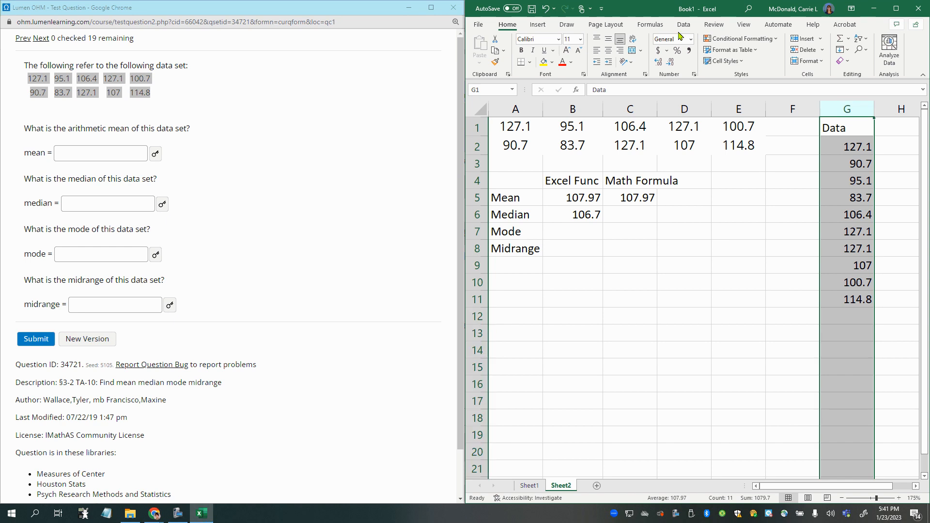
{"action": "left_click", "coordinate": [896, 8]}
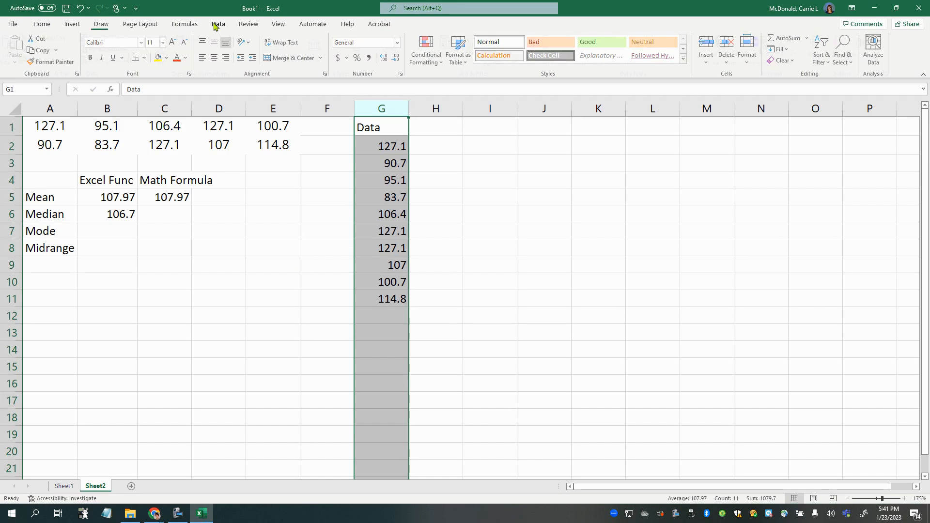
{"action": "left_click", "coordinate": [216, 24]}
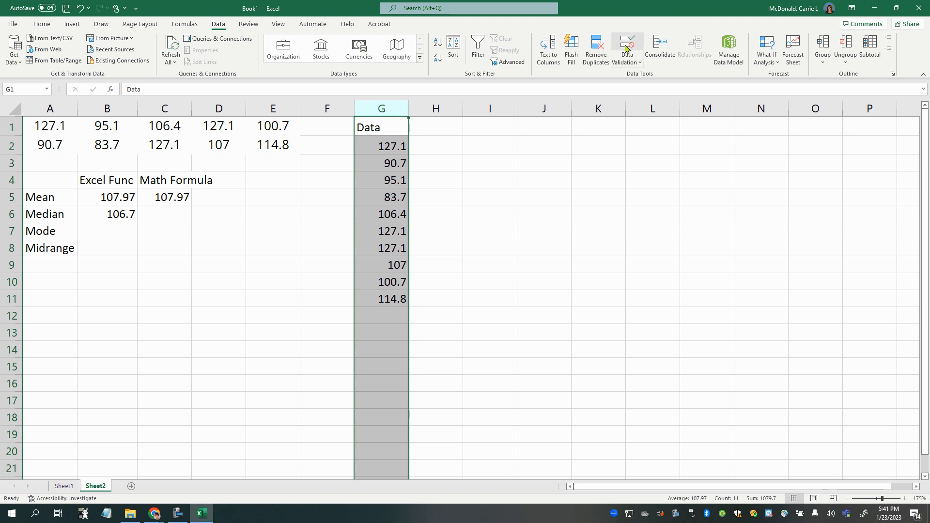
{"action": "left_click", "coordinate": [437, 43]}
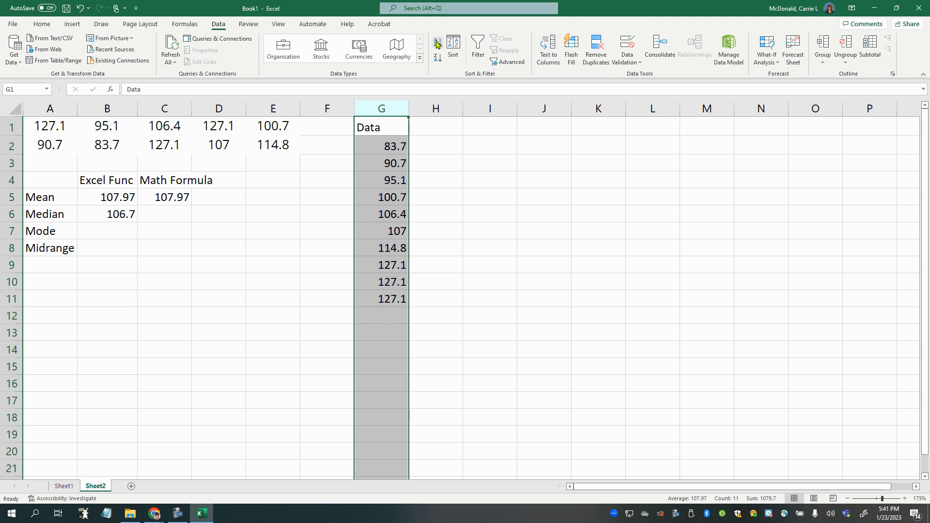
{"action": "left_click_drag", "start_coordinate": [382, 147], "coordinate": [384, 299]}
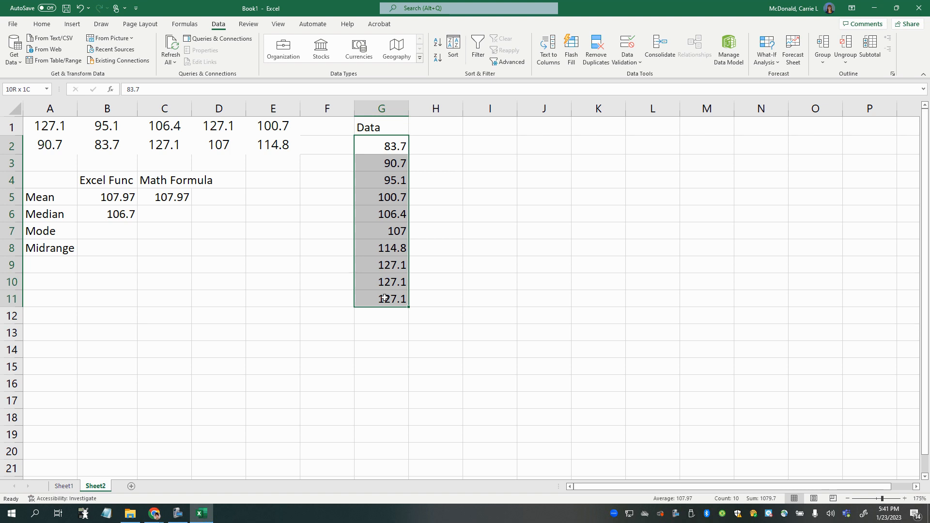
{"action": "left_click_drag", "start_coordinate": [384, 296], "coordinate": [384, 297]}
- Number the sorted values from 1 to 10 in cells F2:F11, extending the series down from the first entries
{"action": "left_click", "coordinate": [345, 148]}
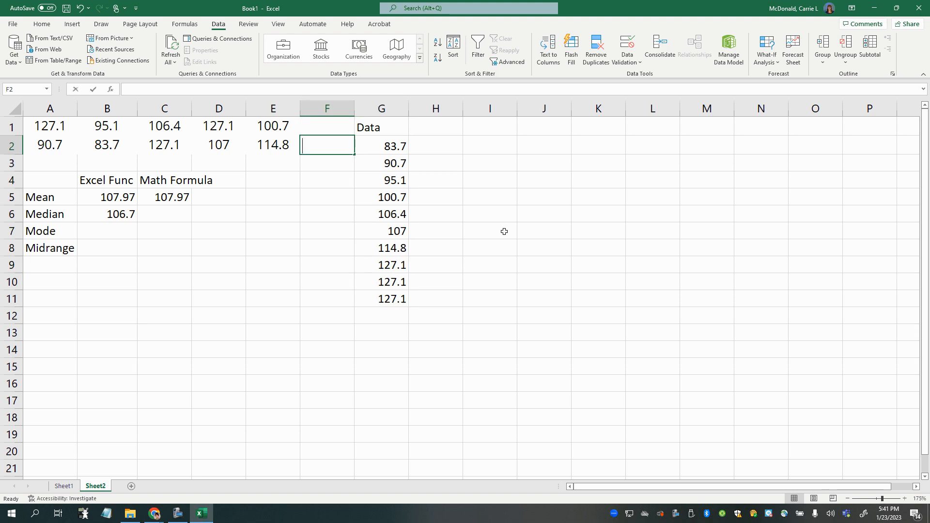
{"action": "type", "text": "1"}
{"action": "key", "text": "Return"}
{"action": "type", "text": "2"}
{"action": "key", "text": "Return"}
{"action": "type", "text": "3"}
{"action": "key", "text": "Return"}
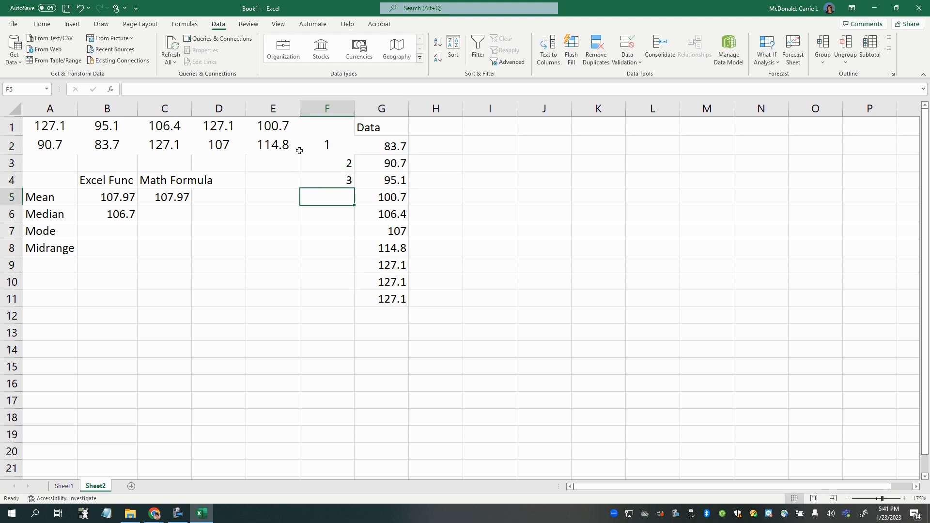
{"action": "left_click", "coordinate": [332, 145]}
{"action": "mouse_move", "coordinate": [352, 153]}
{"action": "left_mouse_down"}
{"action": "mouse_move", "coordinate": [357, 303]}
{"action": "mouse_move", "coordinate": [398, 314]}
{"action": "left_mouse_up"}
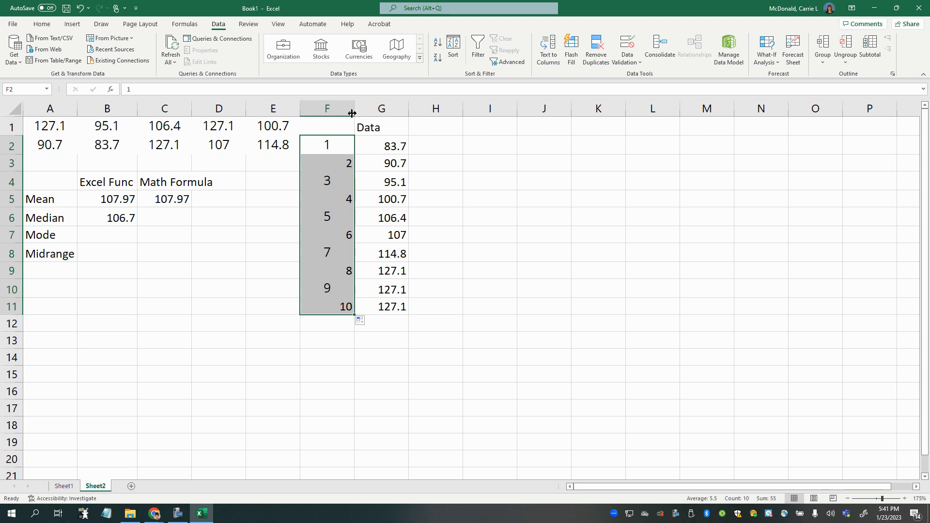
- Go through the position numbers in F2:F11 beside the sorted data to check the count of values
{"action": "left_click", "coordinate": [321, 145]}
{"action": "left_click", "coordinate": [325, 157]}
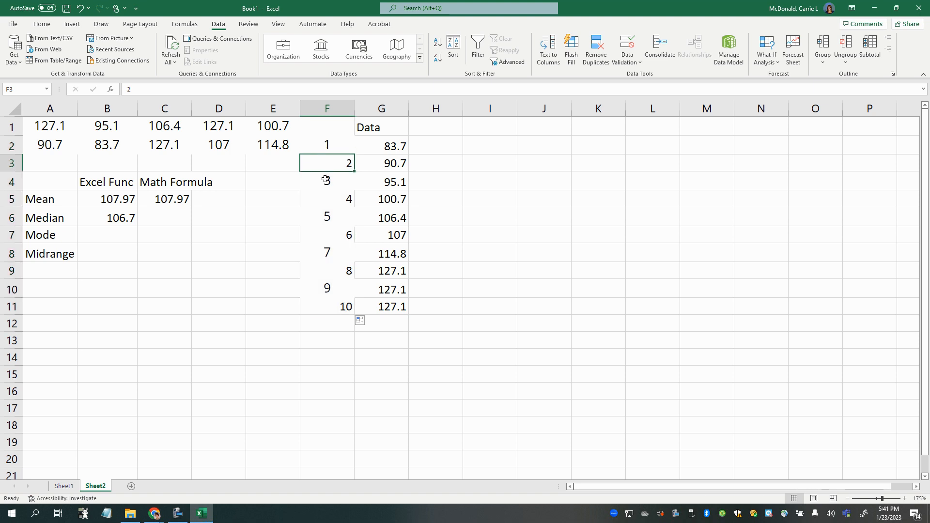
{"action": "left_click", "coordinate": [323, 178]}
{"action": "left_click", "coordinate": [327, 215]}
{"action": "left_click", "coordinate": [341, 241]}
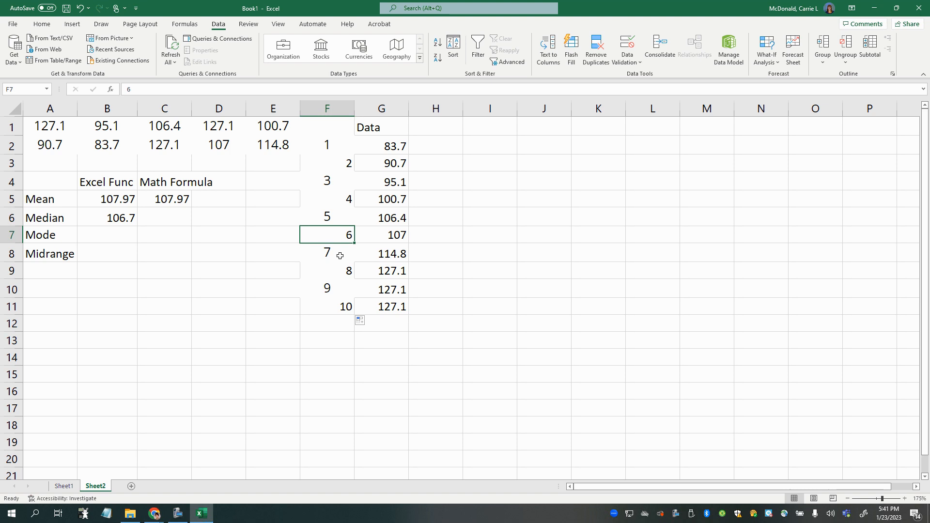
{"action": "left_click", "coordinate": [341, 256]}
{"action": "left_click", "coordinate": [342, 274]}
{"action": "left_click", "coordinate": [345, 290]}
{"action": "left_click", "coordinate": [346, 303]}
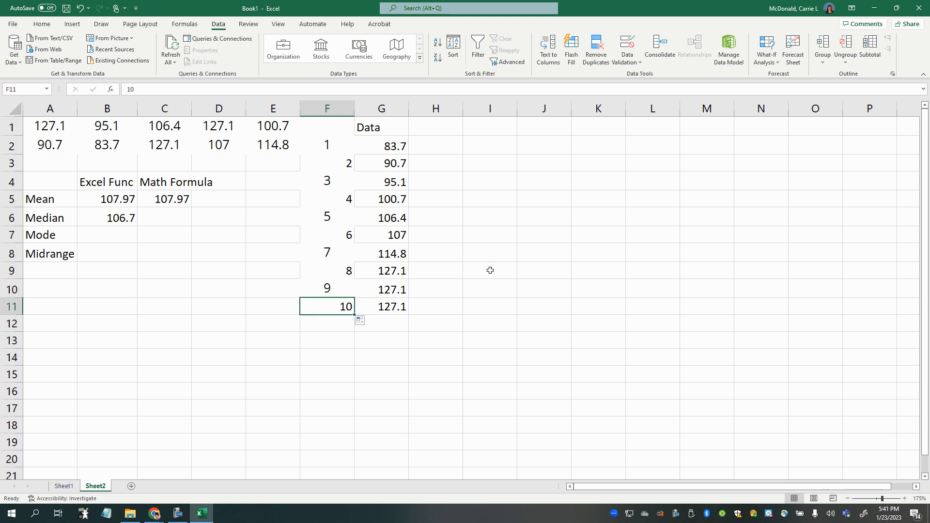
- Clear the last position number in F11 and enter 10 again
{"action": "key", "text": "BackSpace"}
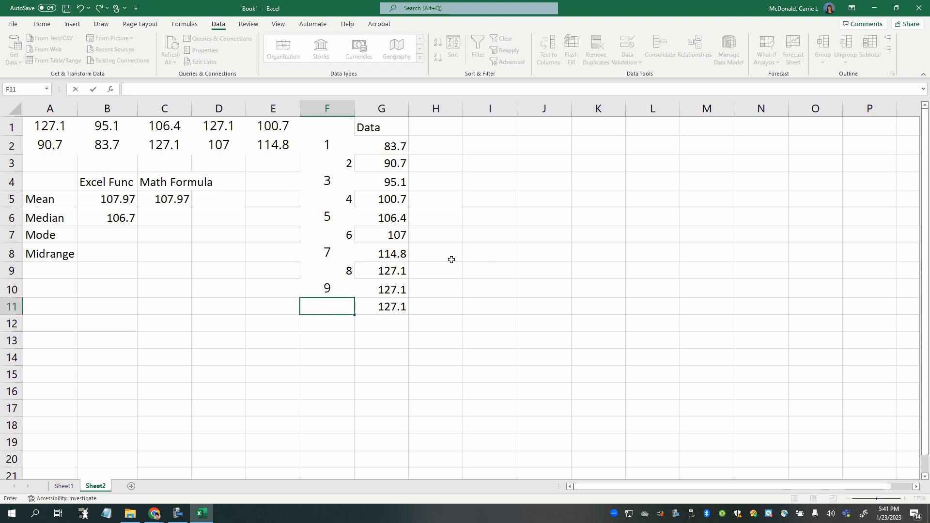
{"action": "type", "text": "10"}
{"action": "key", "text": "Return"}
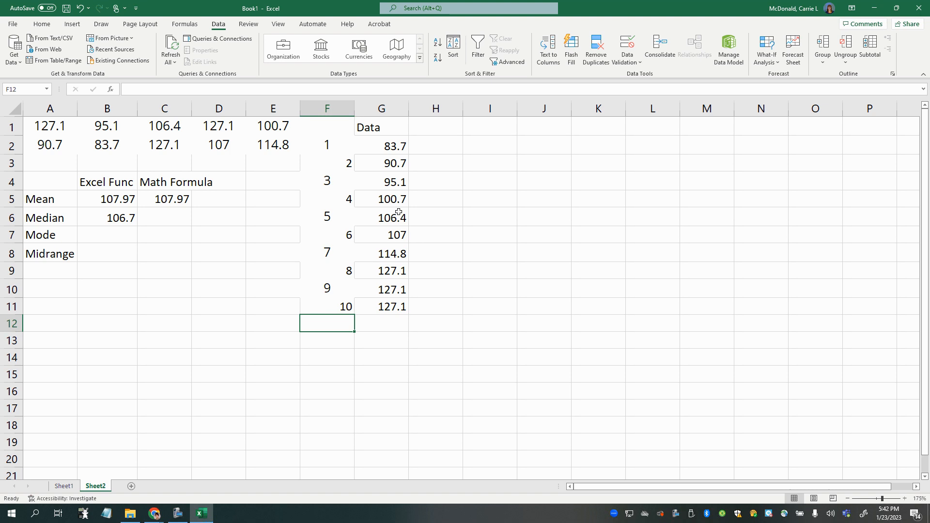
- Examine the position numbers and the two halves of the sorted data, G2:G6 and G7:G11, to locate the middle
{"action": "left_click_drag", "start_coordinate": [335, 144], "coordinate": [343, 312]}
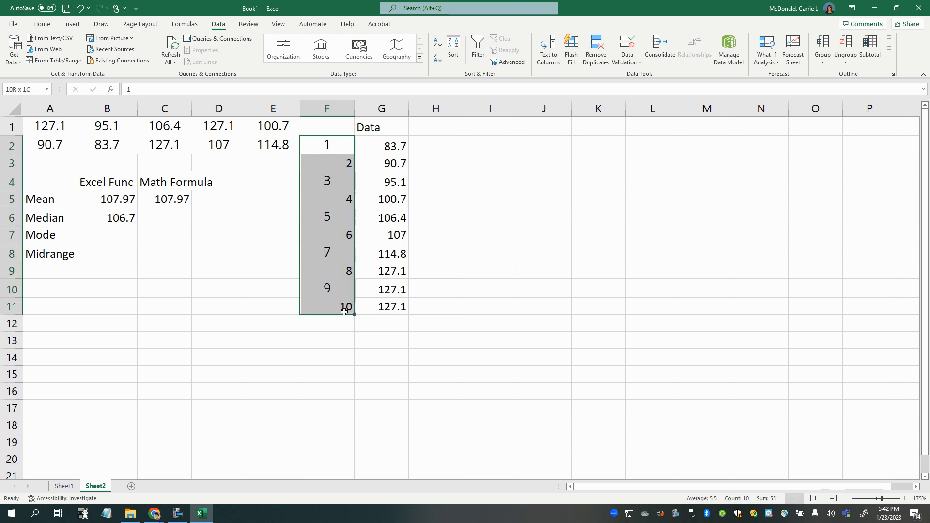
{"action": "right_click", "coordinate": [344, 246]}
{"action": "left_click", "coordinate": [525, 267]}
{"action": "left_click_drag", "start_coordinate": [326, 146], "coordinate": [329, 221]}
{"action": "left_click_drag", "start_coordinate": [385, 146], "coordinate": [387, 218]}
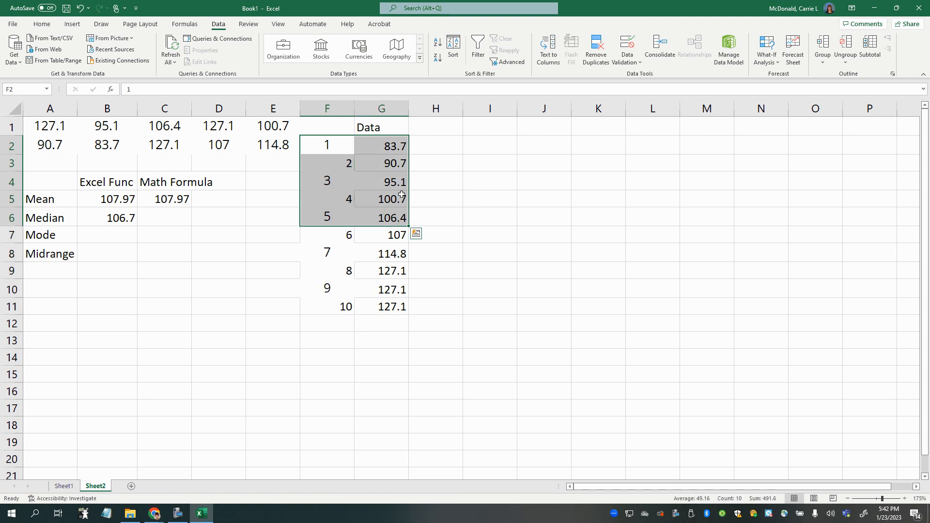
{"action": "left_click_drag", "start_coordinate": [388, 146], "coordinate": [389, 219]}
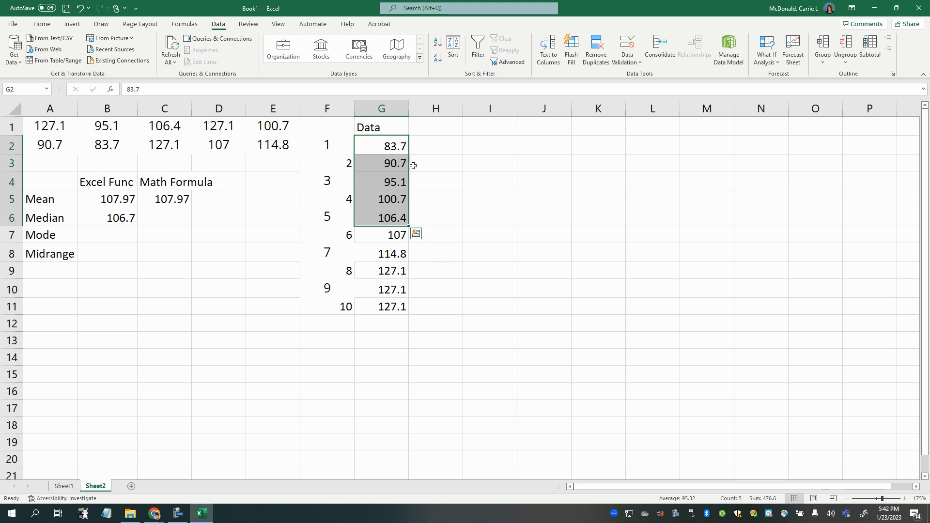
{"action": "left_click", "coordinate": [383, 237]}
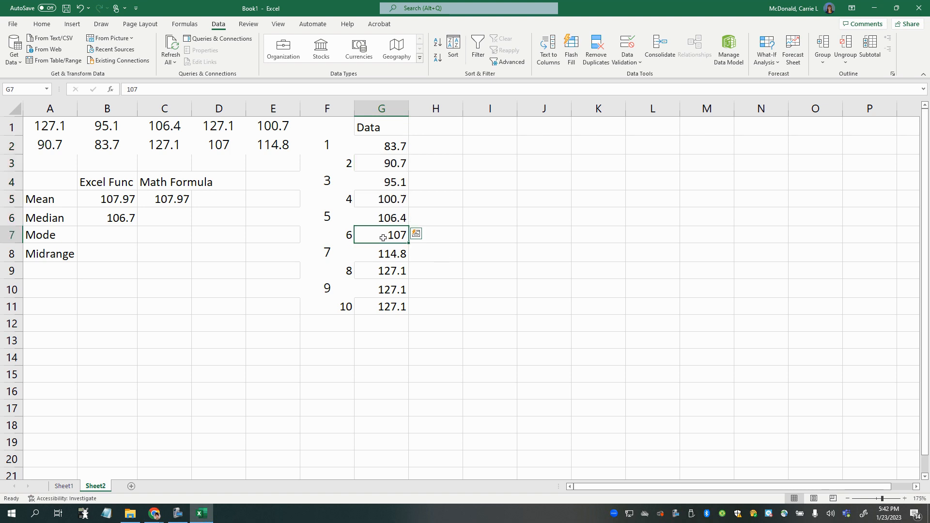
{"action": "left_click_drag", "start_coordinate": [383, 238], "coordinate": [385, 305]}
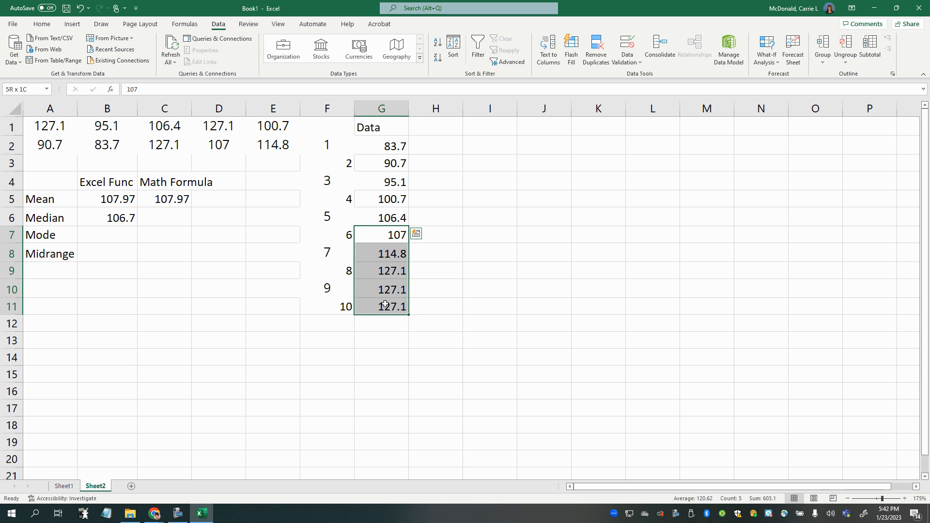
{"action": "left_click_drag", "start_coordinate": [385, 304], "coordinate": [385, 305]}
- Fill the lower half of the data, G2:G6, with yellow and the upper half, G7:G11, with light green
{"action": "left_click_drag", "start_coordinate": [377, 145], "coordinate": [386, 307]}
{"action": "left_click", "coordinate": [42, 24]}
{"action": "left_click", "coordinate": [157, 57]}
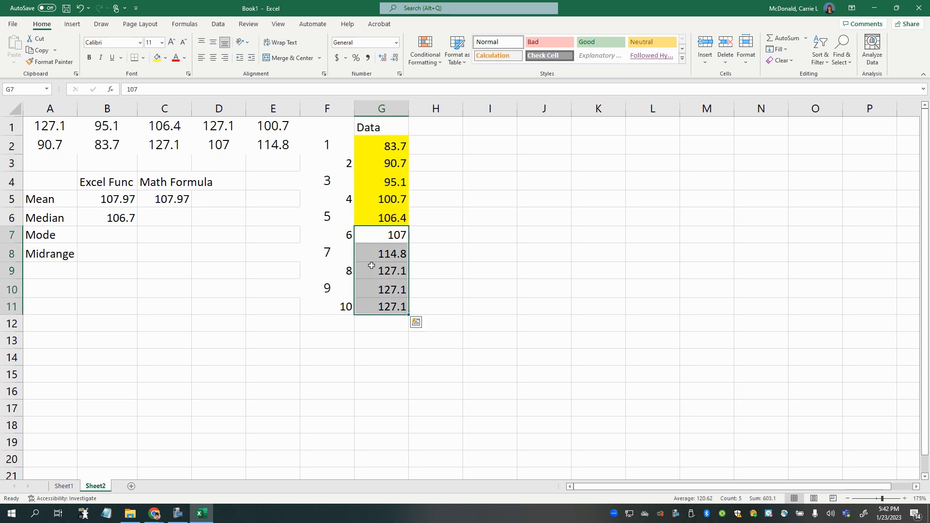
{"action": "left_click", "coordinate": [165, 58]}
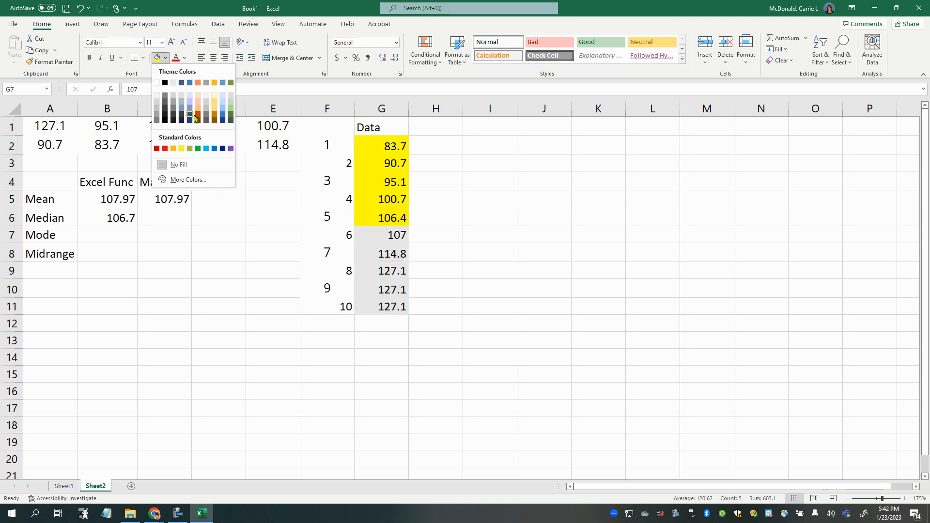
{"action": "left_click", "coordinate": [190, 150]}
{"action": "left_click_drag", "start_coordinate": [389, 218], "coordinate": [407, 236]}
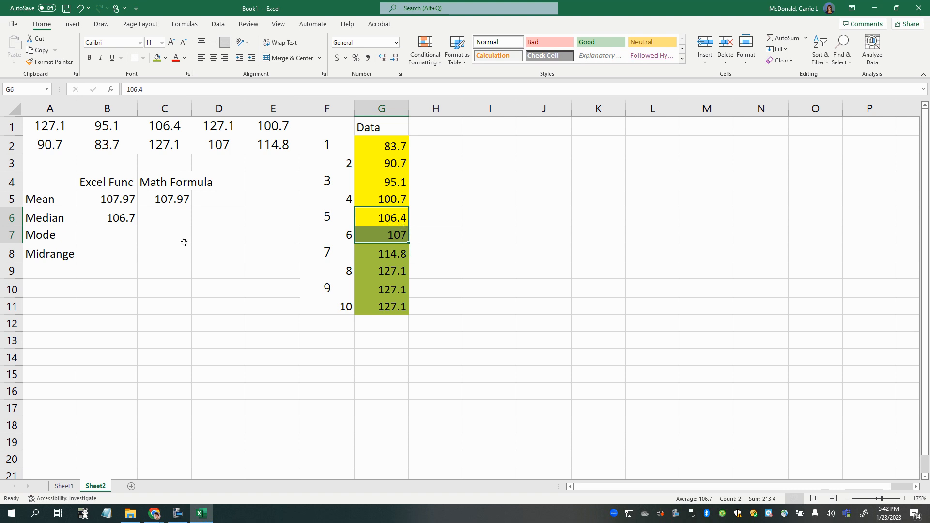
{"action": "left_click", "coordinate": [108, 236]}
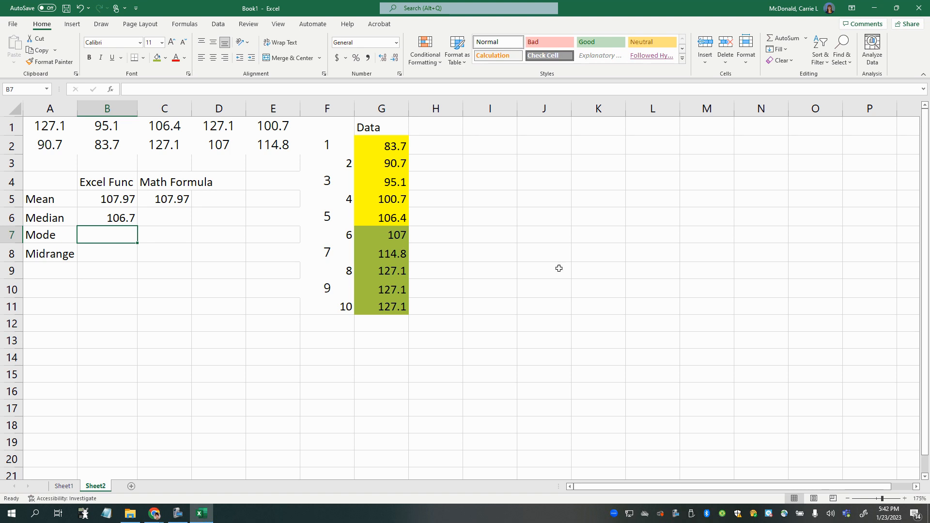
{"action": "type", "text": "="}
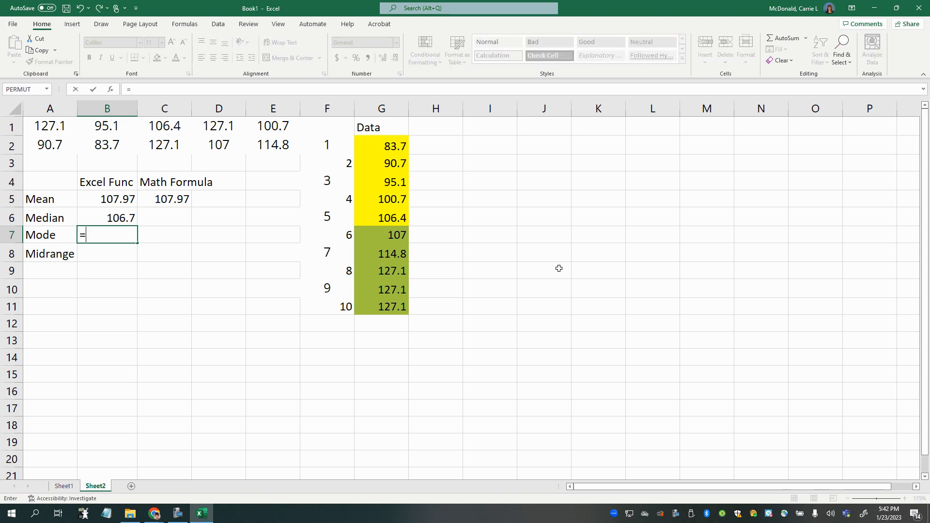
{"action": "type", "text": "("}
{"action": "left_click_drag", "start_coordinate": [389, 236], "coordinate": [390, 217]}
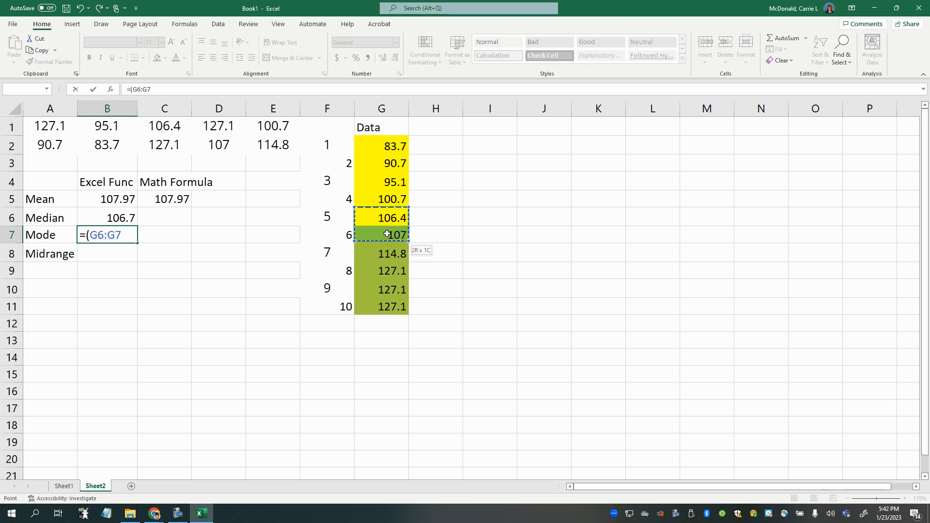
{"action": "type", "text": ")"}
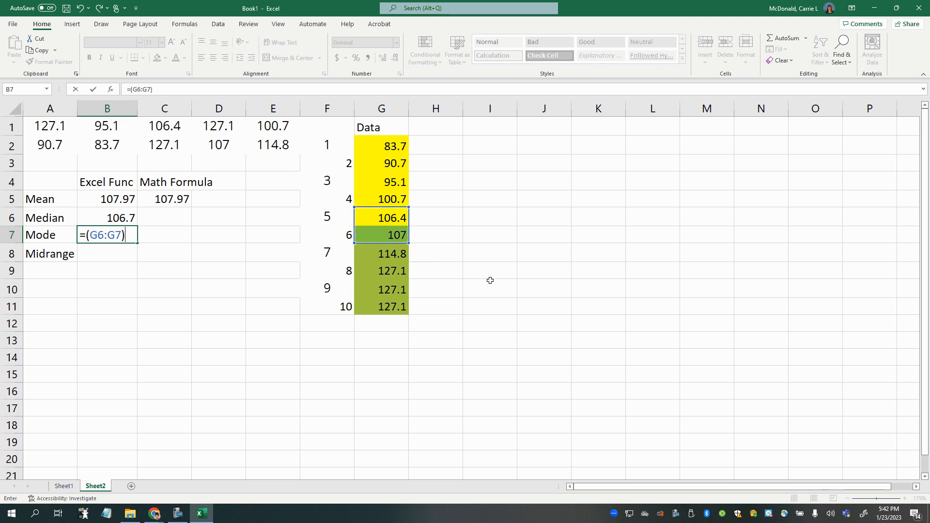
{"action": "key", "text": "BackSpace"}
{"action": "key", "text": "BackSpace"}
{"action": "key", "text": "BackSpace"}
{"action": "key", "text": "BackSpace"}
{"action": "key", "text": "BackSpace"}
{"action": "key", "text": "BackSpace"}
{"action": "key", "text": "BackSpace"}
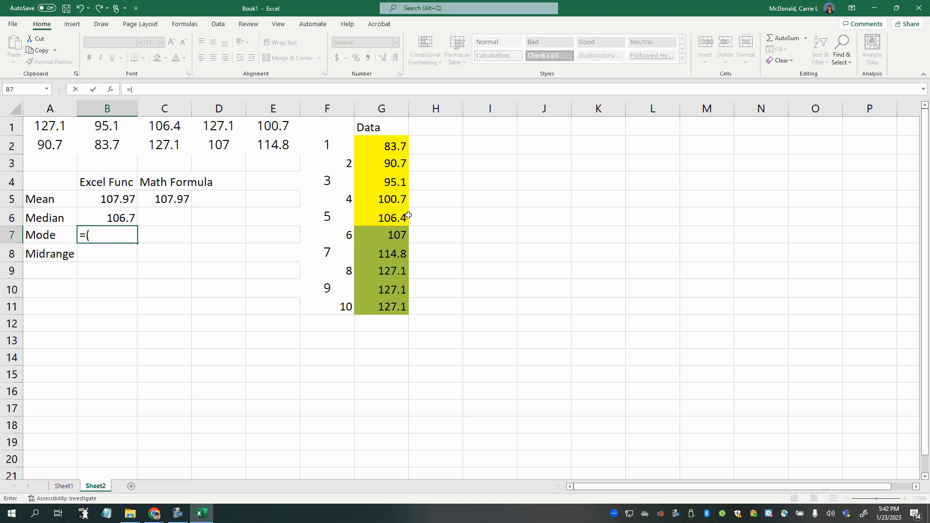
- Average the two middle values in cell B7 with the formula =(106.4+107)/2
{"action": "type", "text": "(106.4+107"}
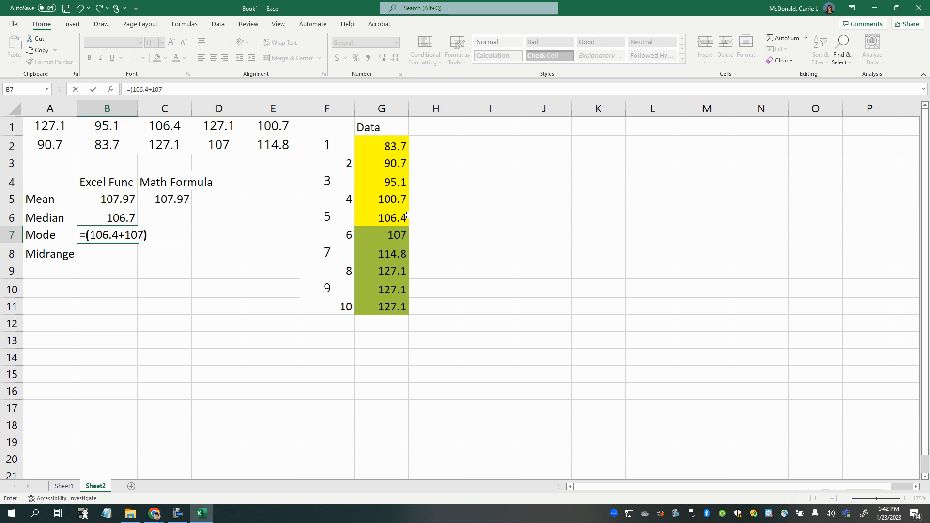
{"action": "type", "text": ")/2"}
{"action": "key", "text": "Return"}
{"action": "key", "text": "Up"}
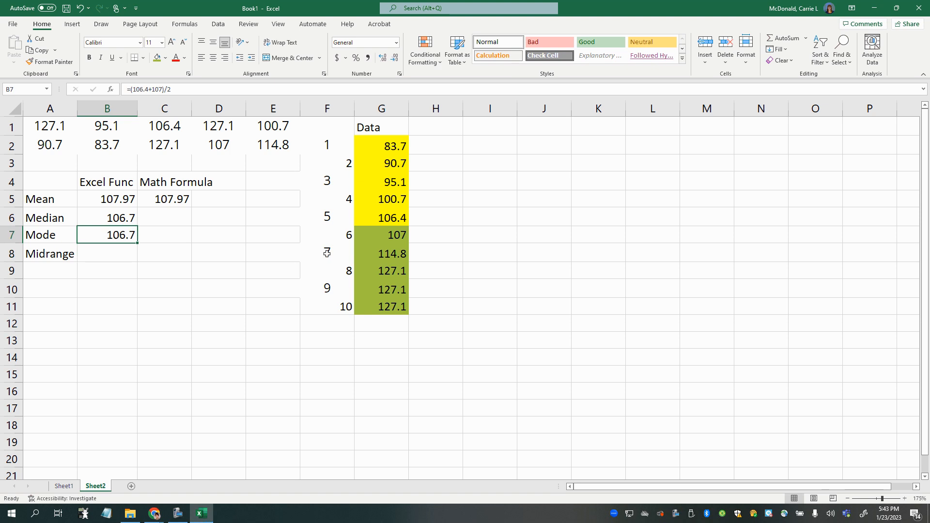
- Replace the formula in B7 with an AVERAGE function over the two middle cells G6:G7
{"action": "type", "text": "=a"}
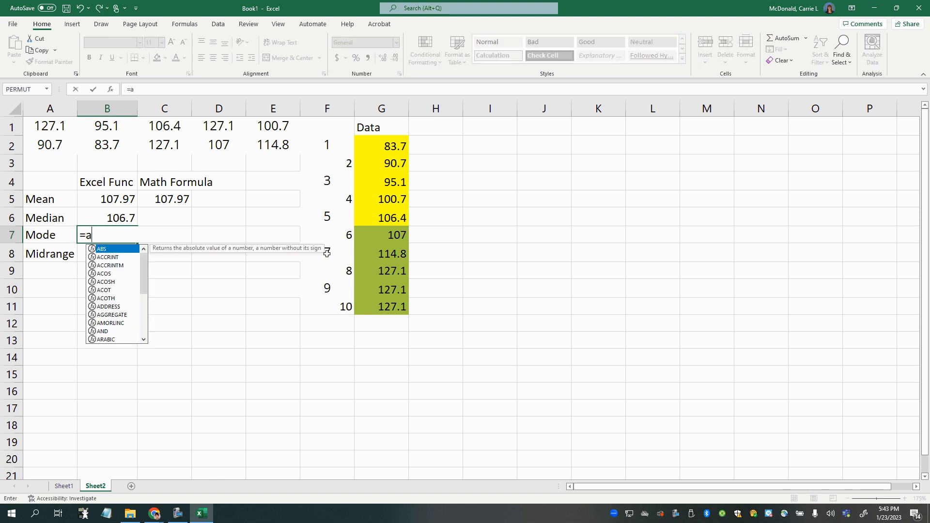
{"action": "type", "text": "verage("}
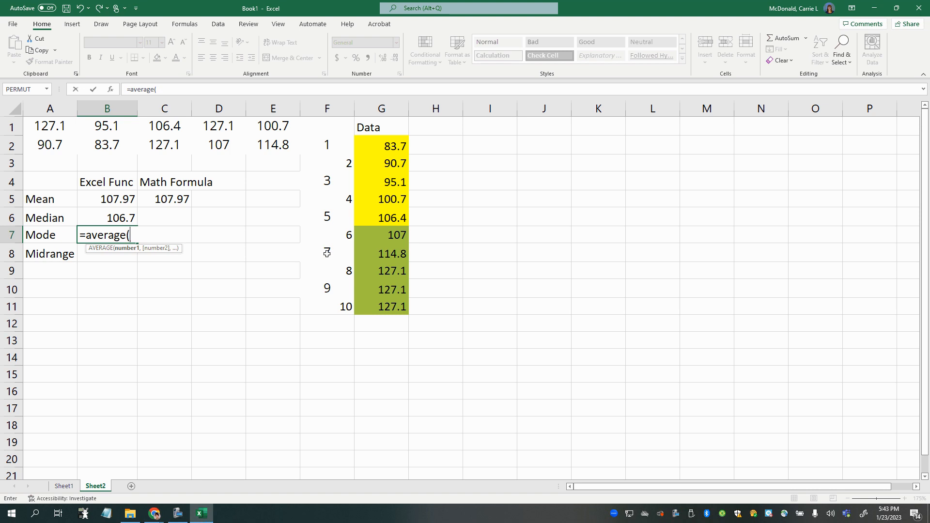
{"action": "left_click_drag", "start_coordinate": [400, 215], "coordinate": [398, 239]}
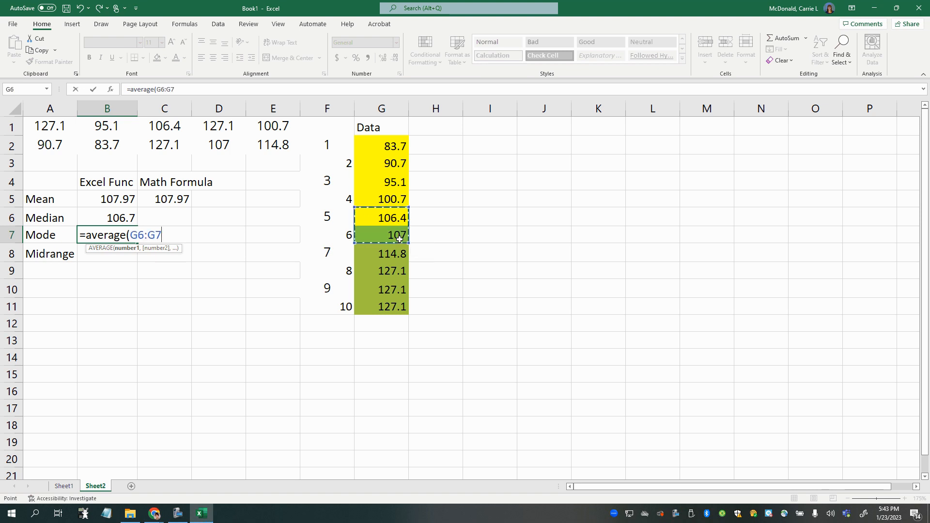
{"action": "key", "text": "Return"}
- Delete the average formula from the Mode cell B7
{"action": "left_click", "coordinate": [150, 235]}
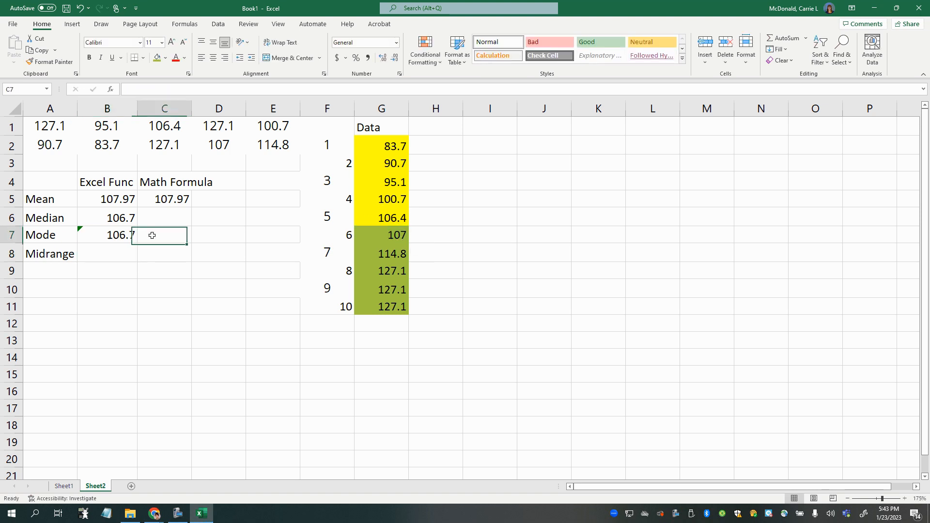
{"action": "left_click", "coordinate": [115, 238]}
{"action": "left_click_drag", "start_coordinate": [116, 228], "coordinate": [118, 224]}
{"action": "left_click", "coordinate": [115, 233]}
{"action": "key", "text": "Delete"}
- Replace the Median formula in B6 with an AVERAGE function over the two middle cells G6:G7
{"action": "key", "text": "Up"}
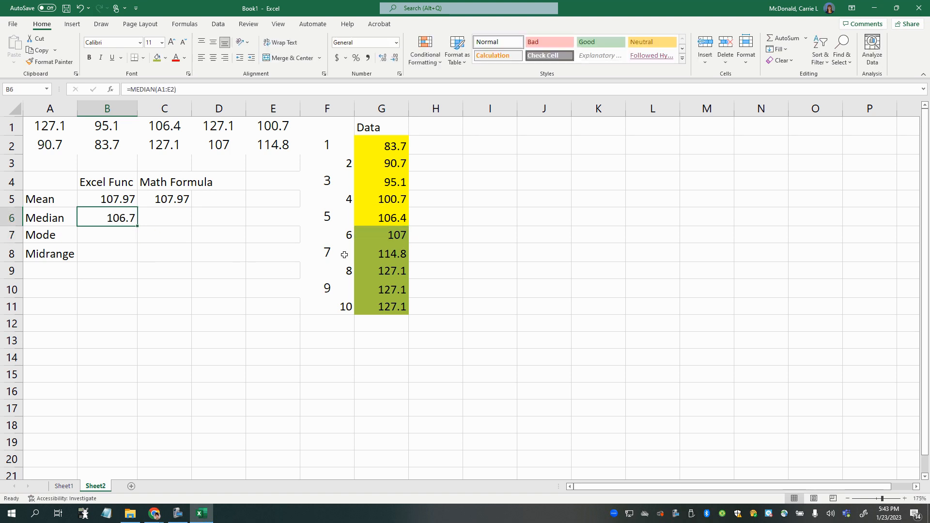
{"action": "type", "text": "=average("}
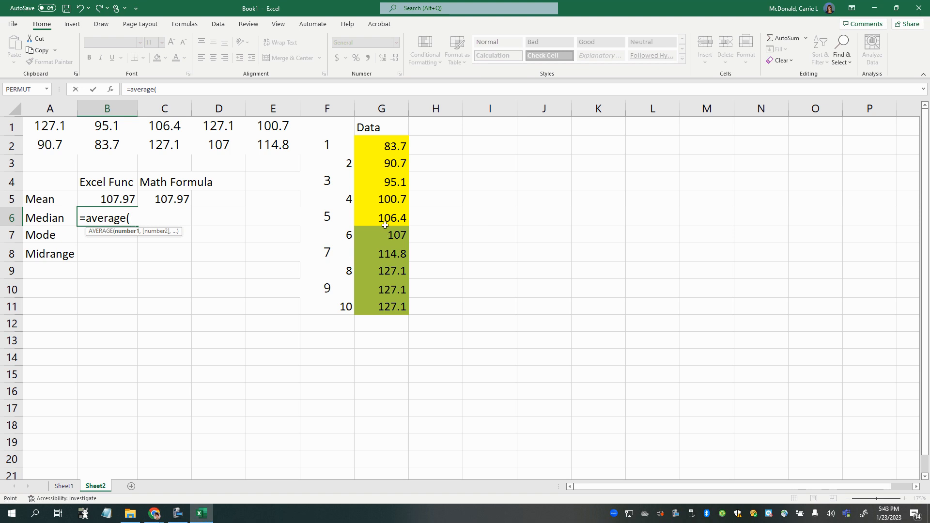
{"action": "left_click_drag", "start_coordinate": [385, 221], "coordinate": [387, 235]}
{"action": "key", "text": "Return"}
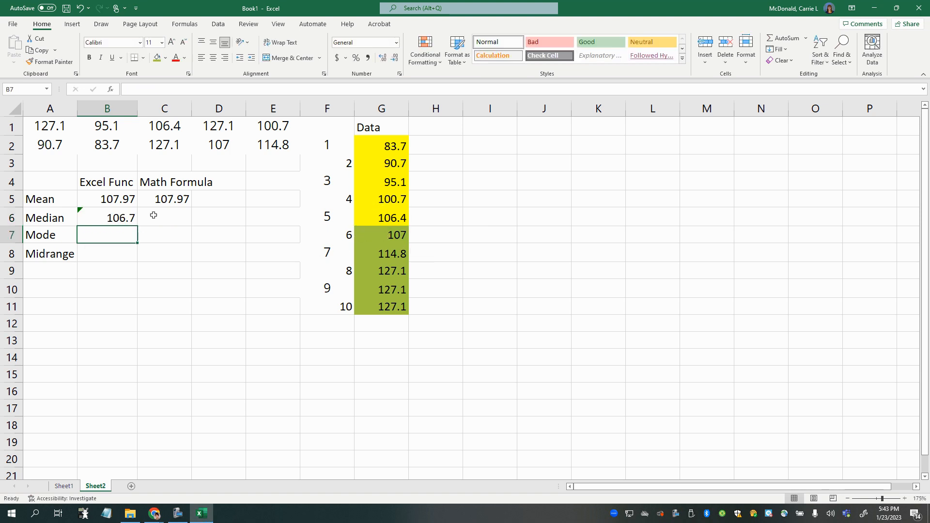
- Replace the formula in the Median cell B6 with the MEDIAN function over the data range A1:E2
{"action": "left_click", "coordinate": [154, 215]}
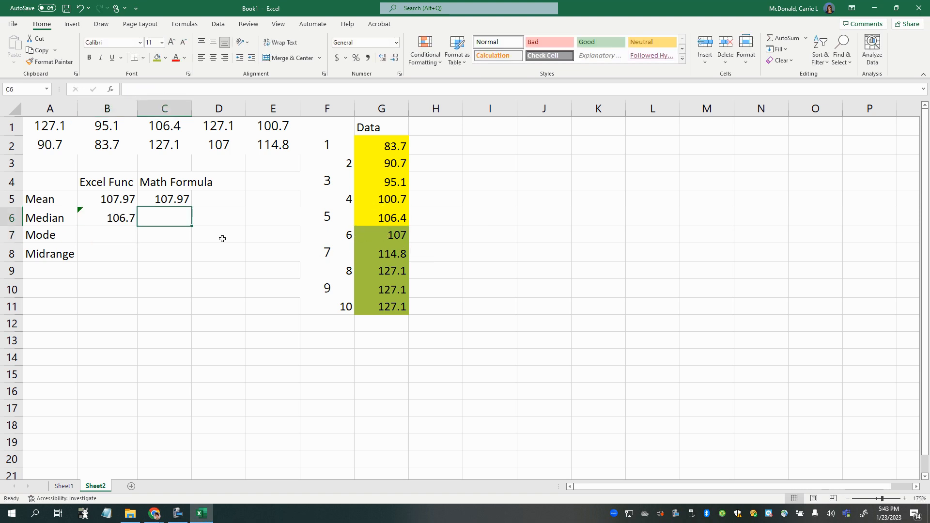
{"action": "left_click", "coordinate": [97, 216]}
{"action": "type", "text": "=median"}
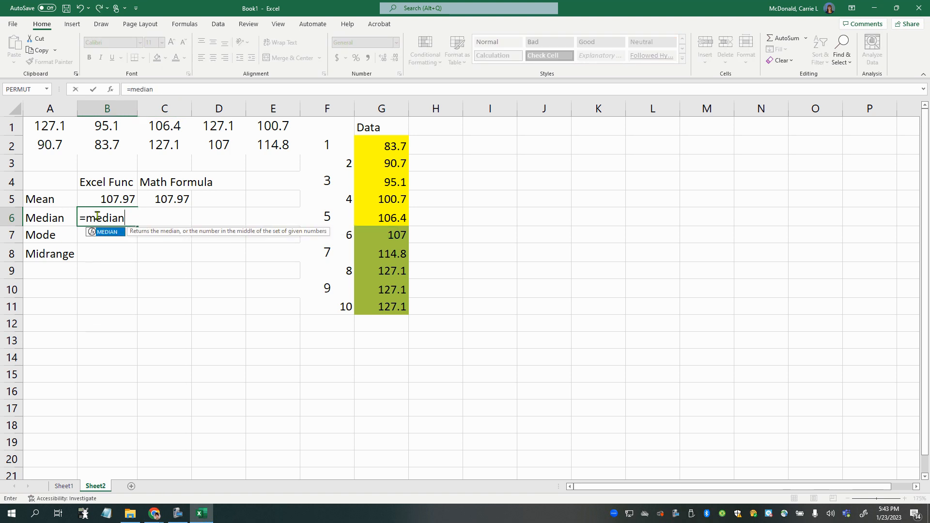
{"action": "type", "text": "("}
{"action": "left_click_drag", "start_coordinate": [383, 145], "coordinate": [389, 304]}
{"action": "left_click_drag", "start_coordinate": [73, 131], "coordinate": [283, 149]}
{"action": "key", "text": "Return"}
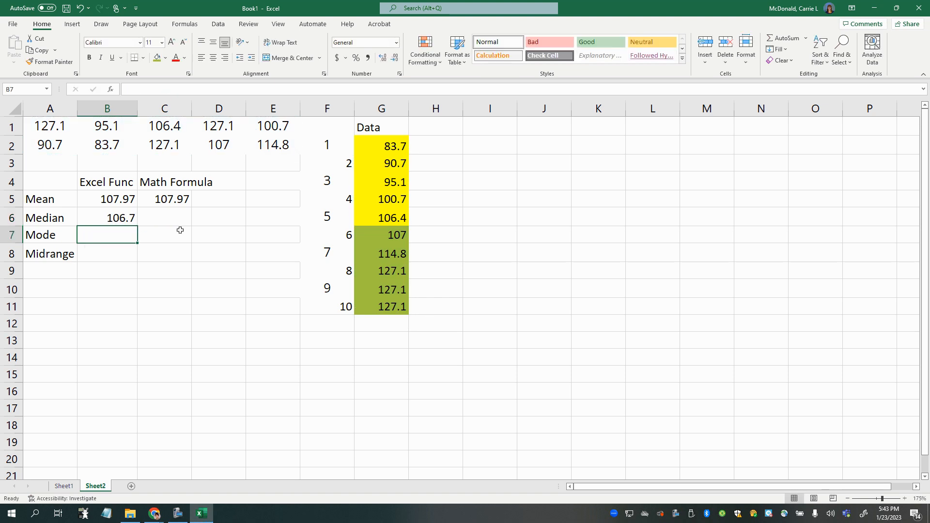
- Calculate the median in the Math Formula cell C6 by averaging the two middle values with =AVERAGE(G6:G7)
{"action": "left_click", "coordinate": [158, 204]}
{"action": "left_click", "coordinate": [165, 212]}
{"action": "type", "text": "="}
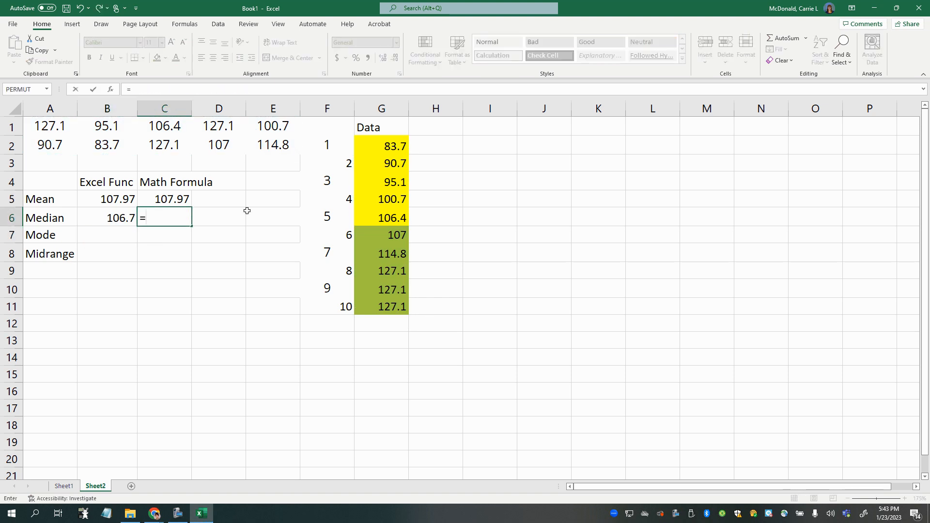
{"action": "type", "text": "average("}
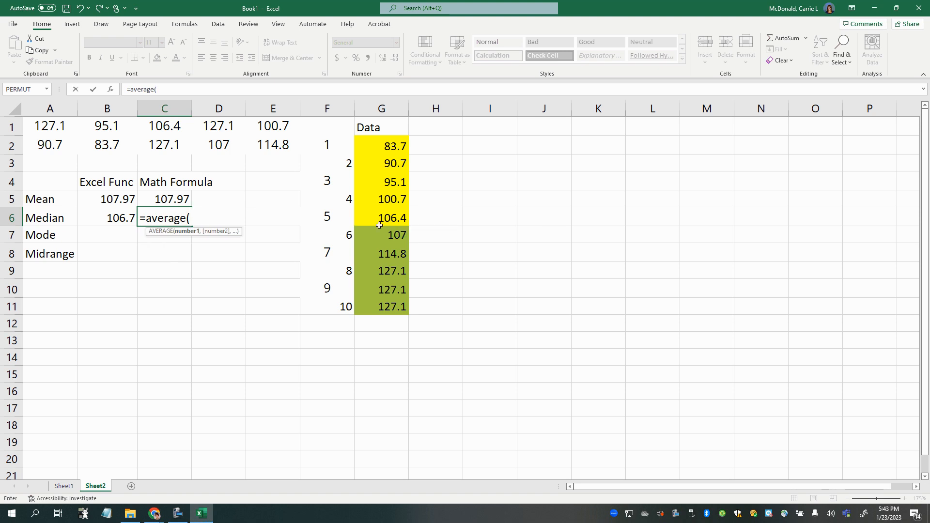
{"action": "left_click_drag", "start_coordinate": [379, 222], "coordinate": [380, 237]}
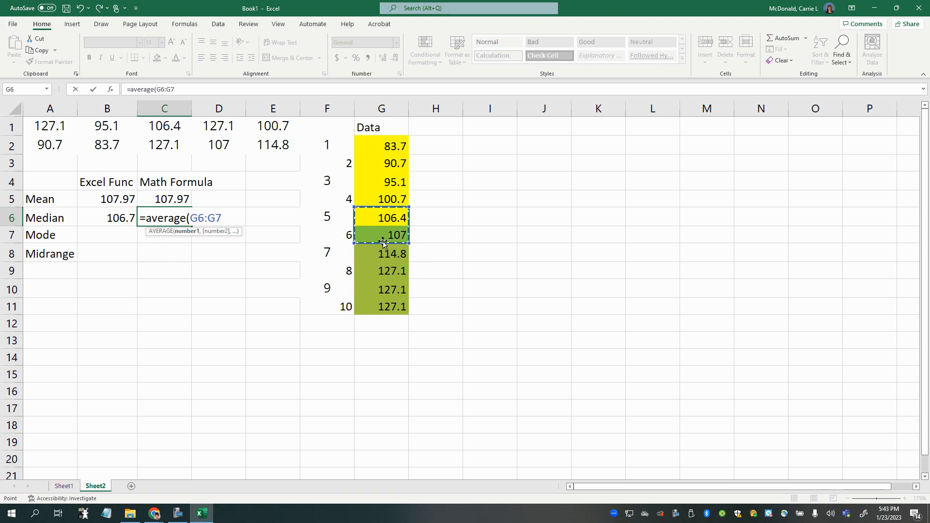
{"action": "key", "text": "Return"}
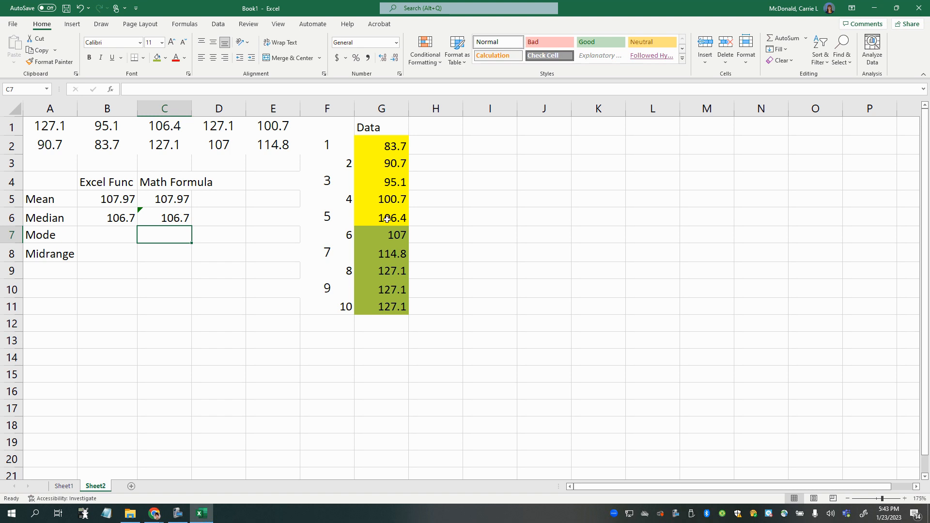
{"action": "left_click", "coordinate": [160, 218]}
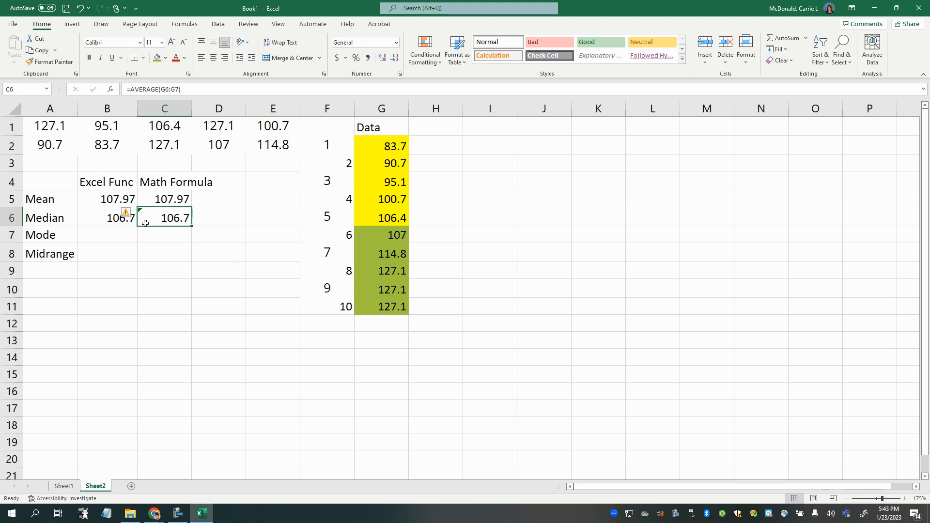
- Examine the sorted data values in G2:G11 one by one to find which value occurs most often
{"action": "left_click", "coordinate": [114, 241]}
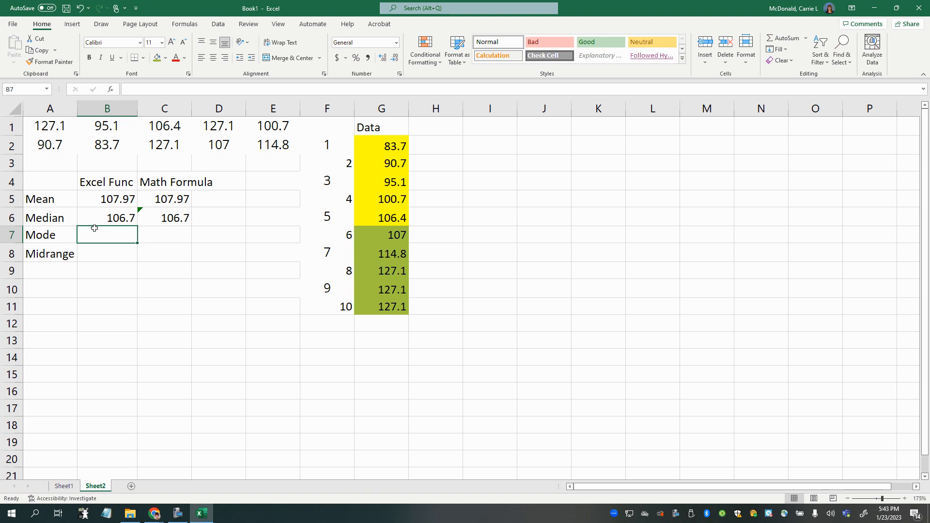
{"action": "left_click", "coordinate": [385, 144]}
{"action": "left_click", "coordinate": [383, 162]}
{"action": "left_click", "coordinate": [385, 183]}
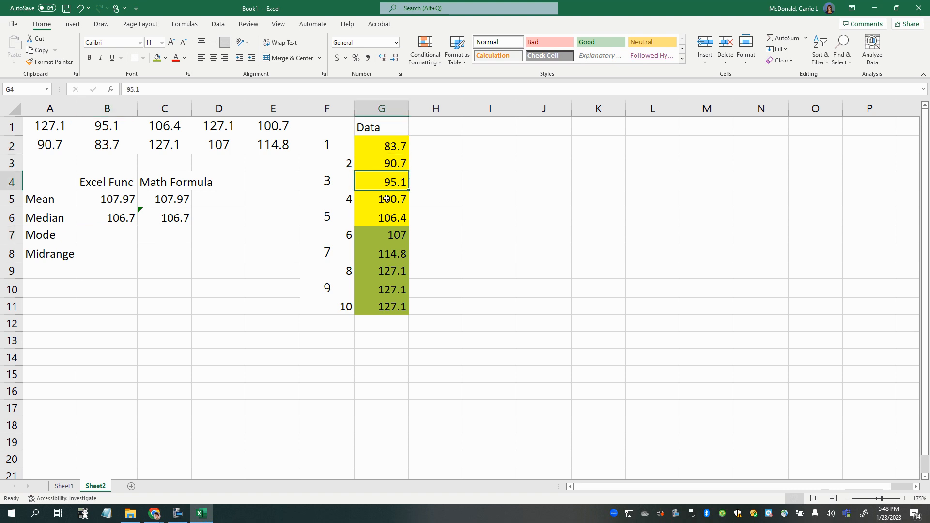
{"action": "left_click", "coordinate": [385, 199]}
{"action": "left_click", "coordinate": [390, 219]}
{"action": "left_click", "coordinate": [392, 234]}
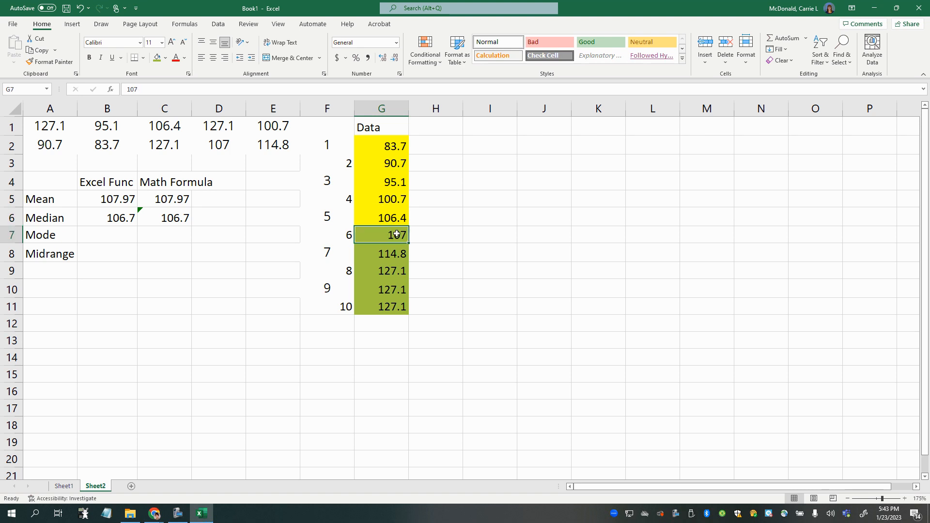
{"action": "left_click", "coordinate": [387, 252]}
{"action": "left_click", "coordinate": [385, 270]}
{"action": "left_click", "coordinate": [384, 290]}
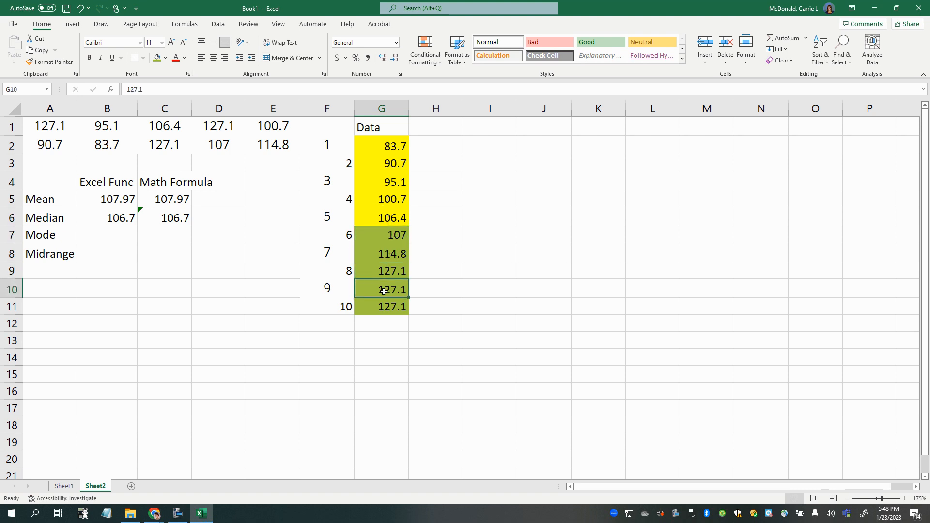
{"action": "left_click", "coordinate": [385, 305]}
{"action": "left_click_drag", "start_coordinate": [385, 270], "coordinate": [385, 306]}
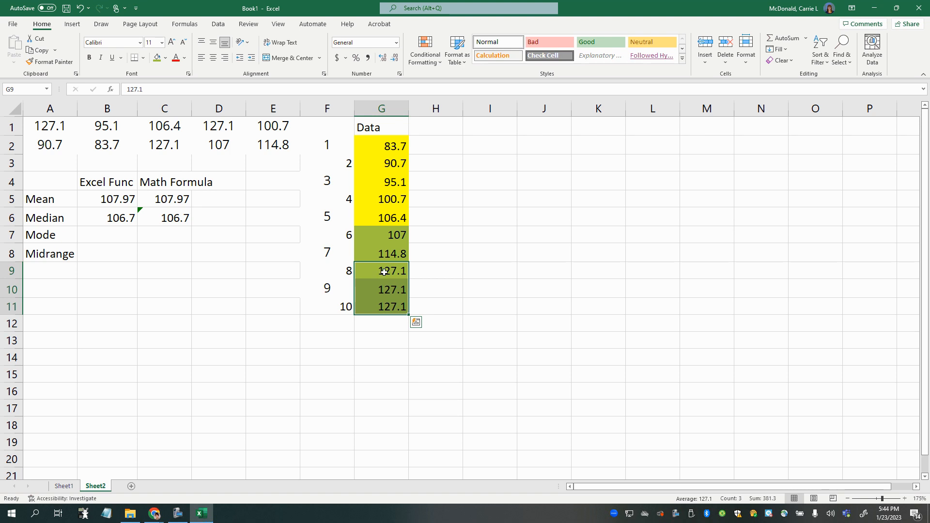
- Enter 127.1 manually in the Mode cell B7 and check it against the repeated values in G9:G11
{"action": "left_click", "coordinate": [106, 241]}
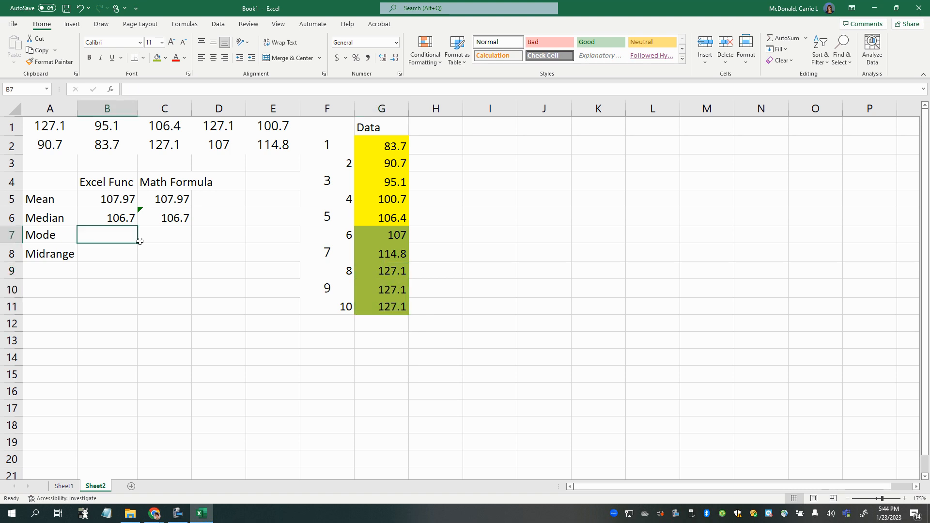
{"action": "type", "text": "127.1"}
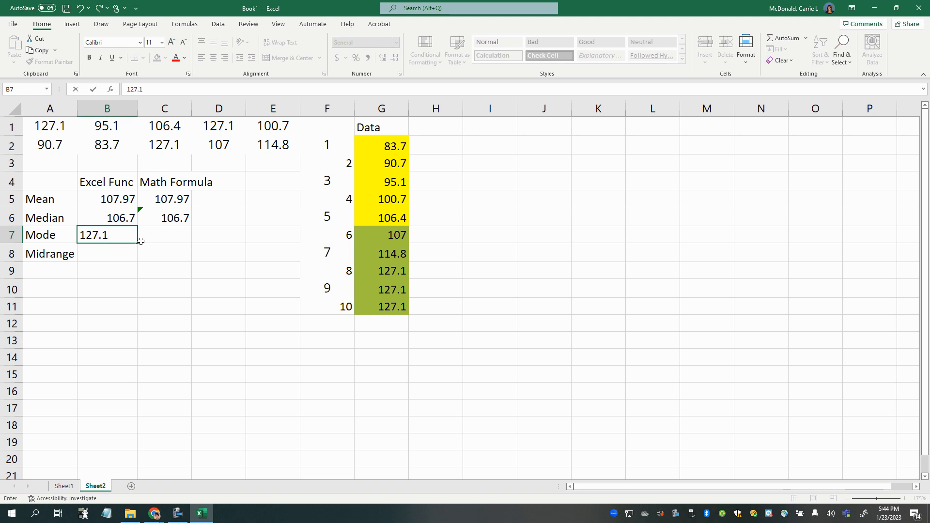
{"action": "key", "text": "Return"}
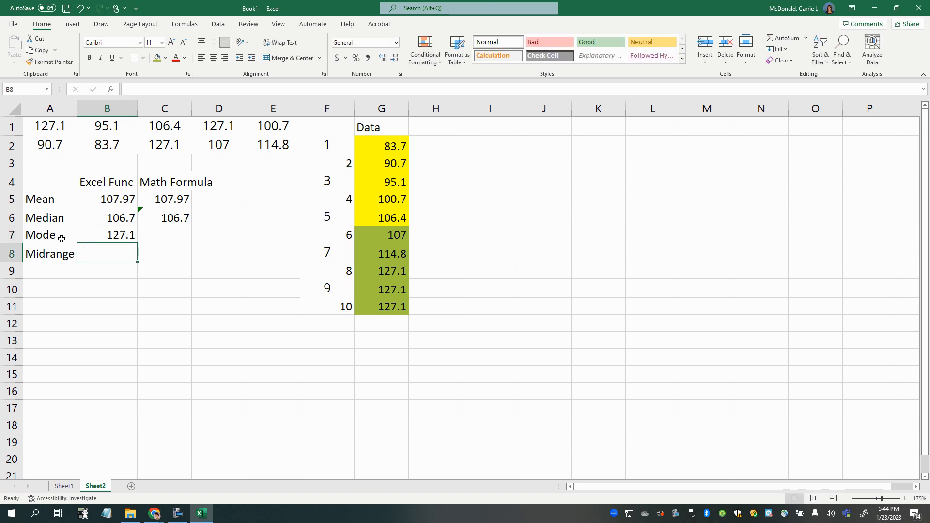
{"action": "left_click", "coordinate": [102, 239]}
{"action": "left_click_drag", "start_coordinate": [387, 272], "coordinate": [386, 306]}
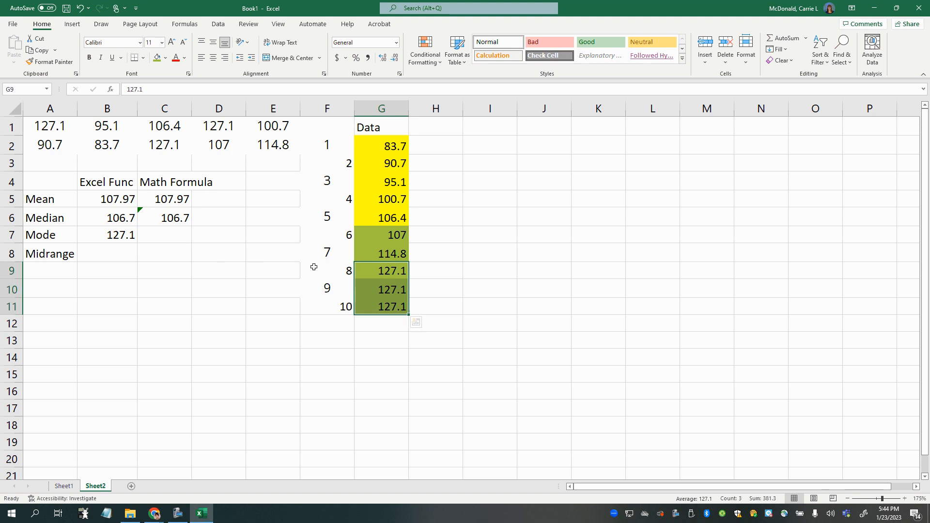
{"action": "left_click_drag", "start_coordinate": [391, 270], "coordinate": [394, 300]}
{"action": "left_click", "coordinate": [96, 236]}
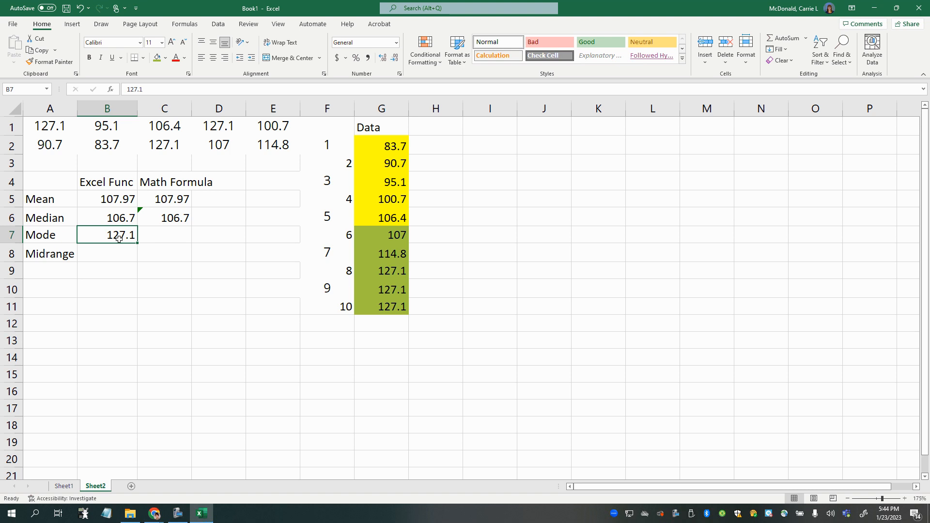
{"action": "left_click_drag", "start_coordinate": [379, 274], "coordinate": [383, 308]}
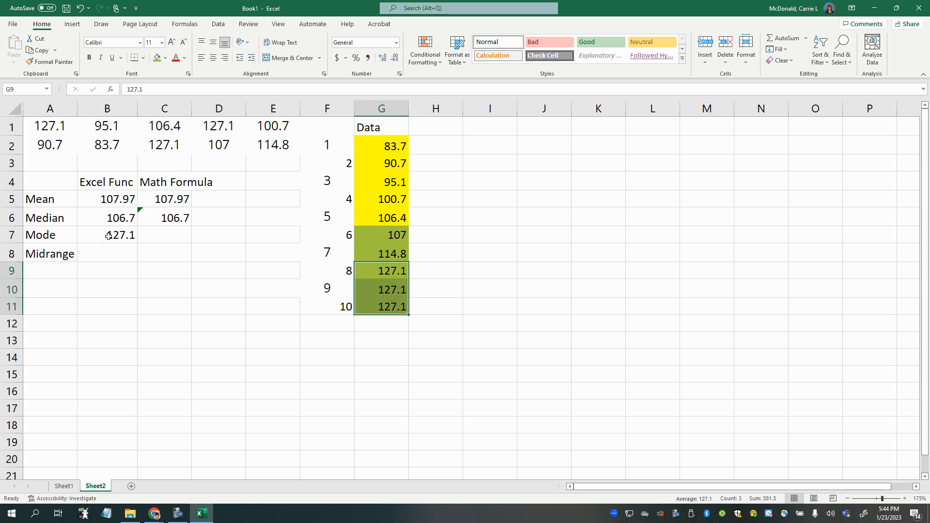
- Calculate the mode in cell C7 with the MODE.SNGL function over the sorted data G2:G11
{"action": "left_click", "coordinate": [184, 235]}
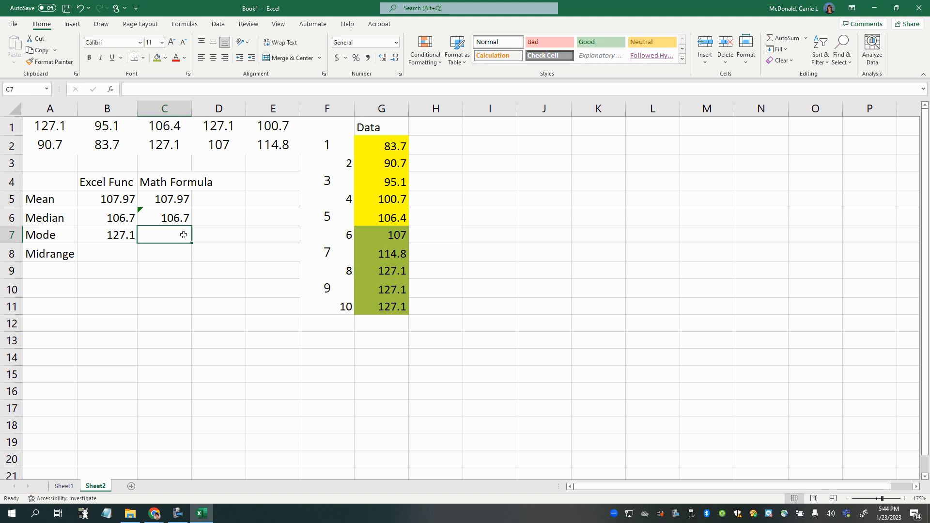
{"action": "type", "text": "=mode"}
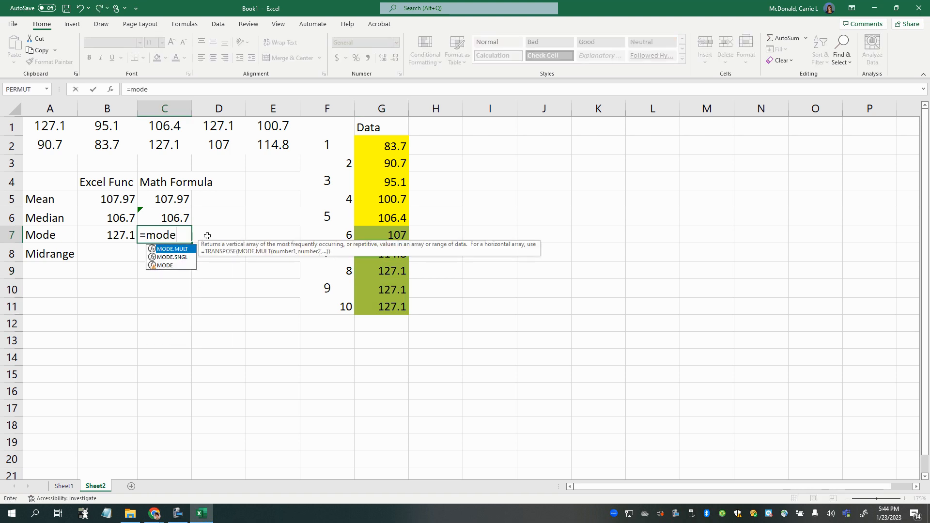
{"action": "double_click", "coordinate": [172, 257]}
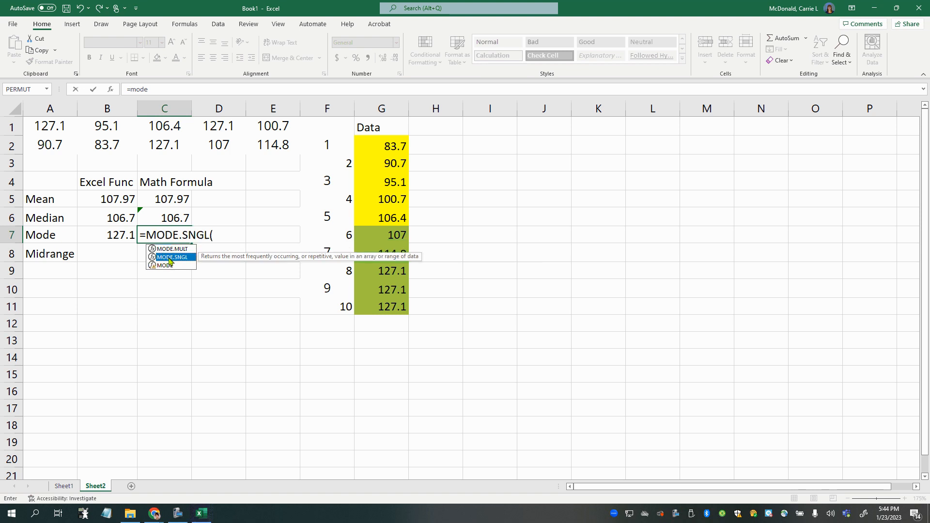
{"action": "left_click_drag", "start_coordinate": [381, 143], "coordinate": [369, 307]}
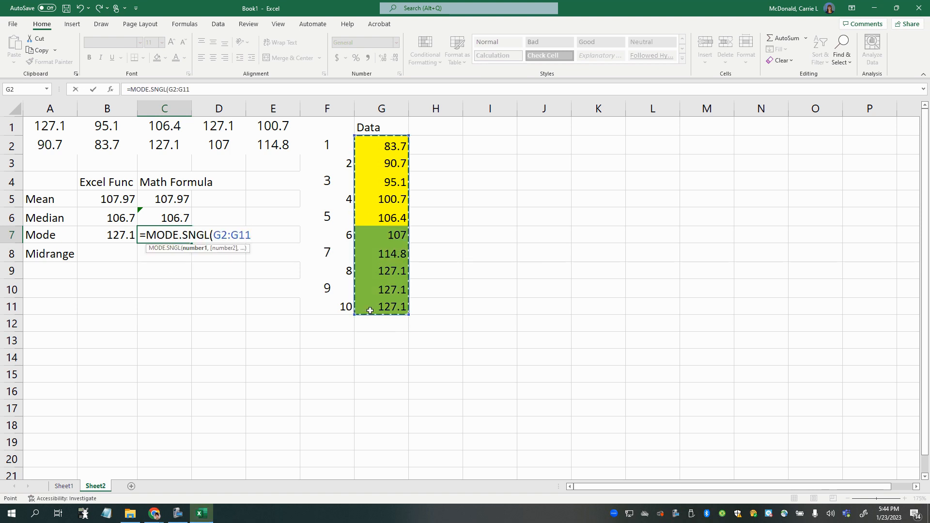
{"action": "key", "text": "Return"}
{"action": "key", "text": "Up"}
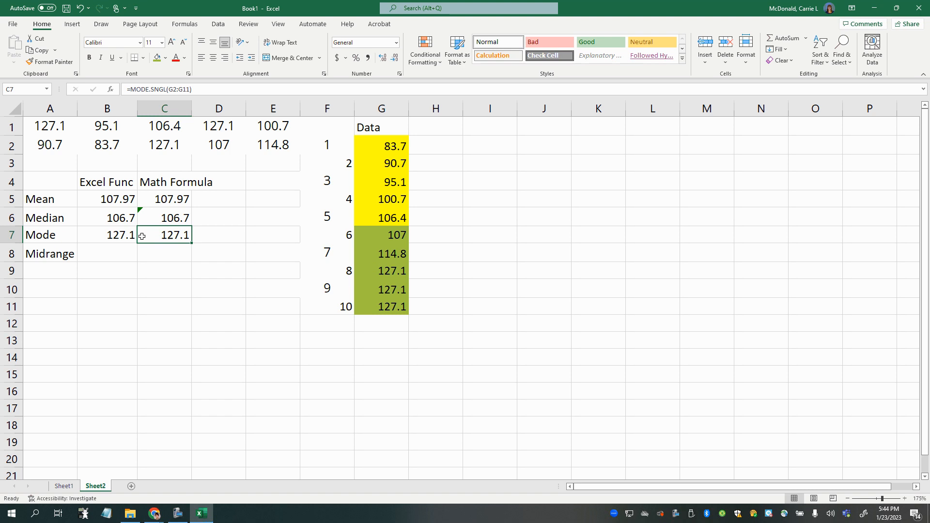
- Replace the manual entry in the Mode cell B7 with the MODE.SNGL function over G2:G11
{"action": "left_click", "coordinate": [123, 236]}
{"action": "key", "text": "shift+Right"}
{"action": "type", "text": "=mode"}
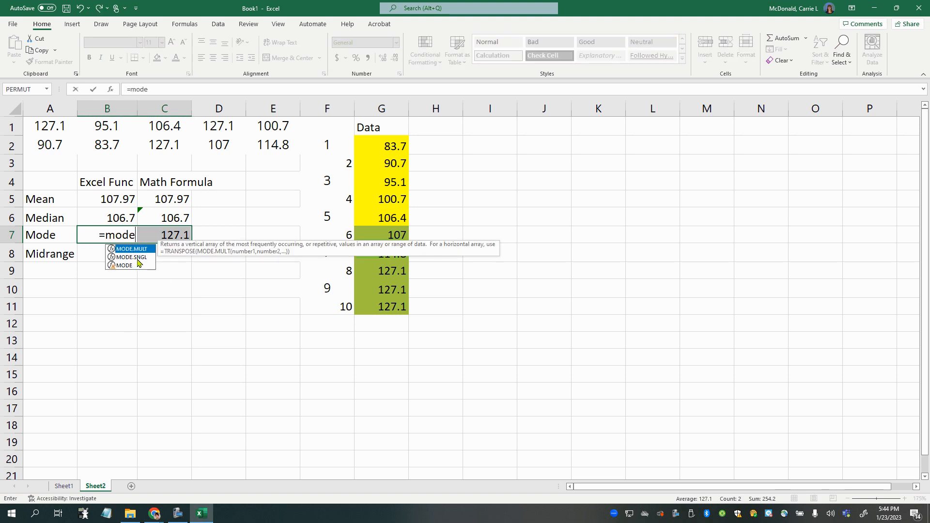
{"action": "double_click", "coordinate": [137, 258]}
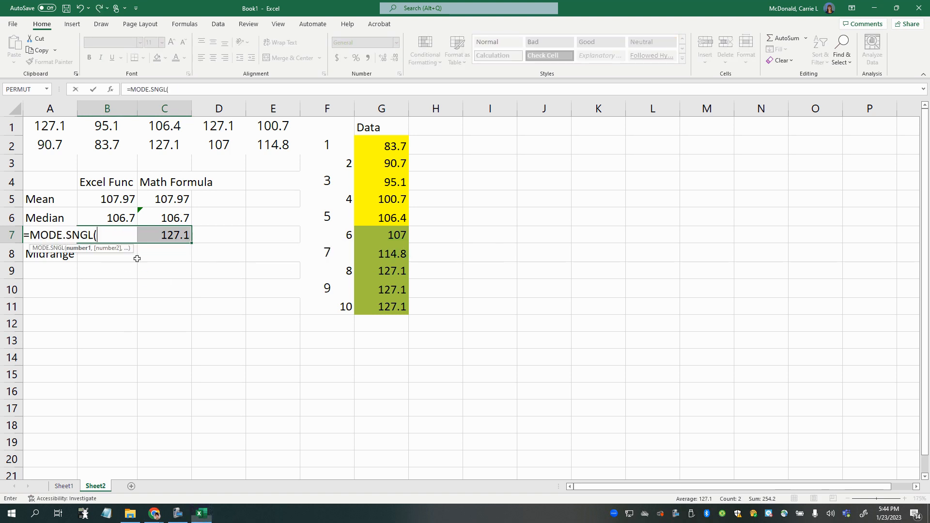
{"action": "left_click_drag", "start_coordinate": [370, 146], "coordinate": [369, 307]}
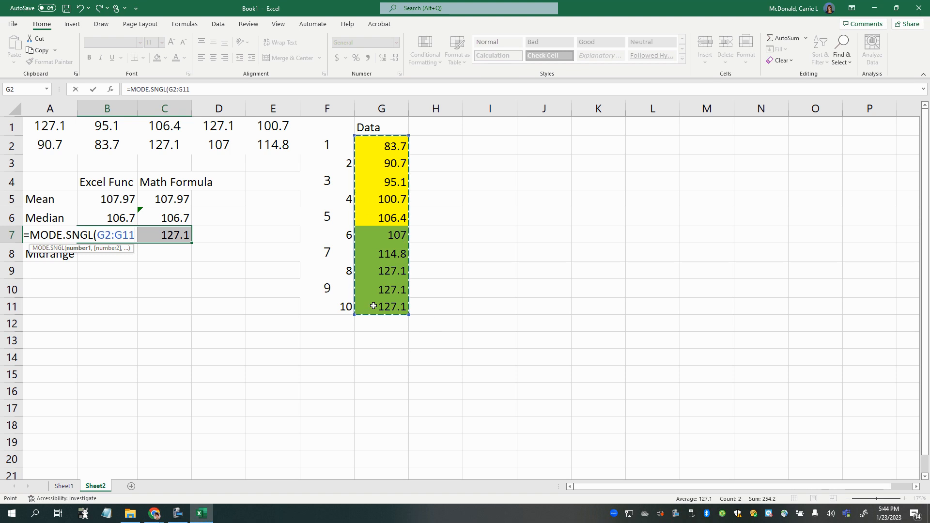
{"action": "key", "text": "Return"}
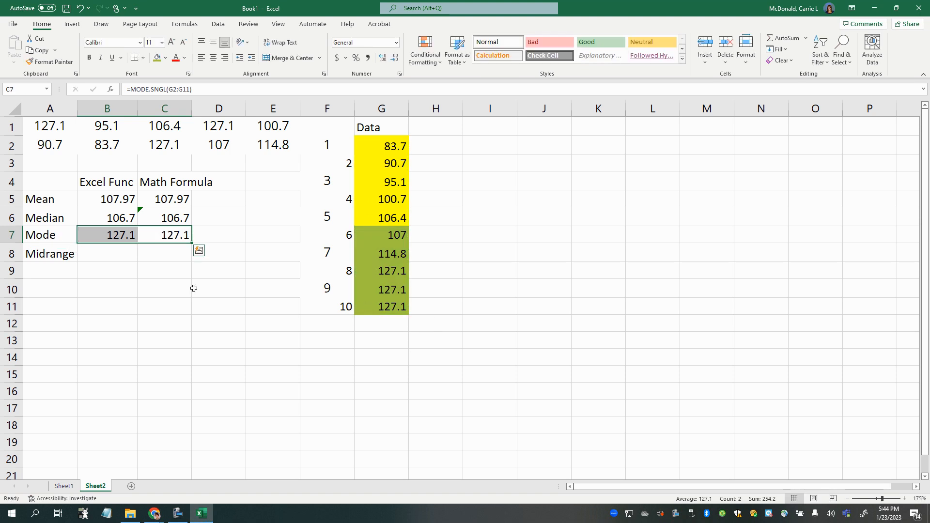
{"action": "left_click", "coordinate": [124, 254]}
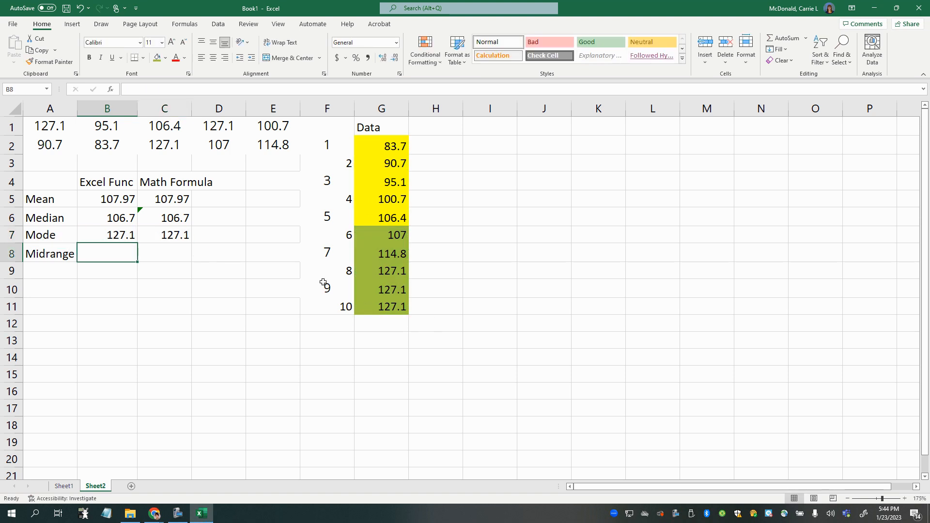
{"action": "type", "text": "=midran"}
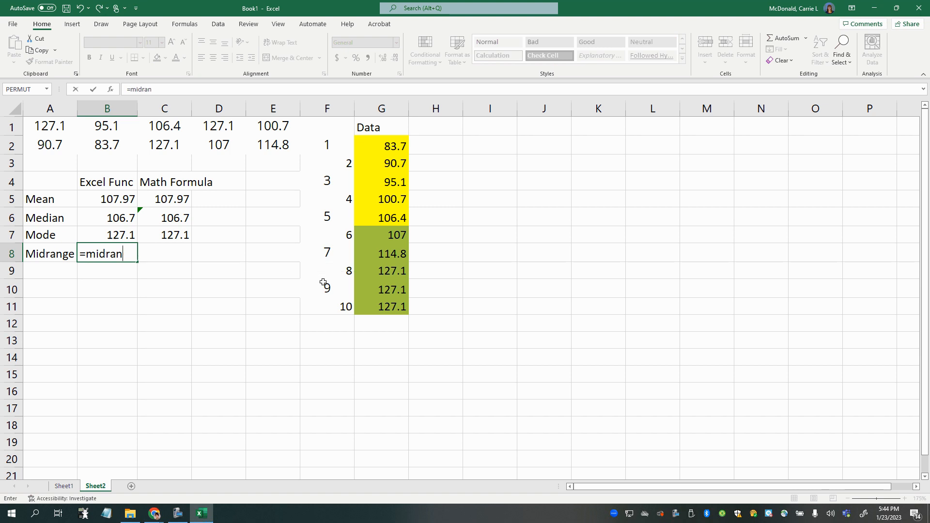
{"action": "key", "text": "BackSpace"}
{"action": "key", "text": "BackSpace"}
{"action": "key", "text": "BackSpace"}
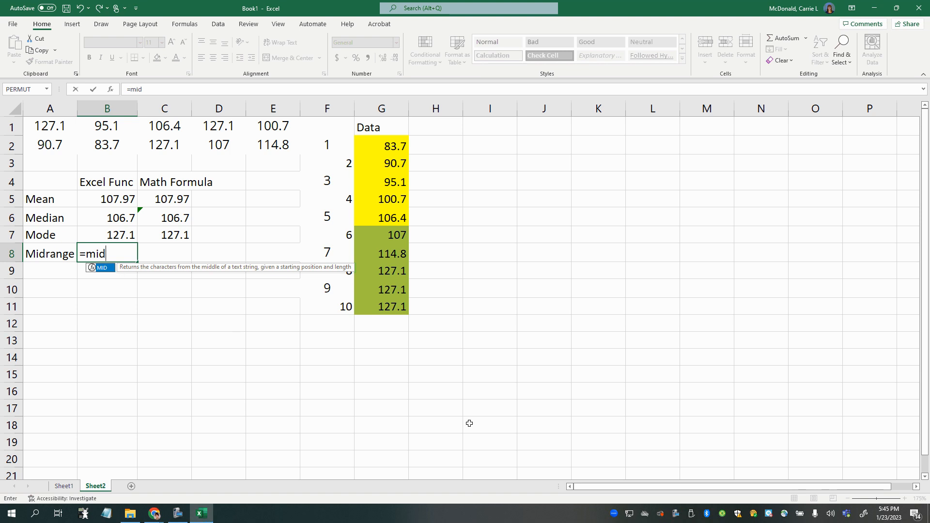
{"action": "key", "text": "BackSpace"}
{"action": "key", "text": "BackSpace"}
{"action": "key", "text": "BackSpace"}
{"action": "key", "text": "BackSpace"}
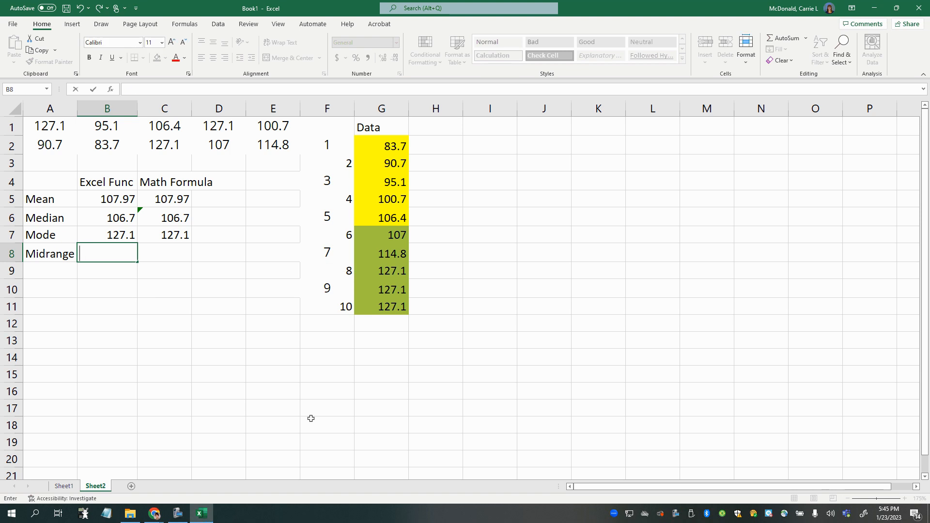
- Label cell H2 as Min, beside the smallest value of the sorted data
{"action": "left_click", "coordinate": [298, 421]}
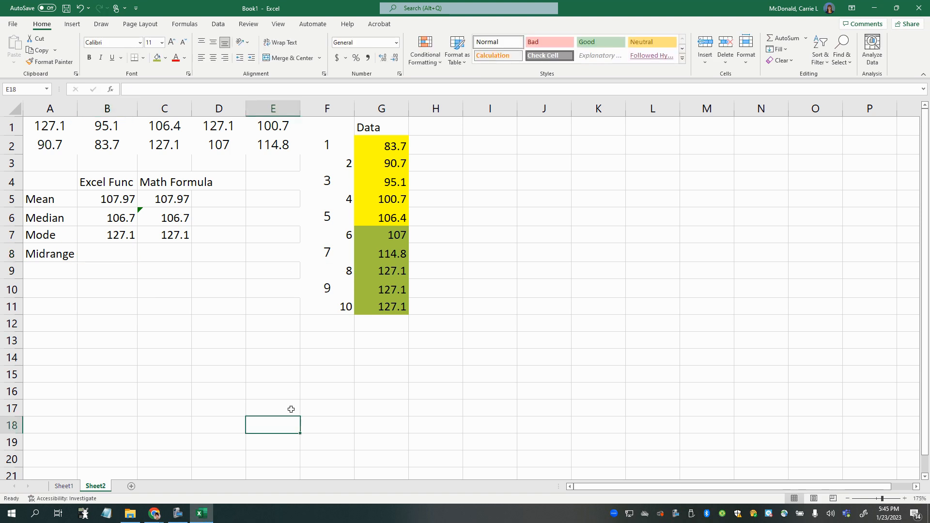
{"action": "left_click", "coordinate": [437, 145]}
{"action": "key", "text": "shift+space"}
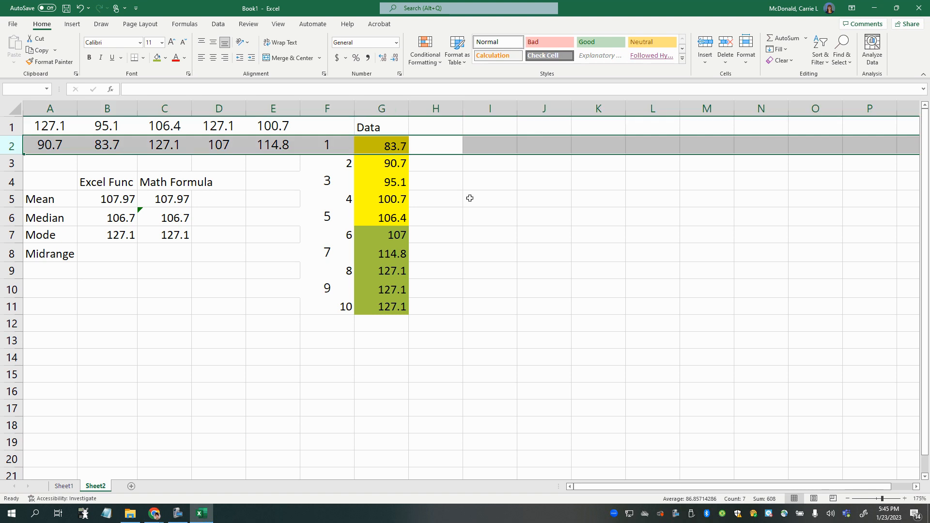
{"action": "left_click", "coordinate": [455, 181]}
{"action": "left_click", "coordinate": [397, 145]}
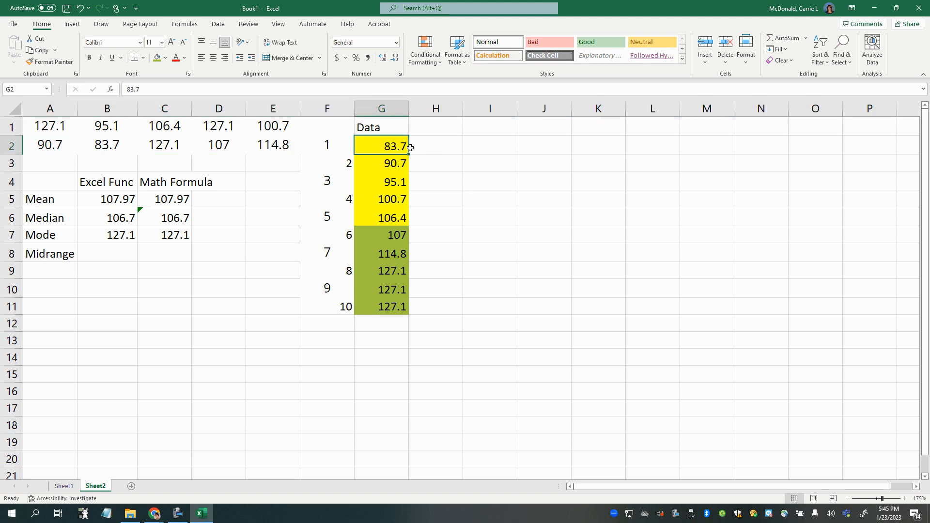
{"action": "left_click", "coordinate": [444, 147]}
{"action": "type", "text": "Min"}
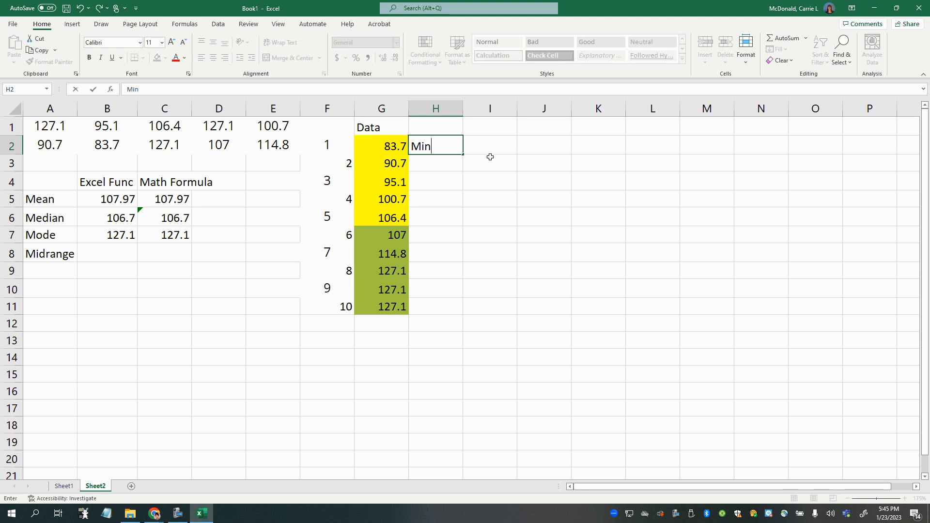
- Calculate the minimum in cell I2 with the MIN function over the original data A1:E2
{"action": "left_click", "coordinate": [485, 146]}
{"action": "type", "text": "="}
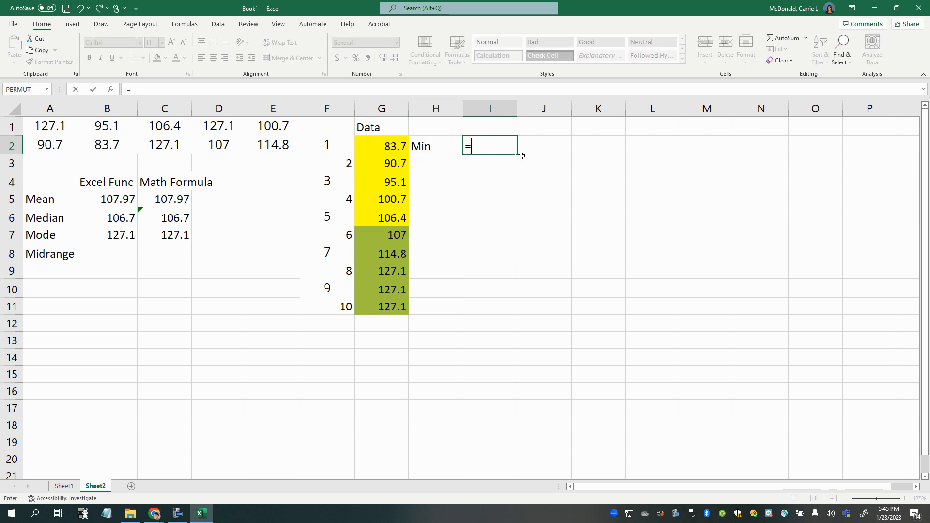
{"action": "type", "text": "min("}
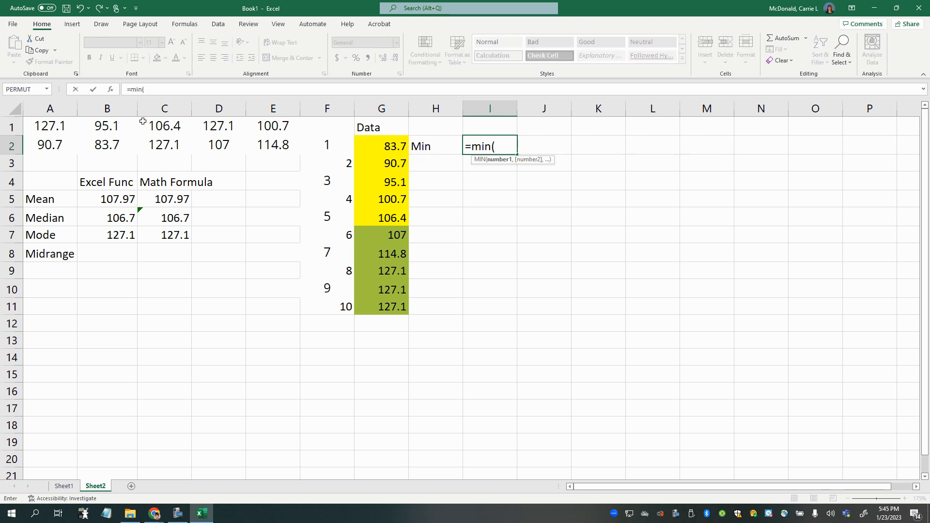
{"action": "left_click_drag", "start_coordinate": [62, 126], "coordinate": [265, 140]}
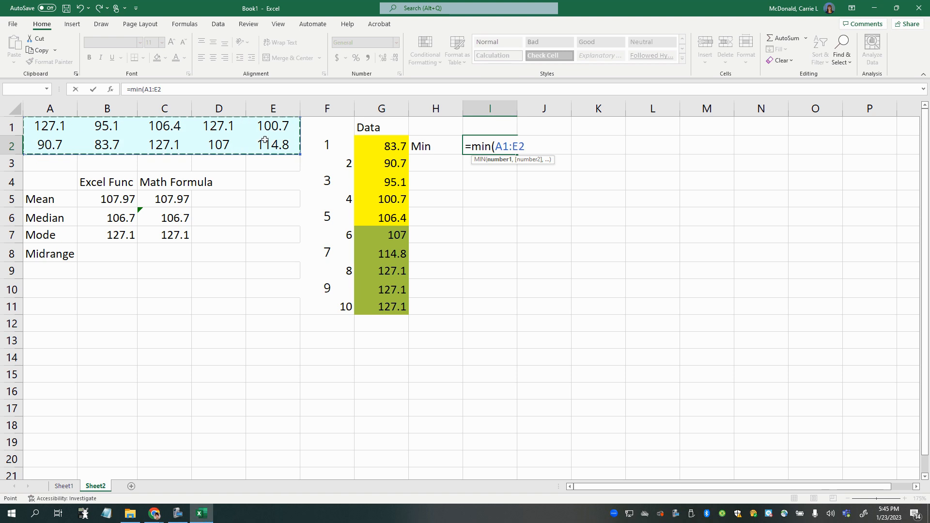
{"action": "key", "text": "Return"}
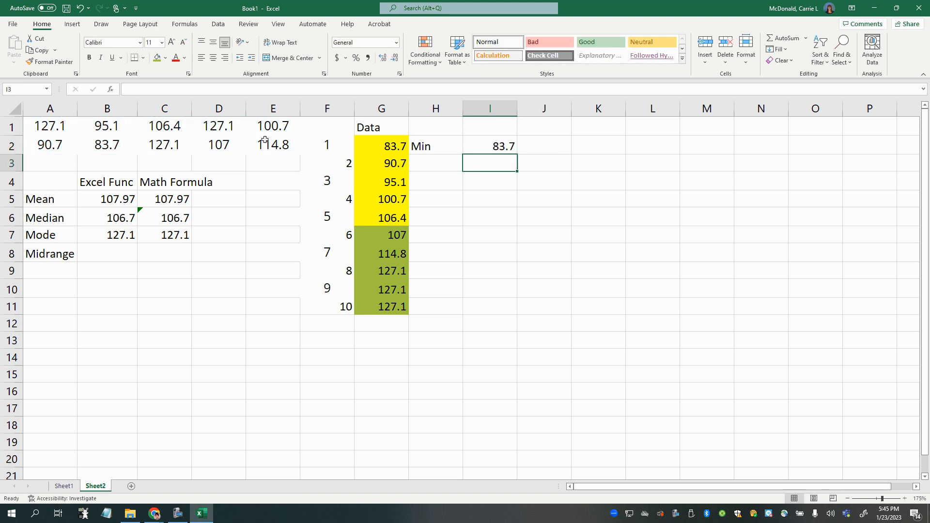
{"action": "left_click", "coordinate": [499, 146]}
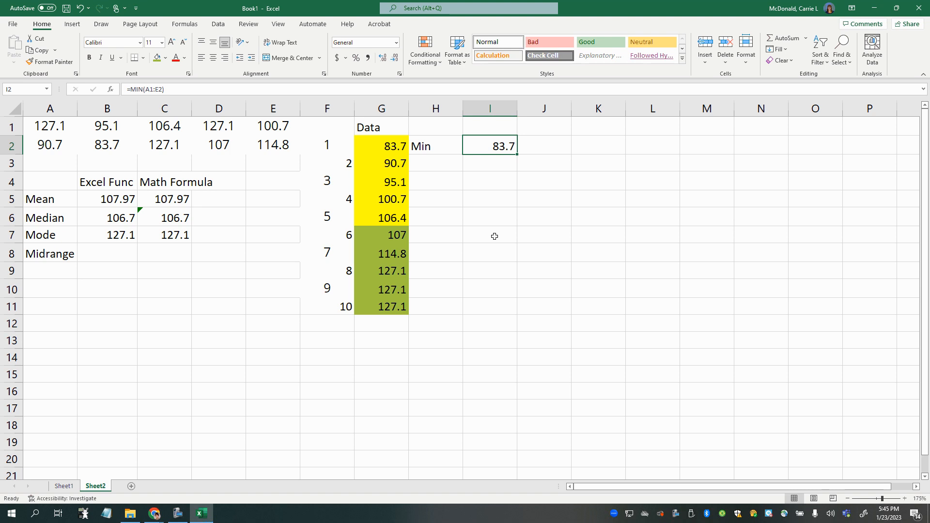
- Label cell H11 as Max, beside the largest value of the sorted data
{"action": "left_click", "coordinate": [512, 306]}
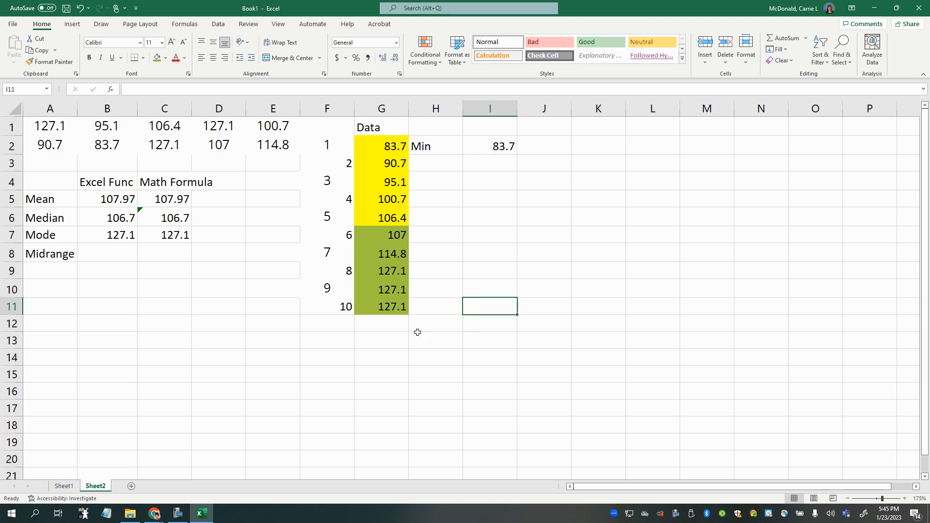
{"action": "left_click", "coordinate": [426, 308]}
{"action": "type", "text": "Max"}
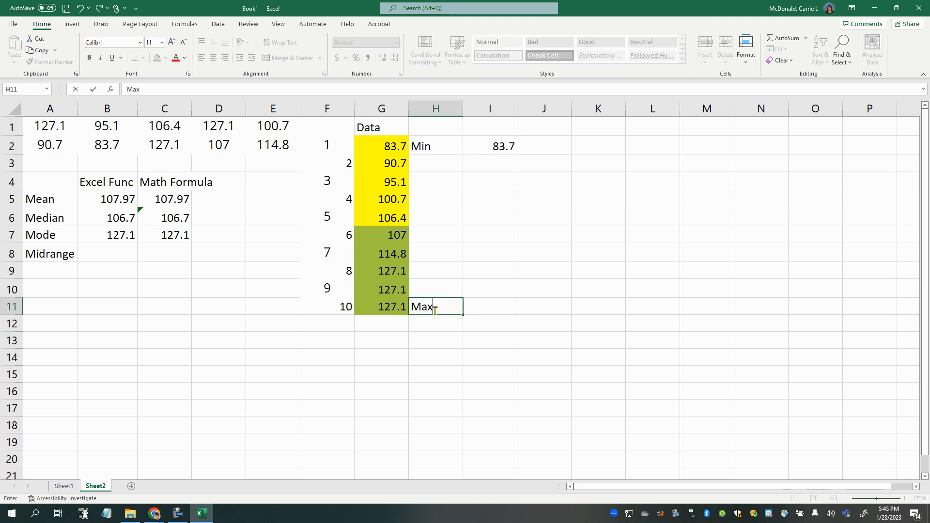
{"action": "key", "text": "Return"}
{"action": "left_click", "coordinate": [375, 310]}
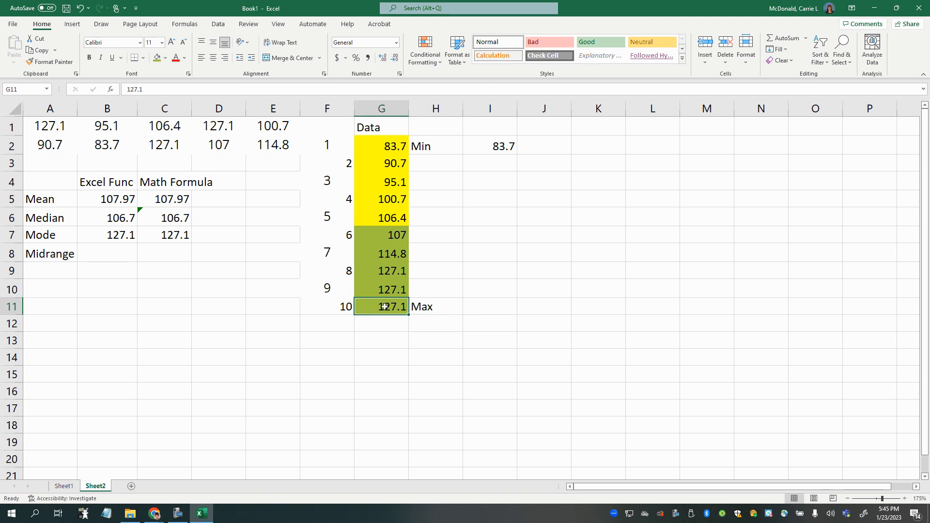
- Calculate the maximum in cell I11 with the MAX function over the original data A1:E2
{"action": "left_click", "coordinate": [478, 312]}
{"action": "type", "text": "="}
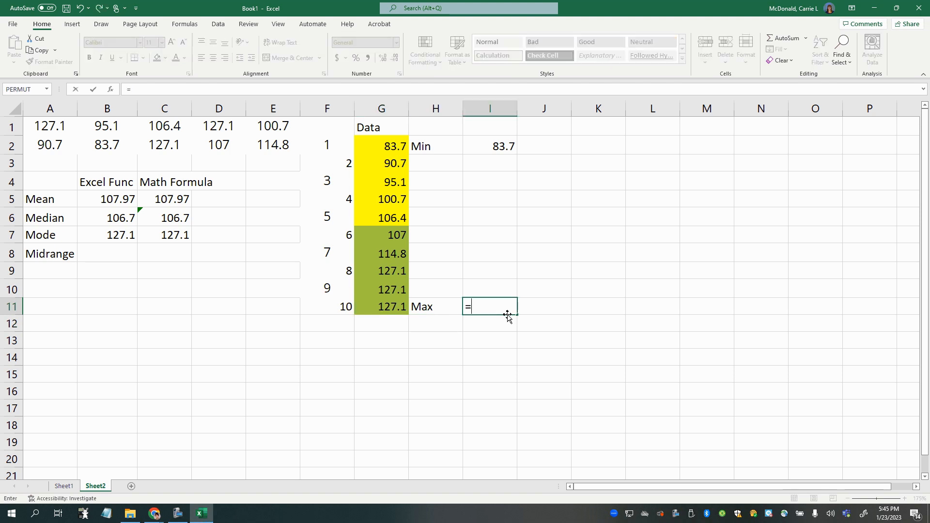
{"action": "type", "text": "max("}
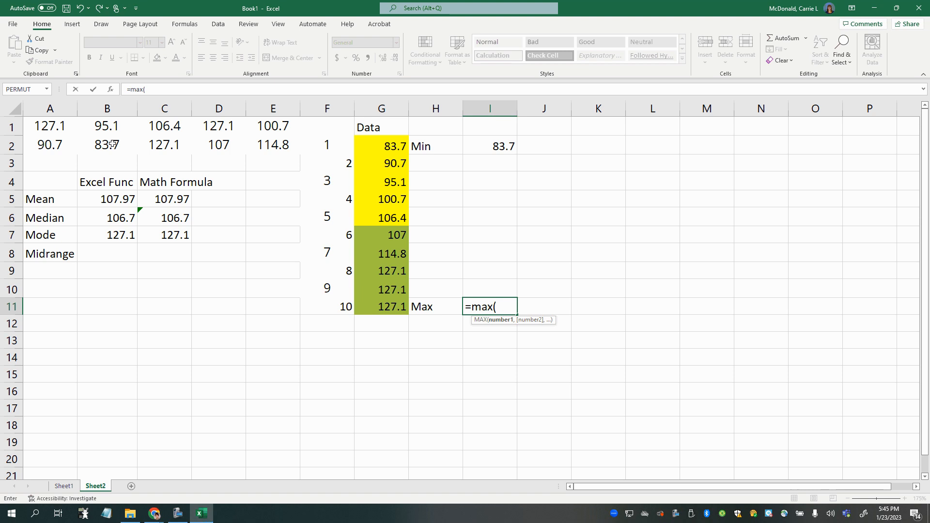
{"action": "left_click_drag", "start_coordinate": [56, 128], "coordinate": [284, 146]}
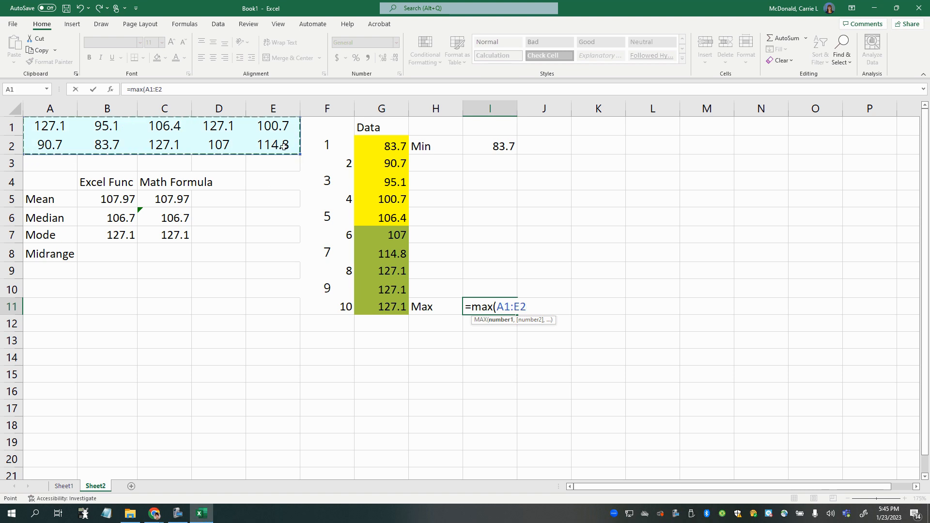
{"action": "key", "text": "Return"}
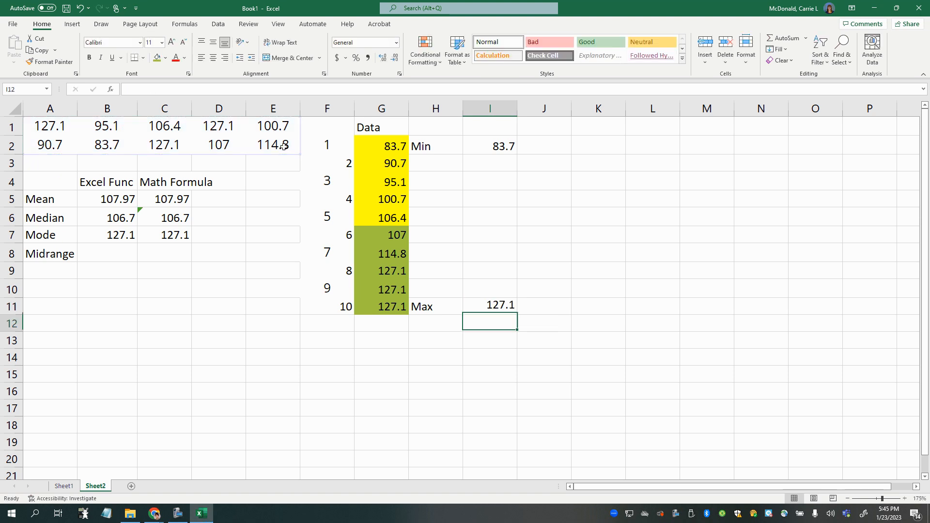
{"action": "left_click", "coordinate": [484, 311]}
- Examine the span from the Min in I2 to the Max in I11 and compare it with the middle data pair G6:G7
{"action": "left_click", "coordinate": [453, 146]}
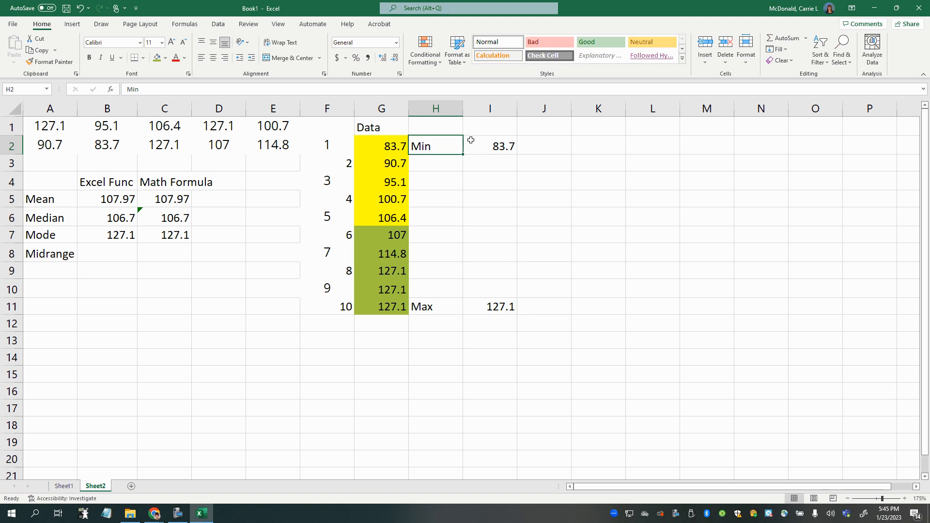
{"action": "left_click", "coordinate": [474, 142]}
{"action": "left_click", "coordinate": [479, 307]}
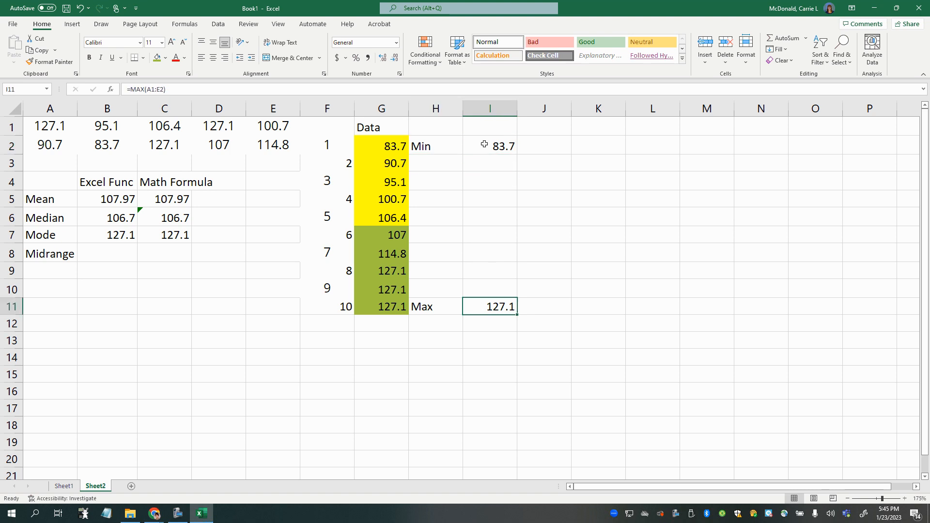
{"action": "left_click_drag", "start_coordinate": [485, 144], "coordinate": [484, 307]}
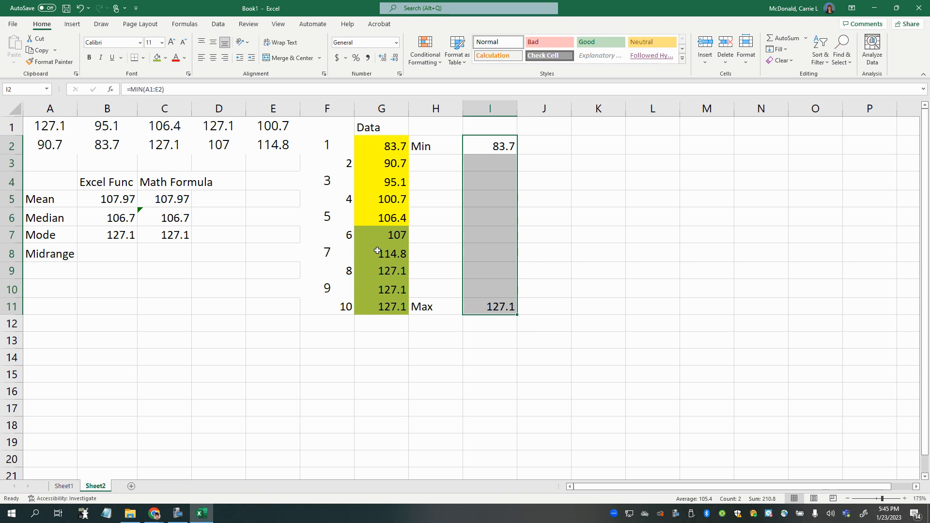
{"action": "left_click_drag", "start_coordinate": [393, 219], "coordinate": [376, 226]}
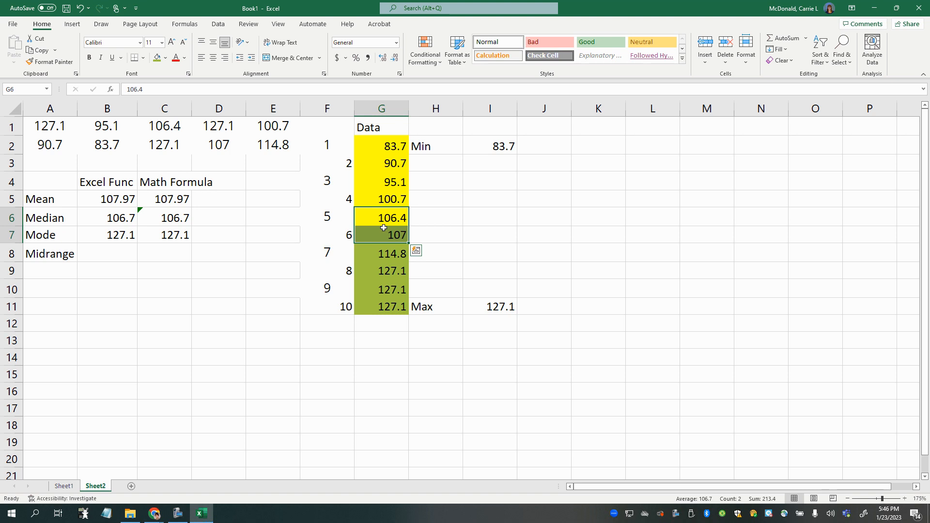
{"action": "left_click_drag", "start_coordinate": [485, 151], "coordinate": [490, 306]}
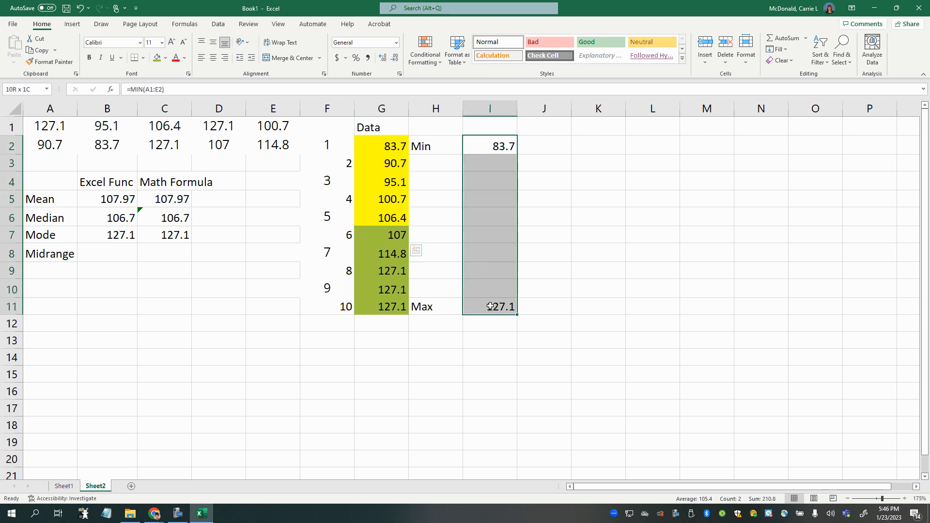
{"action": "left_click", "coordinate": [484, 146]}
{"action": "left_click_drag", "start_coordinate": [487, 163], "coordinate": [490, 314]}
{"action": "left_click", "coordinate": [92, 253]}
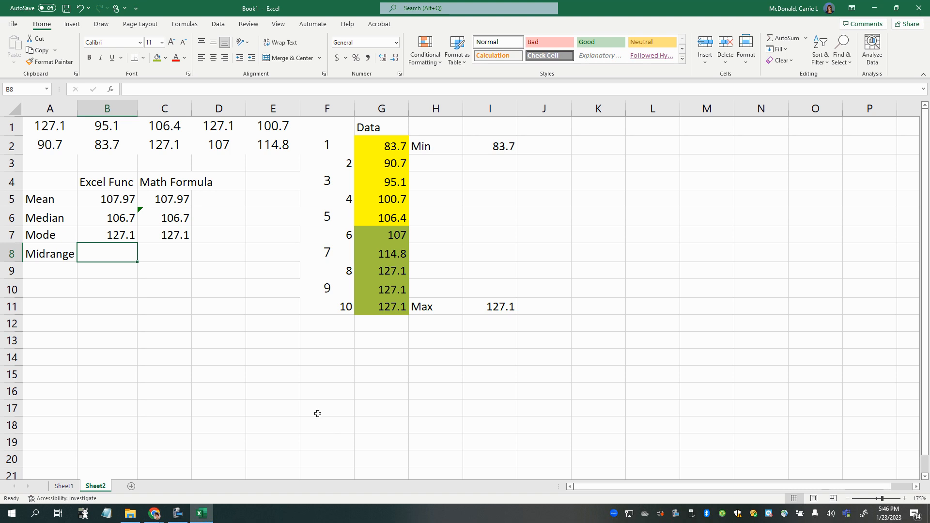
- Add a Range label in A10 and calculate the range in B10 as =I11-I2
{"action": "left_click", "coordinate": [58, 289]}
{"action": "type", "text": "Rang"}
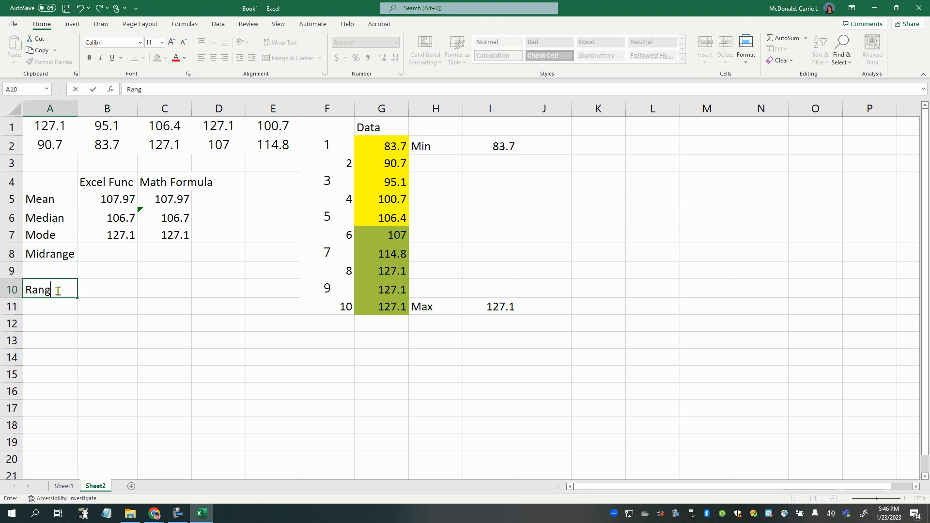
{"action": "type", "text": "e"}
{"action": "key", "text": "Tab"}
{"action": "type", "text": "="}
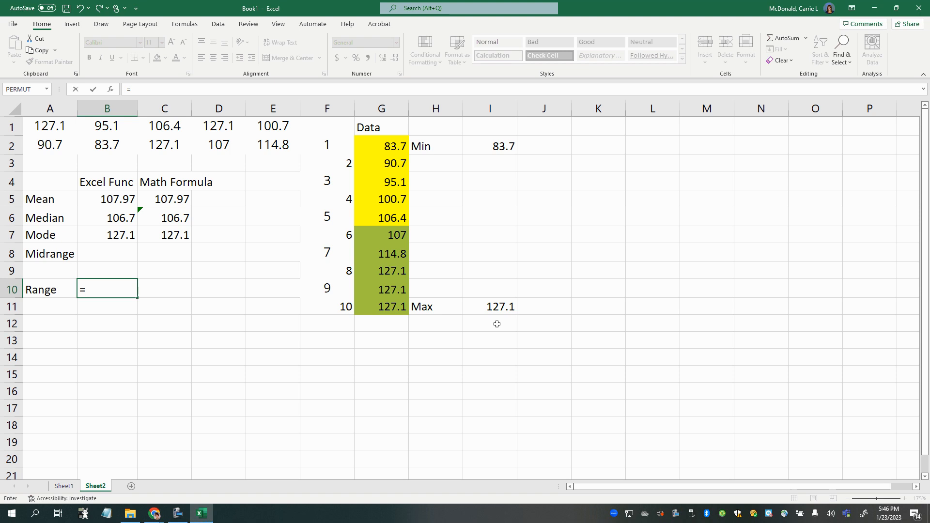
{"action": "left_click", "coordinate": [489, 307]}
{"action": "type", "text": "-"}
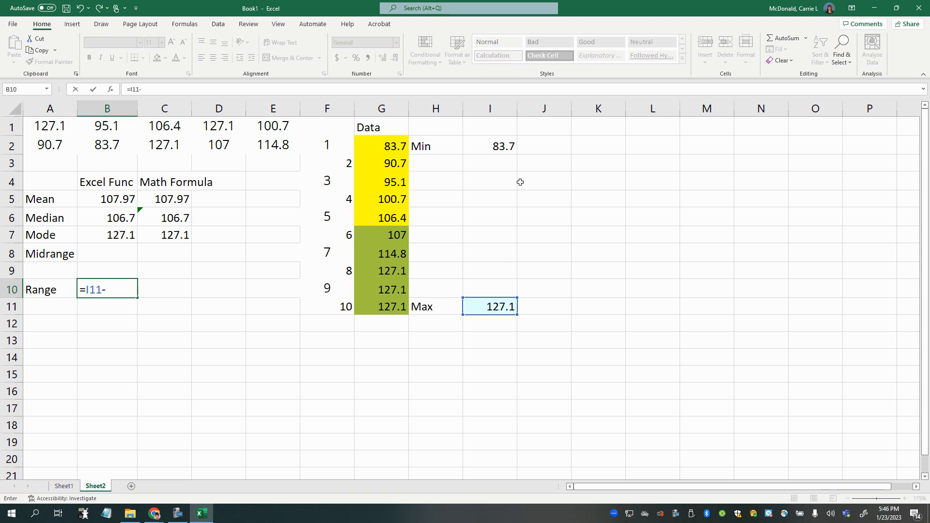
{"action": "left_click", "coordinate": [504, 148]}
{"action": "key", "text": "Return"}
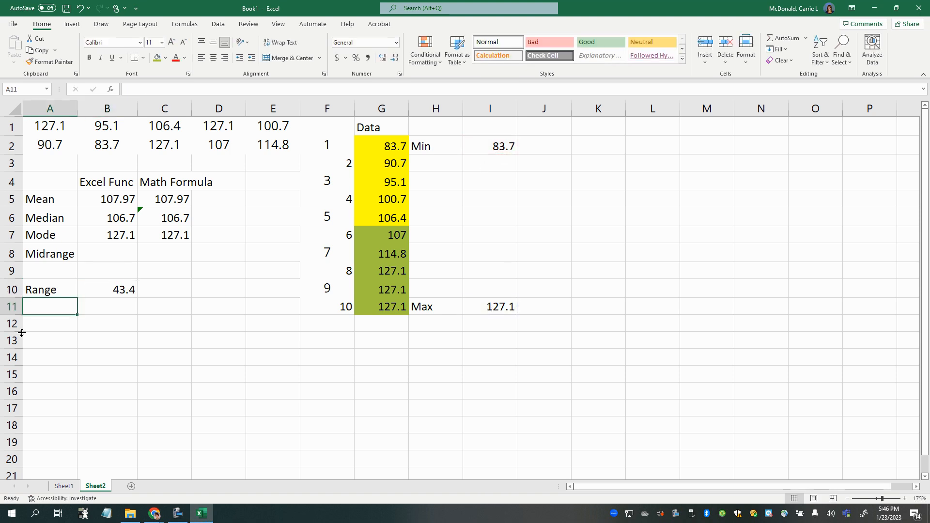
- Calculate half of the range in B11 as =B10/2 and label it SemiRange in A11
{"action": "left_click", "coordinate": [117, 310]}
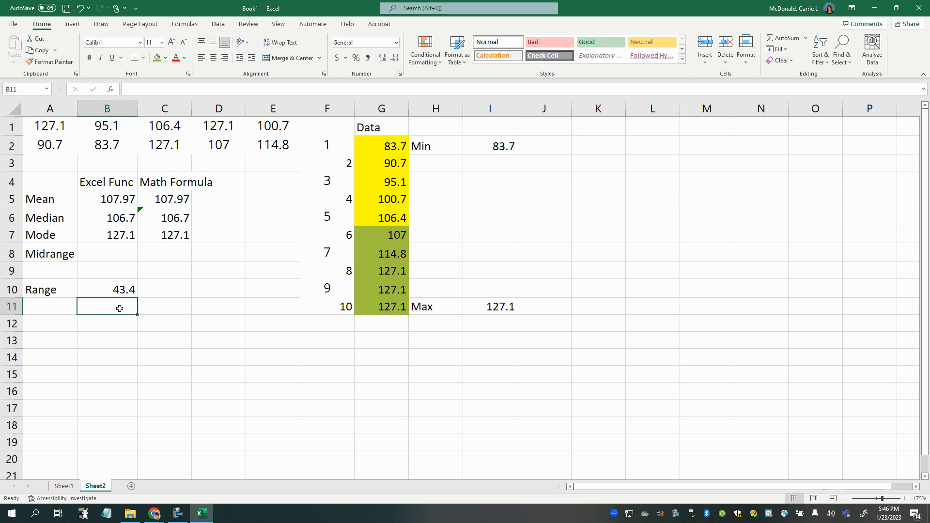
{"action": "type", "text": "="}
{"action": "left_click", "coordinate": [93, 289]}
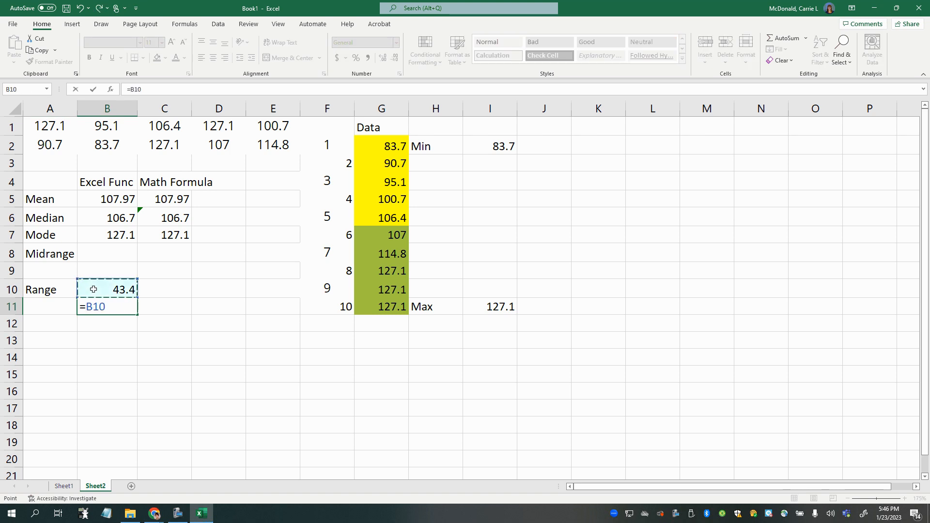
{"action": "type", "text": "/2"}
{"action": "key", "text": "Return"}
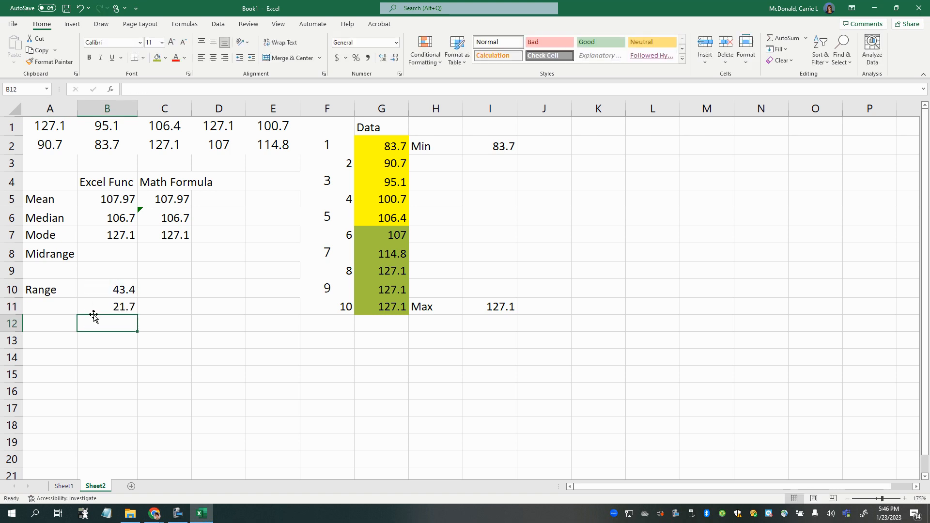
{"action": "left_click", "coordinate": [46, 307]}
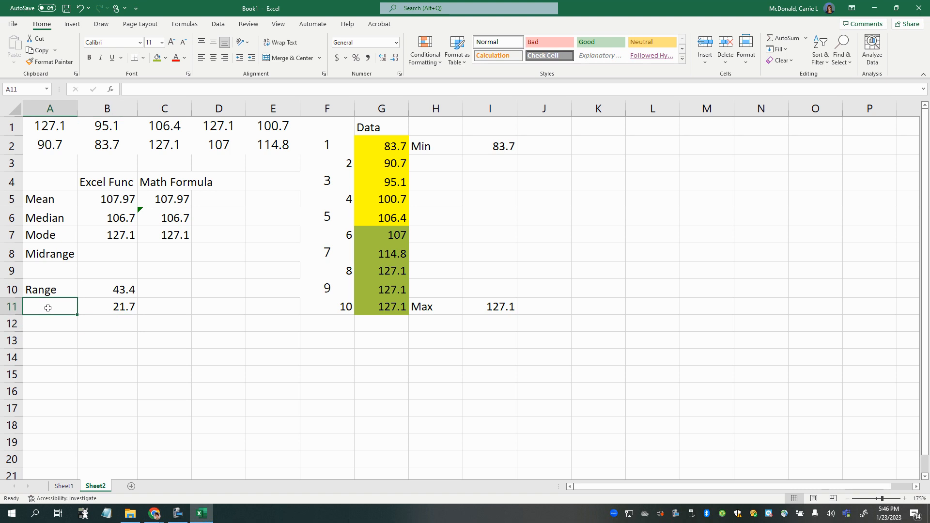
{"action": "type", "text": "SemiRange"}
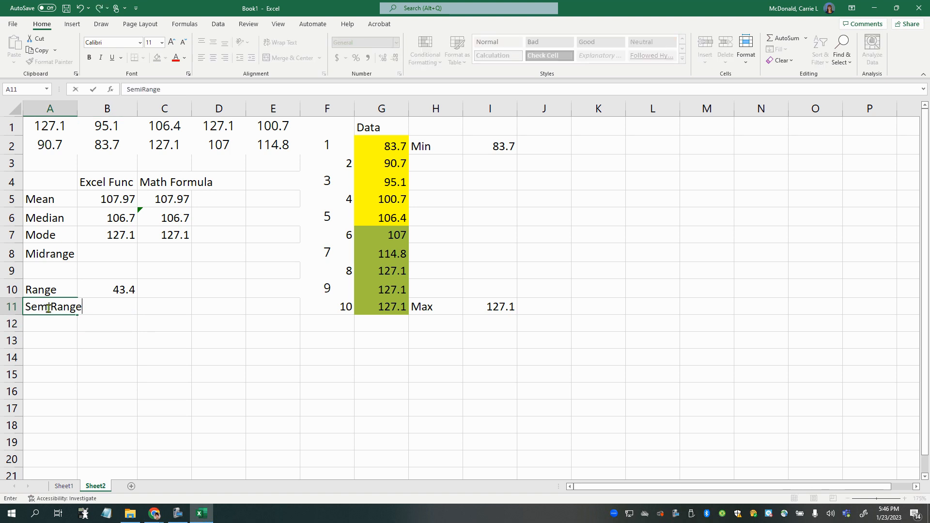
{"action": "key", "text": "Return"}
{"action": "left_click_drag", "start_coordinate": [42, 289], "coordinate": [104, 305]}
- Calculate the midrange in cell B8 with the formula =AVERAGE(I2,I11), averaging the Min and Max cells
{"action": "left_click", "coordinate": [102, 254]}
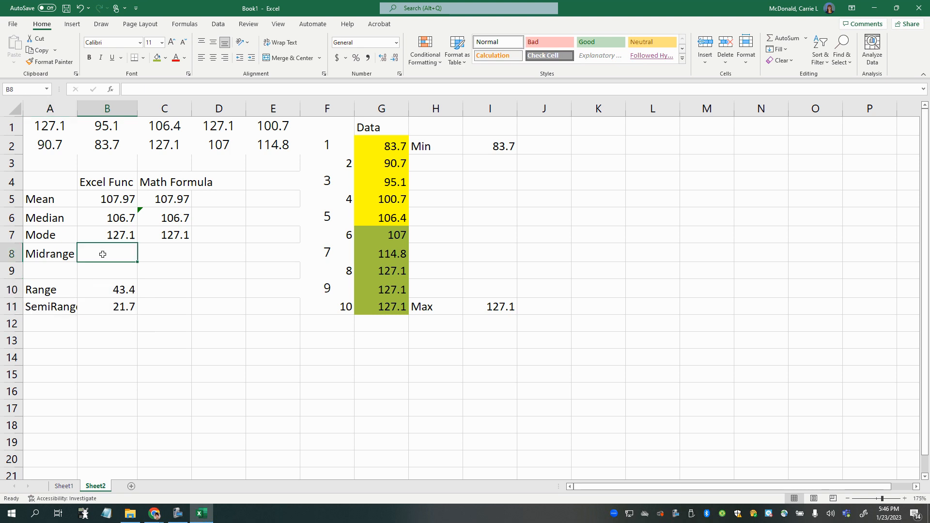
{"action": "left_click", "coordinate": [485, 146]}
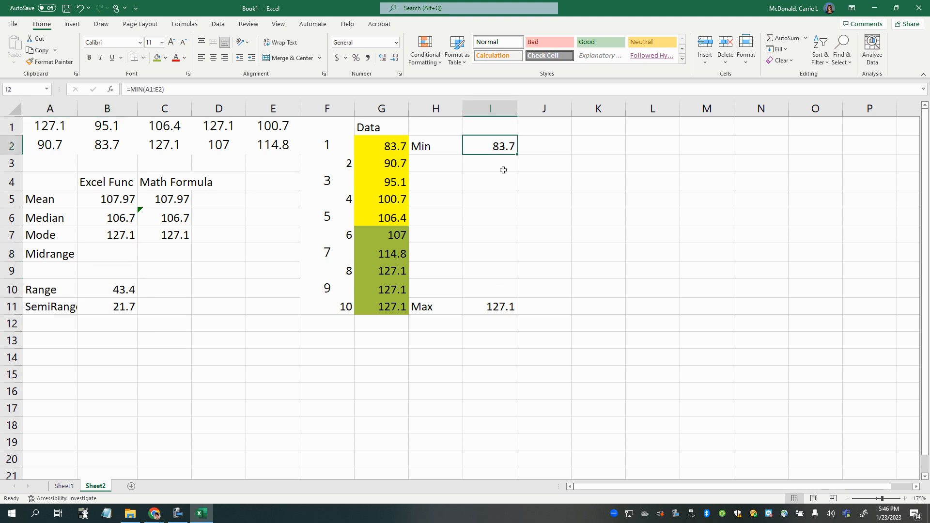
{"action": "left_click", "coordinate": [505, 308]}
{"action": "left_click", "coordinate": [108, 253]}
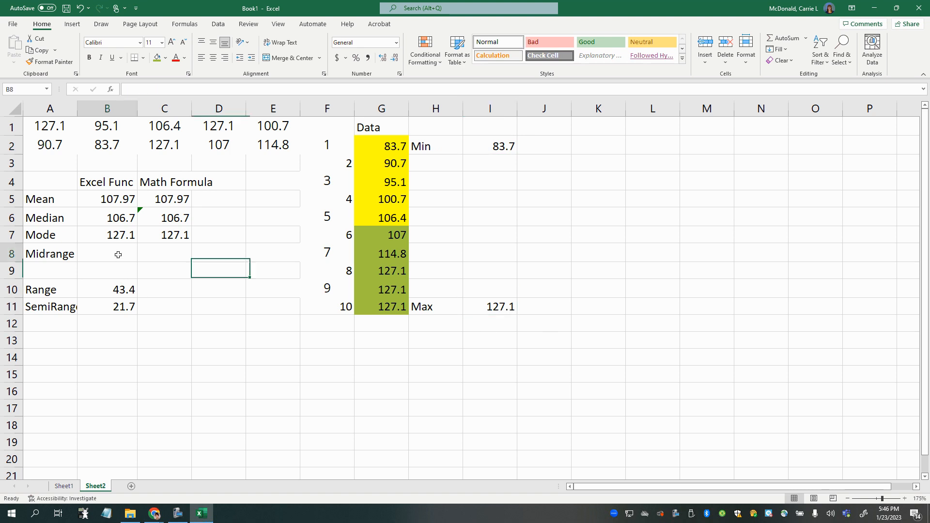
{"action": "type", "text": "="}
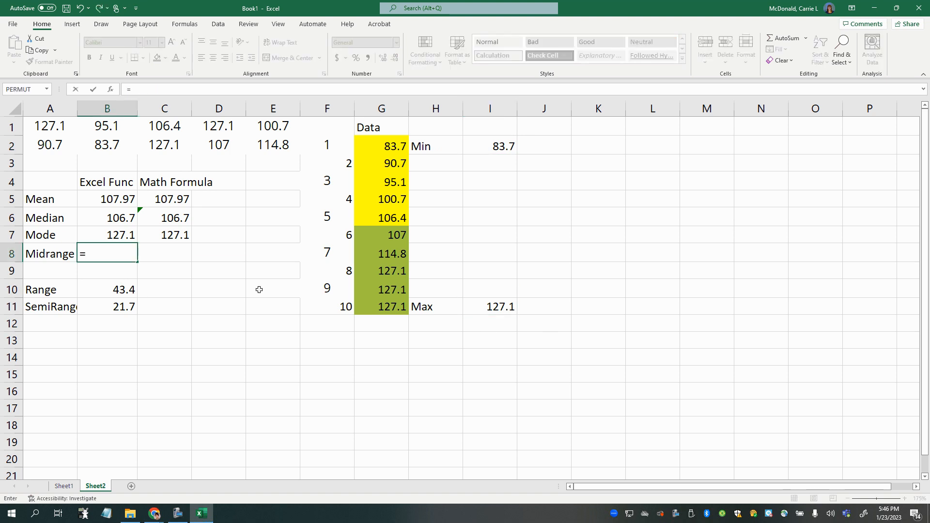
{"action": "type", "text": "average("}
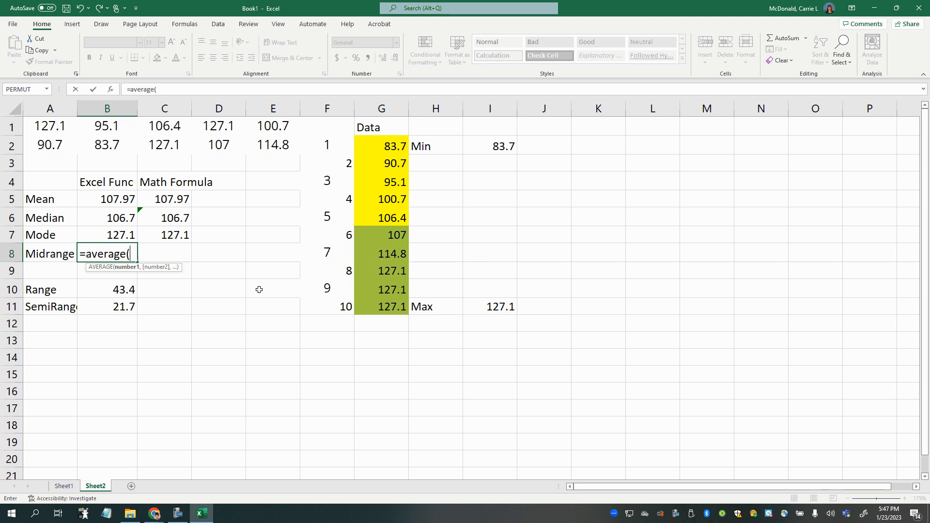
{"action": "left_click", "coordinate": [505, 146]}
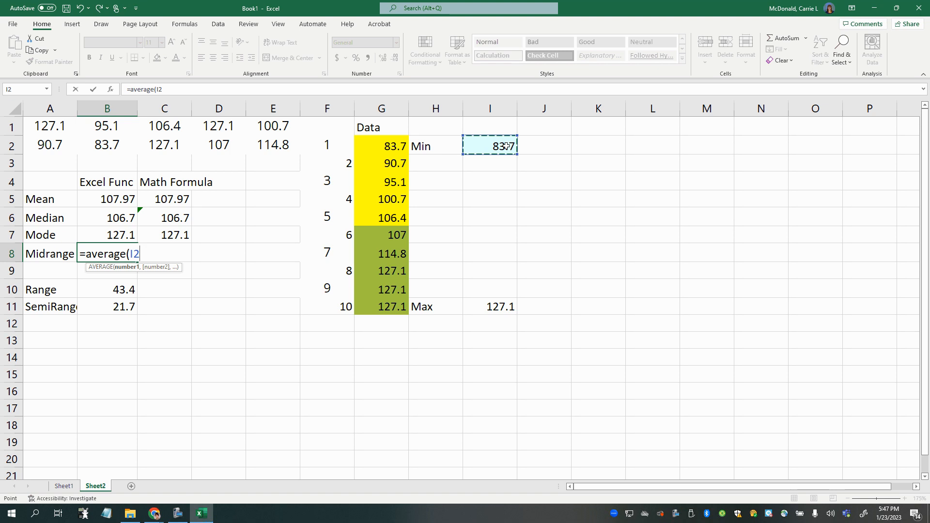
{"action": "type", "text": ","}
{"action": "left_click", "coordinate": [500, 308]}
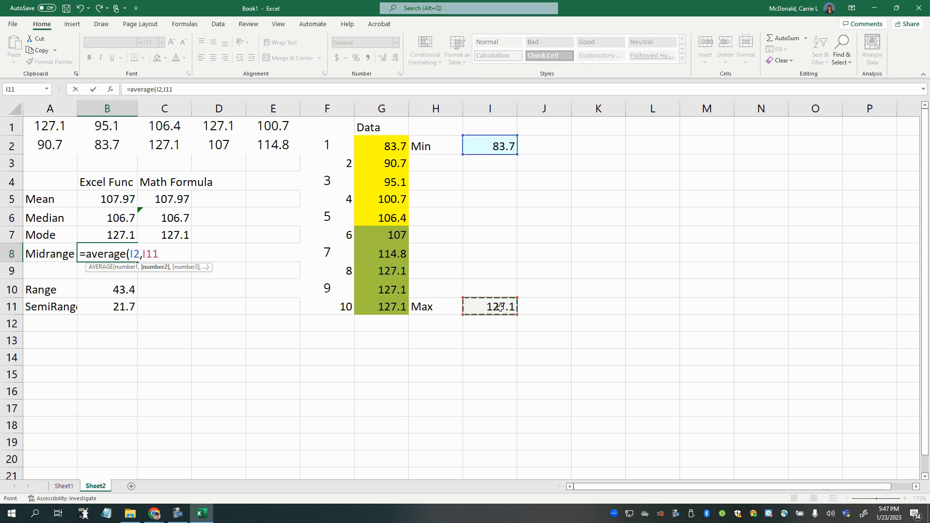
{"action": "type", "text": ")"}
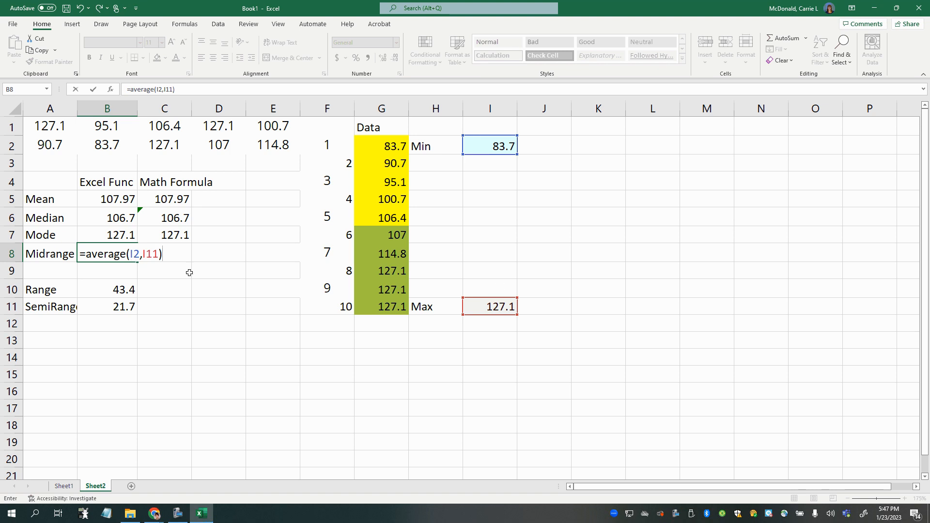
{"action": "left_click", "coordinate": [142, 254]}
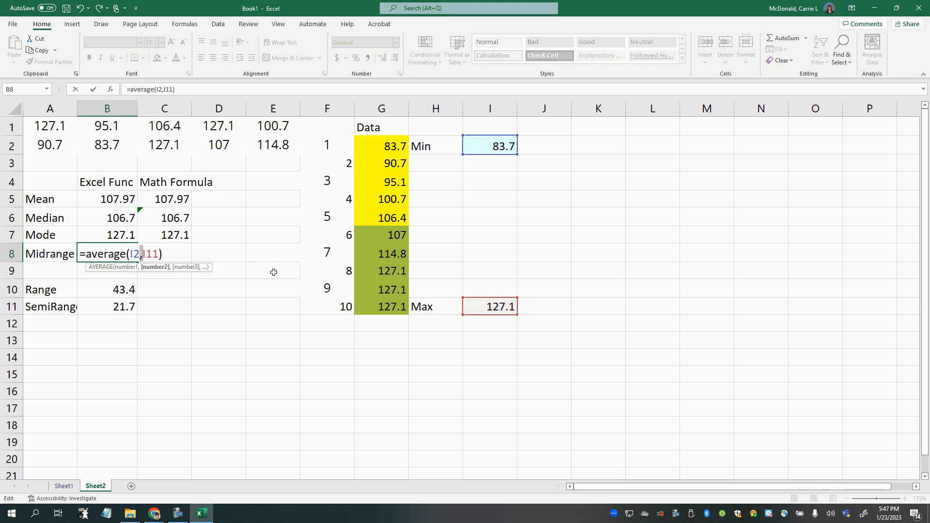
{"action": "key", "text": "Return"}
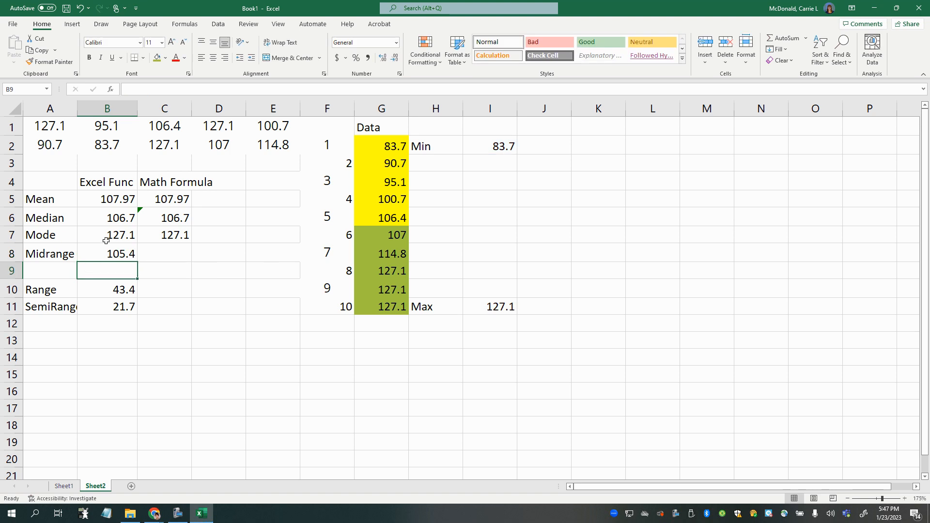
- Calculate the midrange by hand in the Math Formula column, entering =(83.7+127.1)/2 in cell C8
{"action": "left_click", "coordinate": [162, 248]}
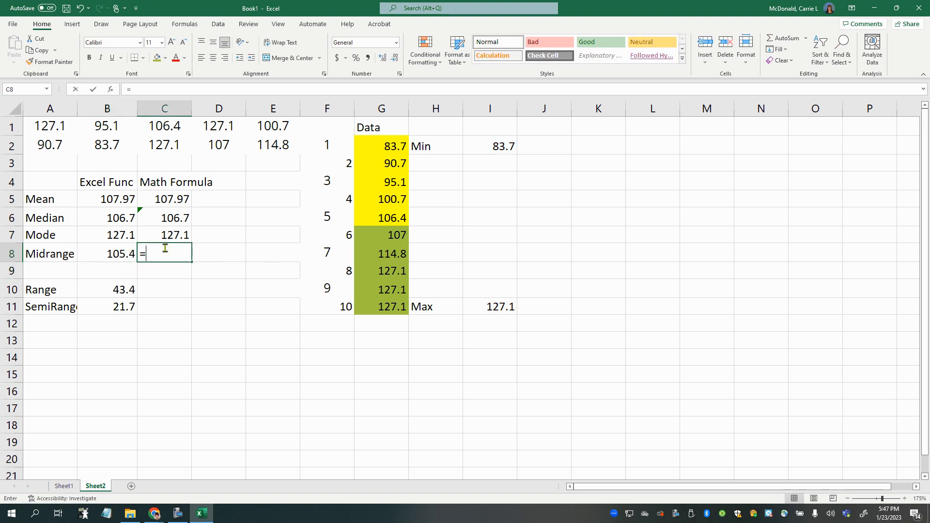
{"action": "type", "text": "=("}
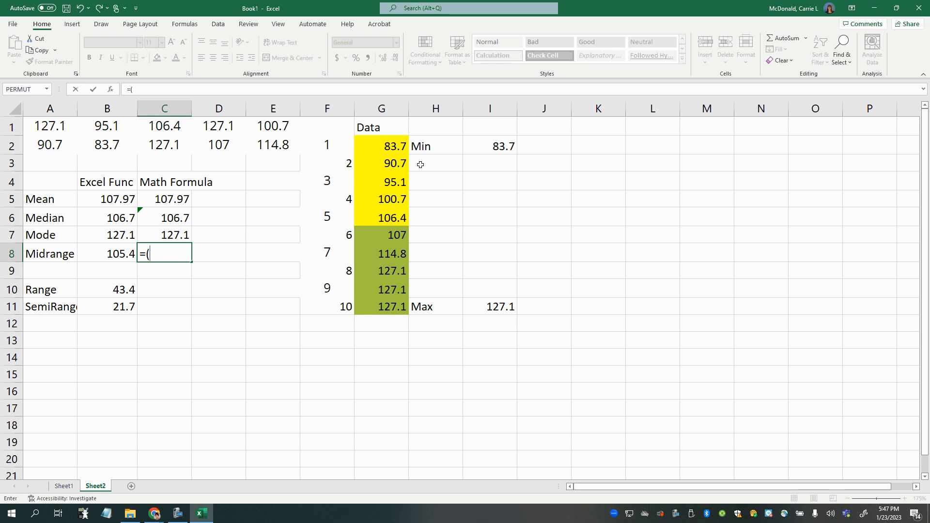
{"action": "type", "text": "83.7+127.1)"}
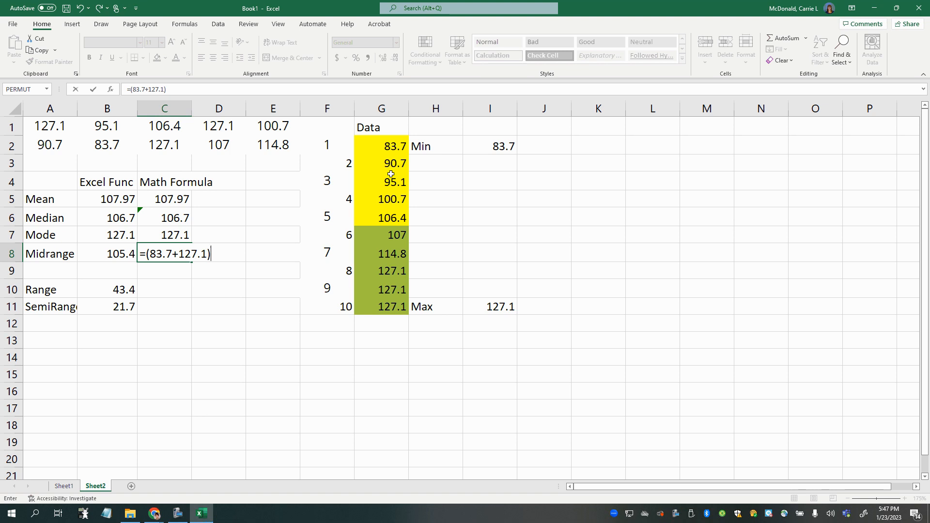
{"action": "type", "text": "/2"}
{"action": "key", "text": "Return"}
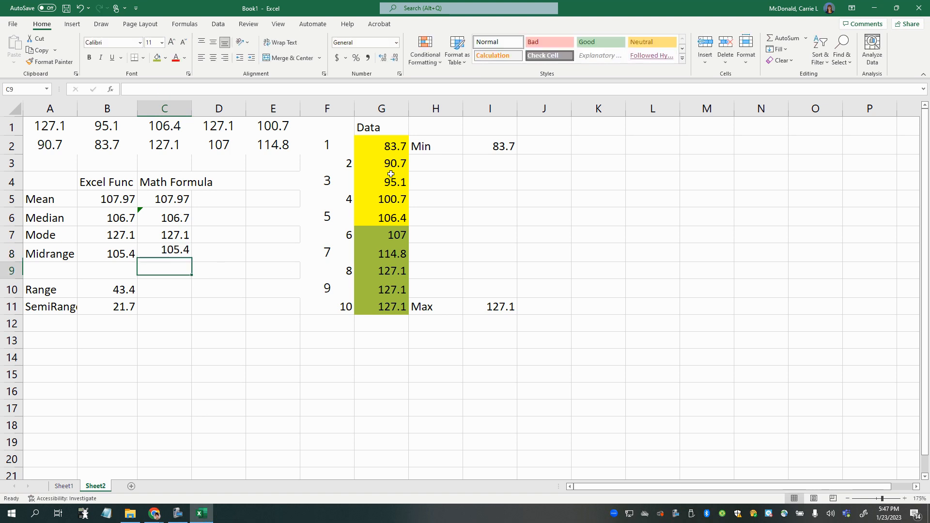
- Compare the Excel Func and Math Formula results in B4:C8 and review the mean, median, mode and midrange formulas in B5:B8
{"action": "left_click", "coordinate": [162, 249]}
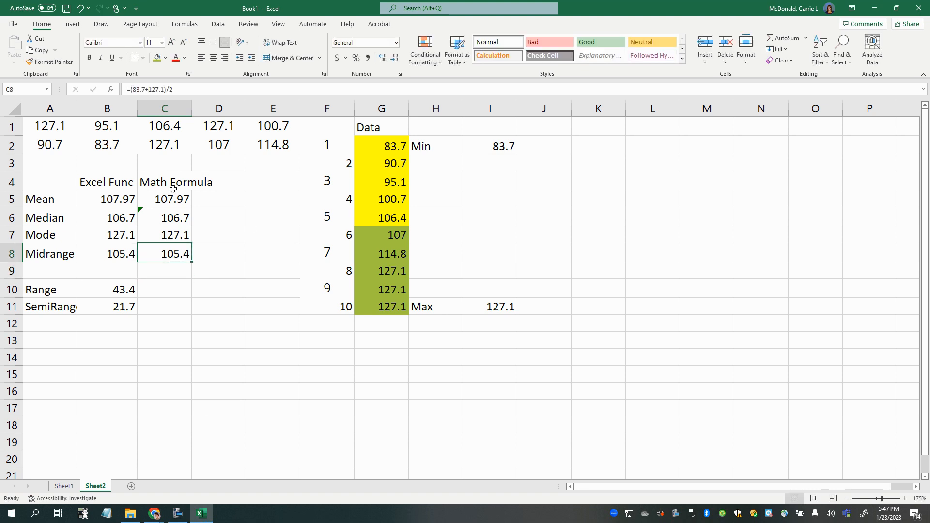
{"action": "left_click", "coordinate": [111, 186]}
{"action": "left_click_drag", "start_coordinate": [111, 185], "coordinate": [111, 245]}
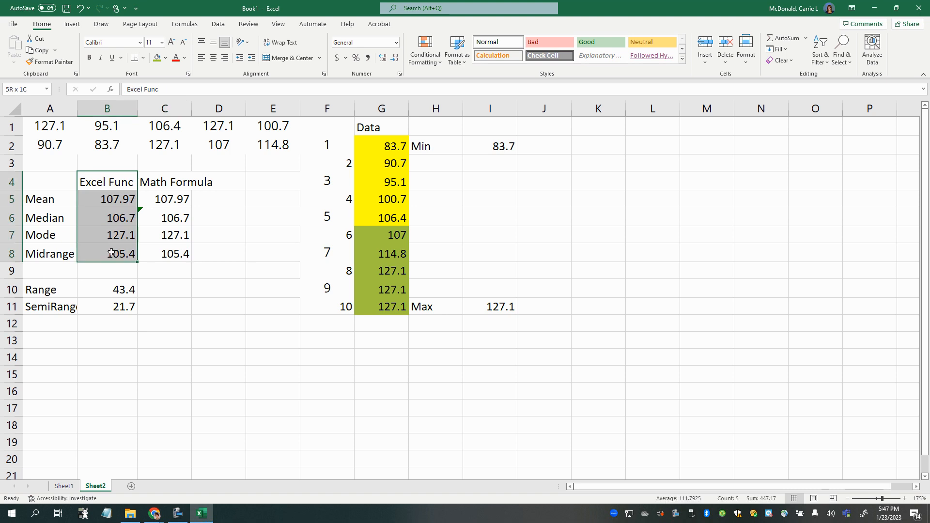
{"action": "left_click_drag", "start_coordinate": [160, 183], "coordinate": [188, 255]}
{"action": "left_click_drag", "start_coordinate": [116, 236], "coordinate": [178, 237]}
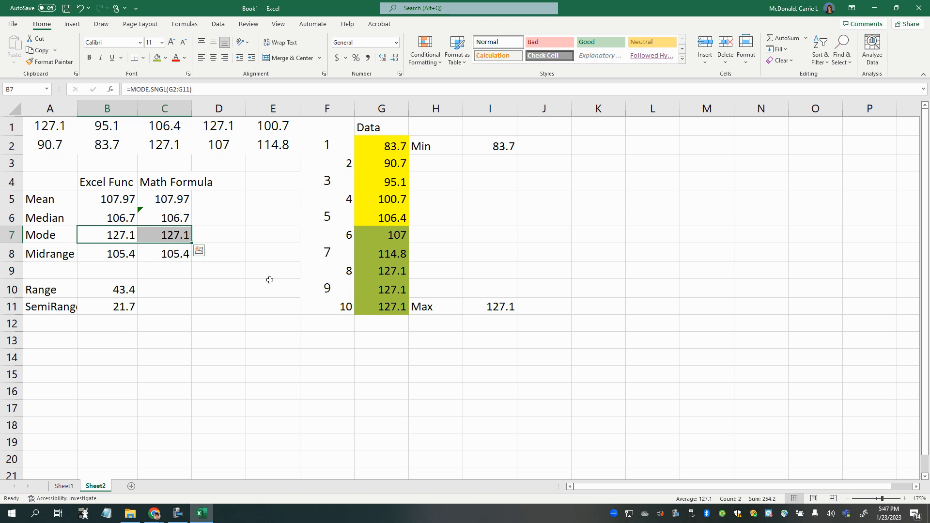
{"action": "left_click", "coordinate": [99, 373]}
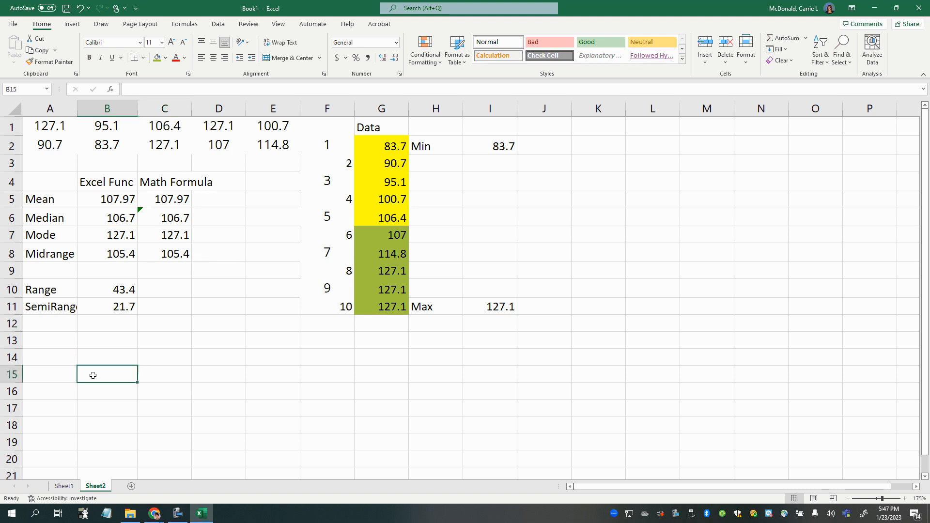
{"action": "left_click", "coordinate": [101, 199]}
{"action": "left_click", "coordinate": [101, 215]}
{"action": "left_click", "coordinate": [105, 237]}
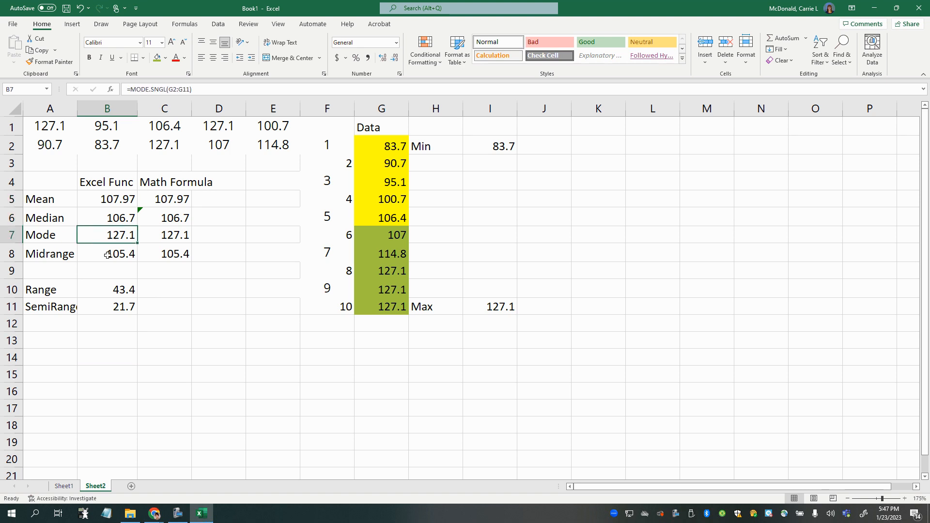
{"action": "left_click", "coordinate": [107, 254]}
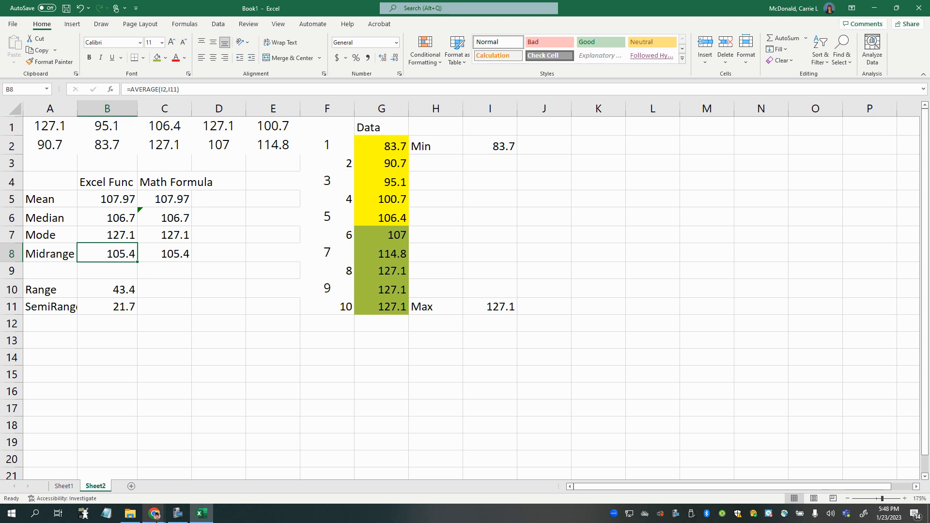
- Add a new worksheet to the workbook and close the Lumen OHM test question window
{"action": "mouse_move", "coordinate": [154, 517]}
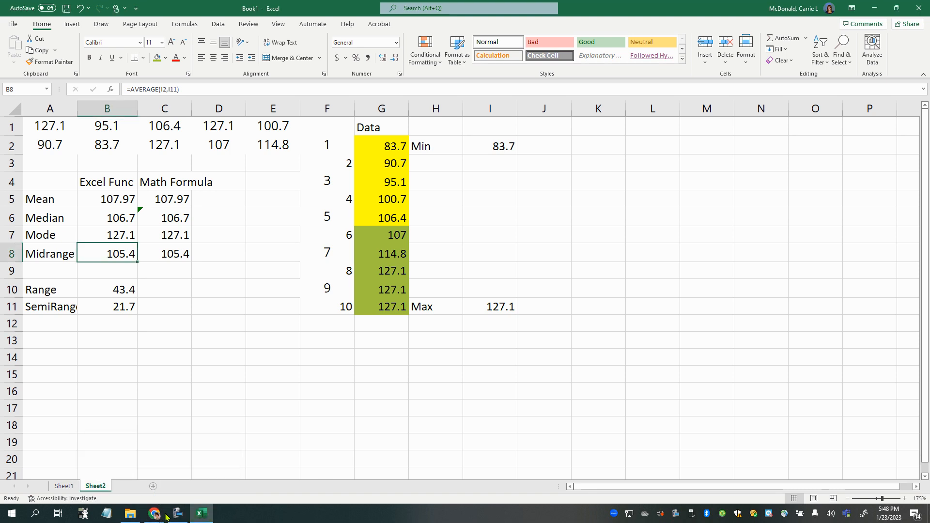
{"action": "left_click", "coordinate": [130, 486]}
{"action": "mouse_move", "coordinate": [154, 517]}
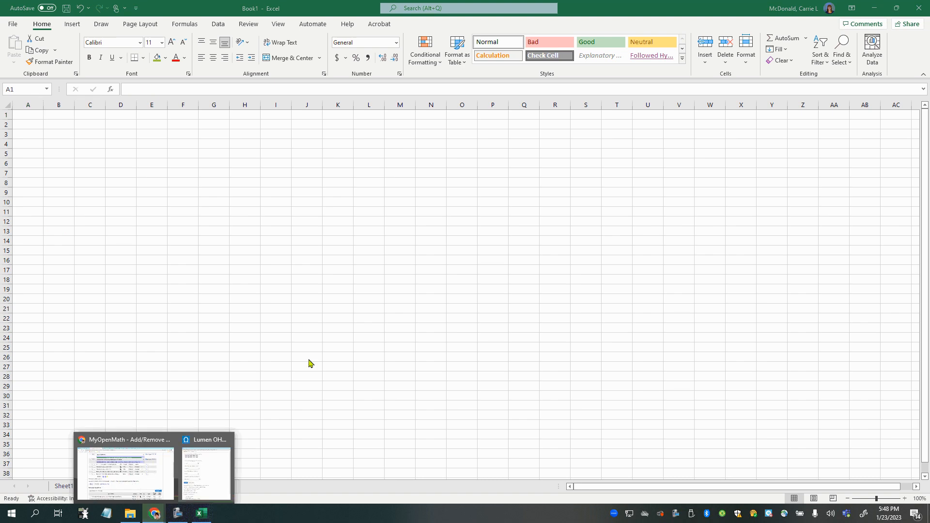
{"action": "left_click", "coordinate": [209, 465]}
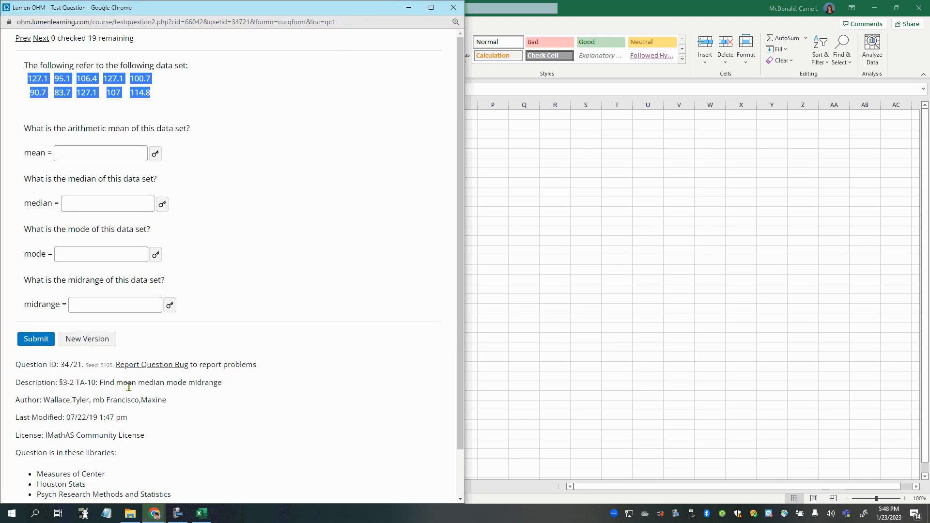
{"action": "left_click", "coordinate": [453, 7]}
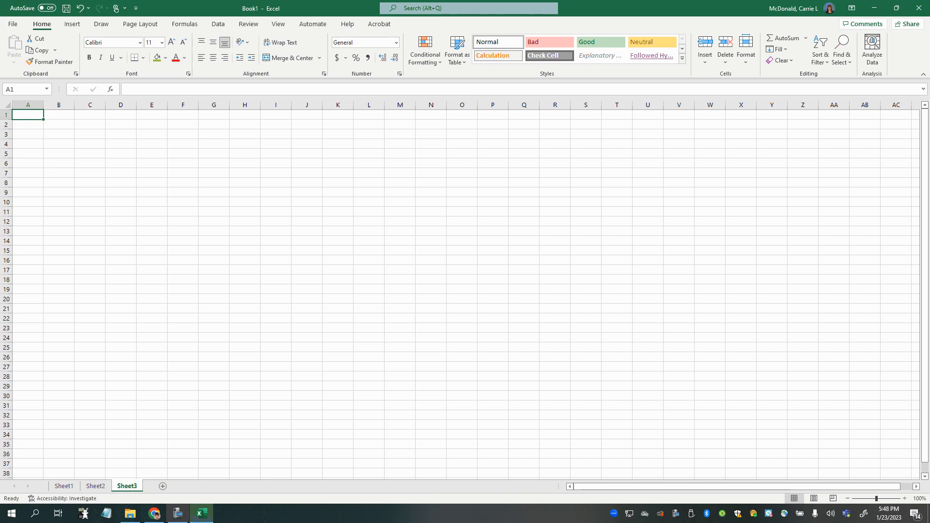
- Switch to the MyOpenMath page in Chrome and preview question Q5, Find mean median mode midrange, in a maximized window
{"action": "left_click", "coordinate": [154, 513]}
{"action": "scroll", "coordinate": [271, 170], "scroll_direction": "up", "scroll_amount": 3}
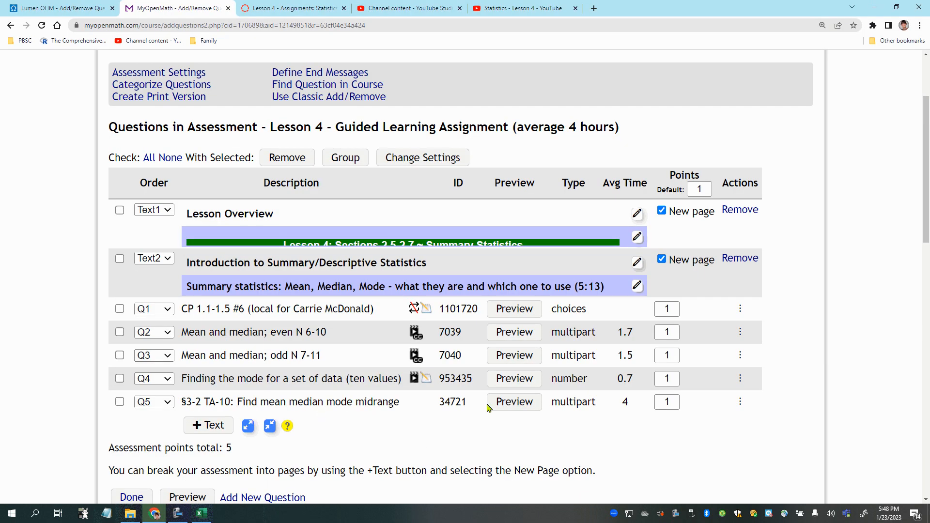
{"action": "left_click", "coordinate": [501, 405]}
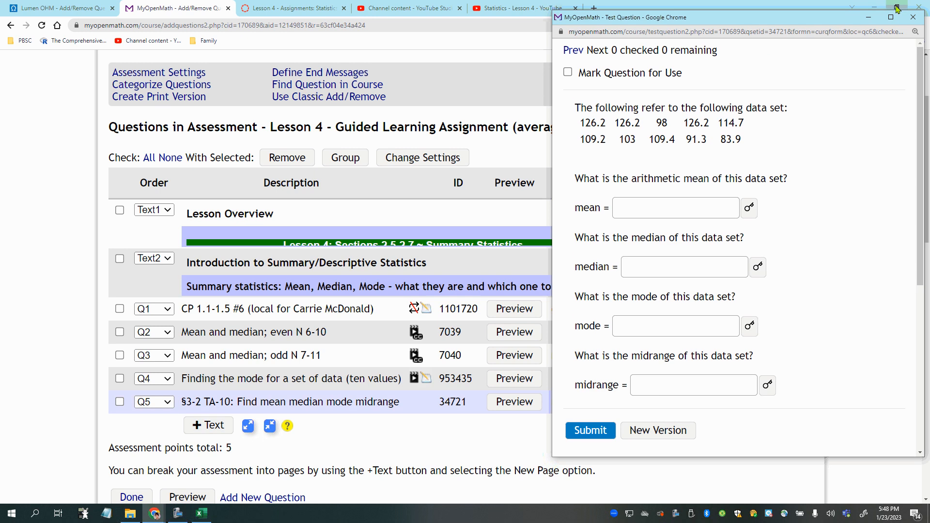
{"action": "left_click", "coordinate": [890, 17]}
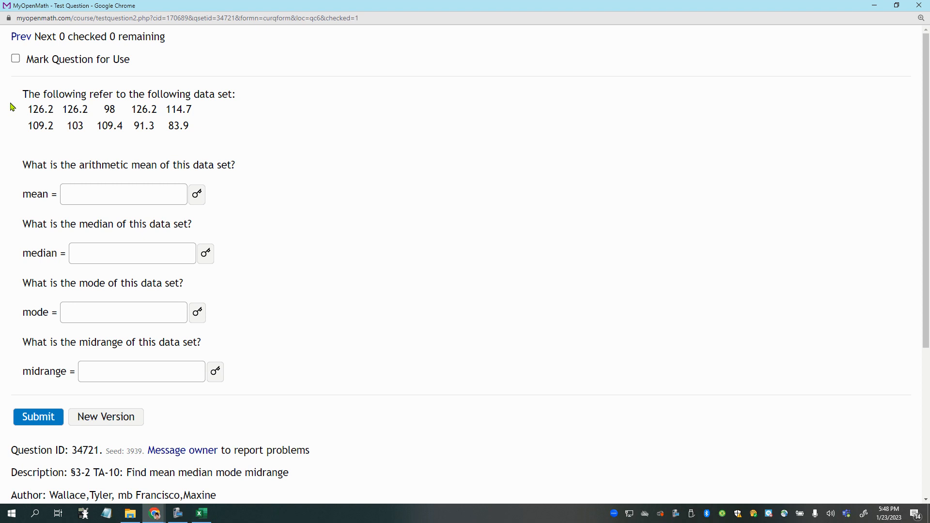
- Copy the question's ten data values, place its window beside Excel, and paste the values into A1:E2 of Sheet3
{"action": "left_click_drag", "start_coordinate": [13, 105], "coordinate": [197, 132]}
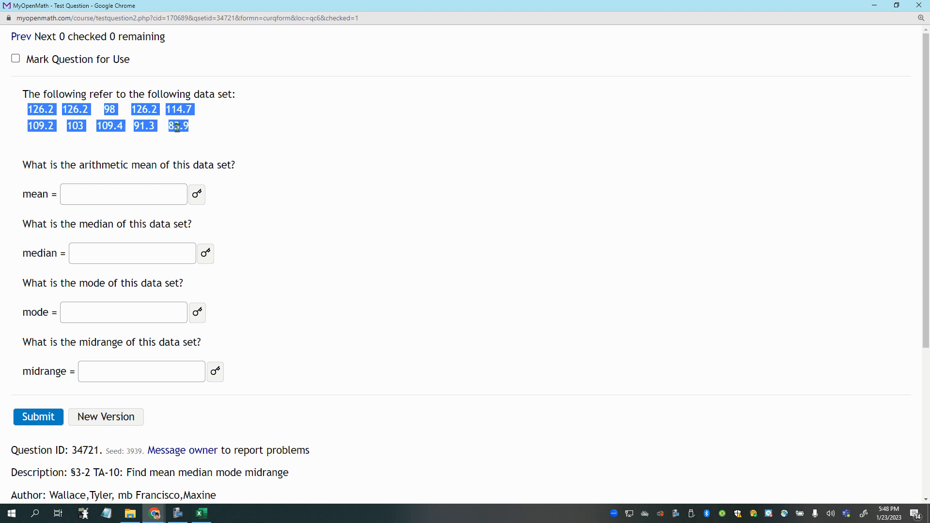
{"action": "right_click", "coordinate": [177, 127]}
{"action": "left_click", "coordinate": [195, 141]}
{"action": "left_click_drag", "start_coordinate": [371, 15], "coordinate": [2, 21]}
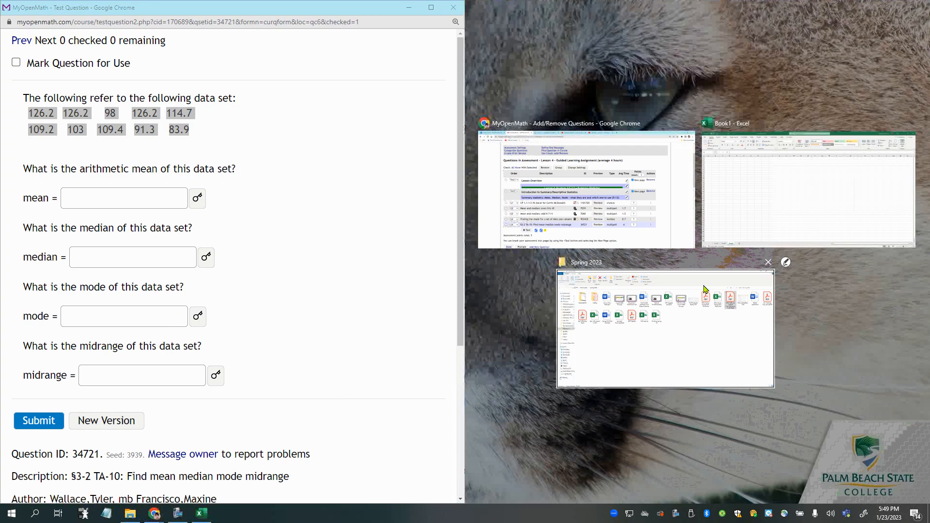
{"action": "left_click", "coordinate": [606, 204]}
{"action": "key", "text": "alt+Tab"}
{"action": "key", "text": "ctrl+v"}
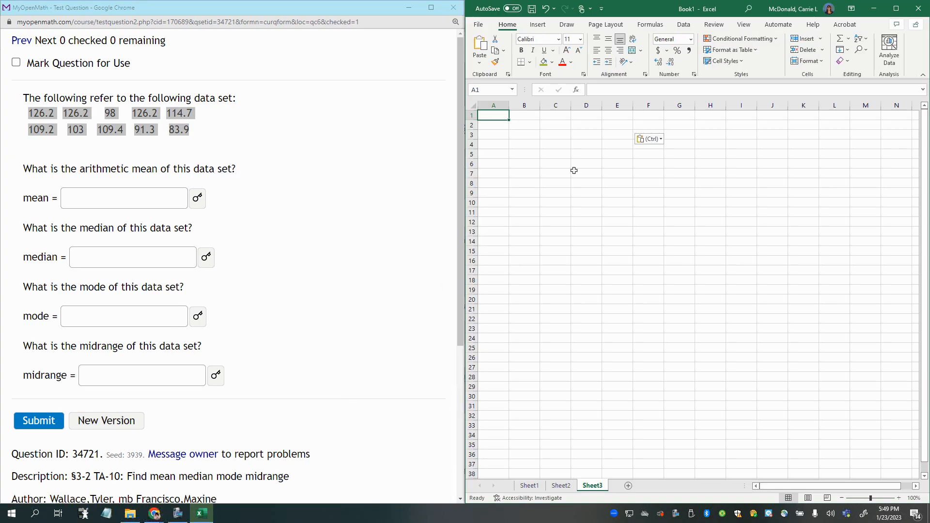
{"action": "scroll", "coordinate": [558, 303], "scroll_direction": "up", "scroll_amount": 3}
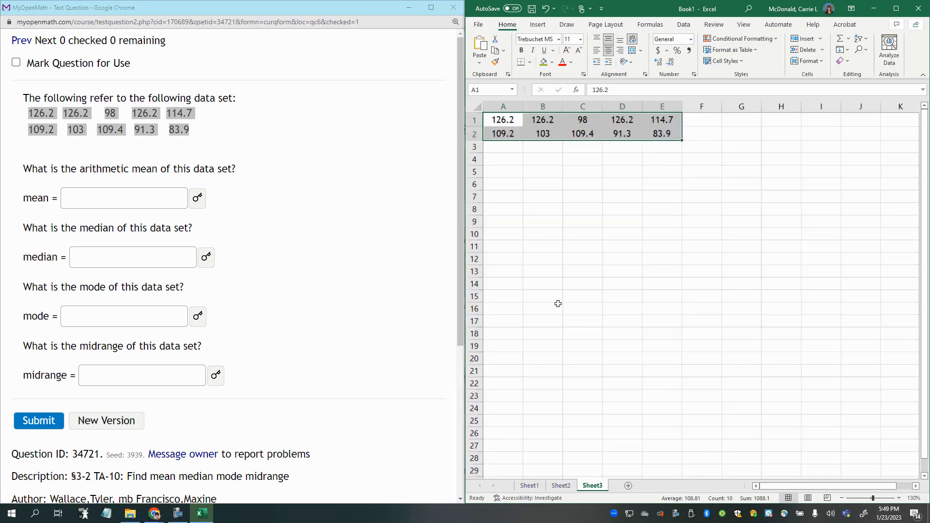
- Label cells A4 to A7 of Sheet3 as Mean, Median, Mode and Midrange
{"action": "left_click", "coordinate": [507, 169]}
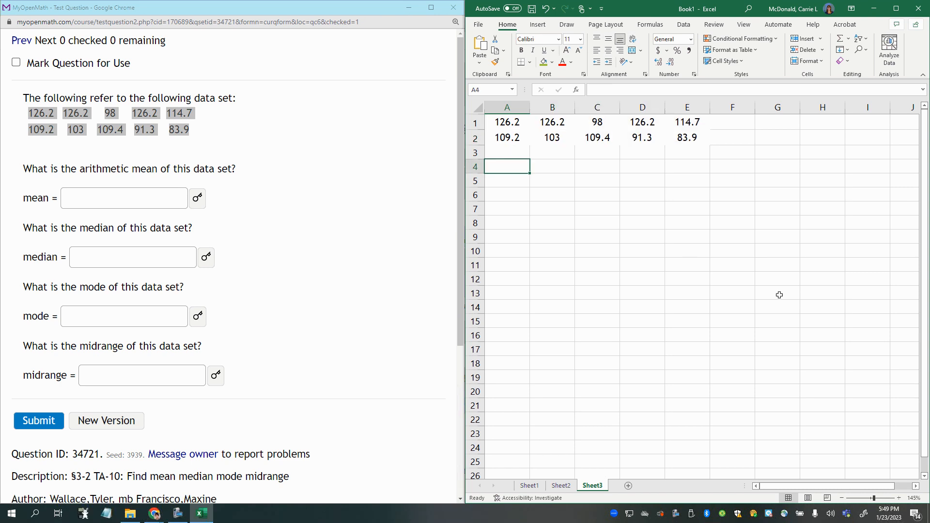
{"action": "type", "text": "Min"}
{"action": "key", "text": "BackSpace"}
{"action": "key", "text": "BackSpace"}
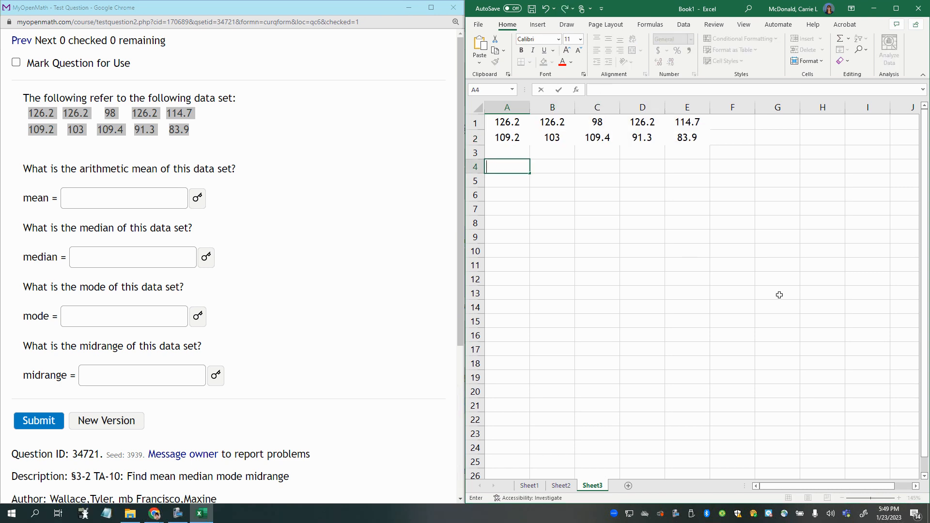
{"action": "type", "text": "Mean"}
{"action": "key", "text": "Return"}
{"action": "type", "text": "Med"}
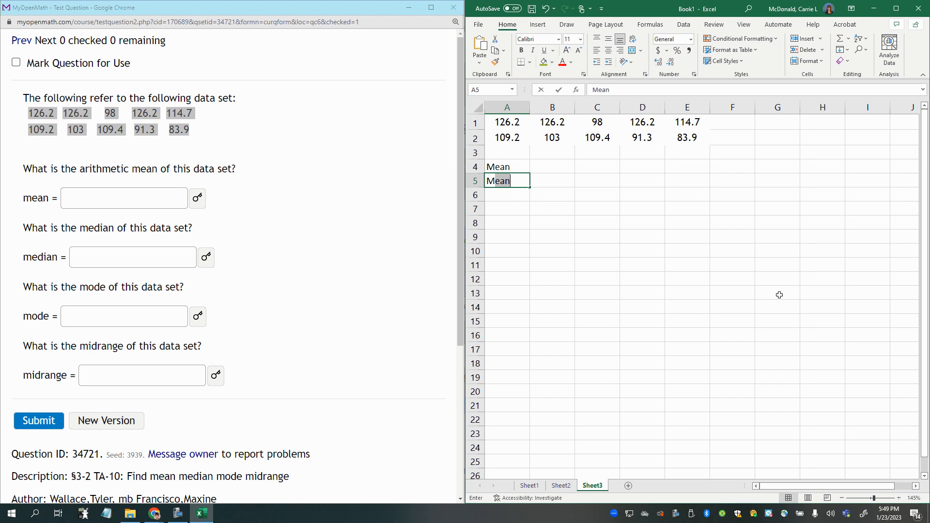
{"action": "type", "text": "ian"}
{"action": "key", "text": "Return"}
{"action": "type", "text": "M"}
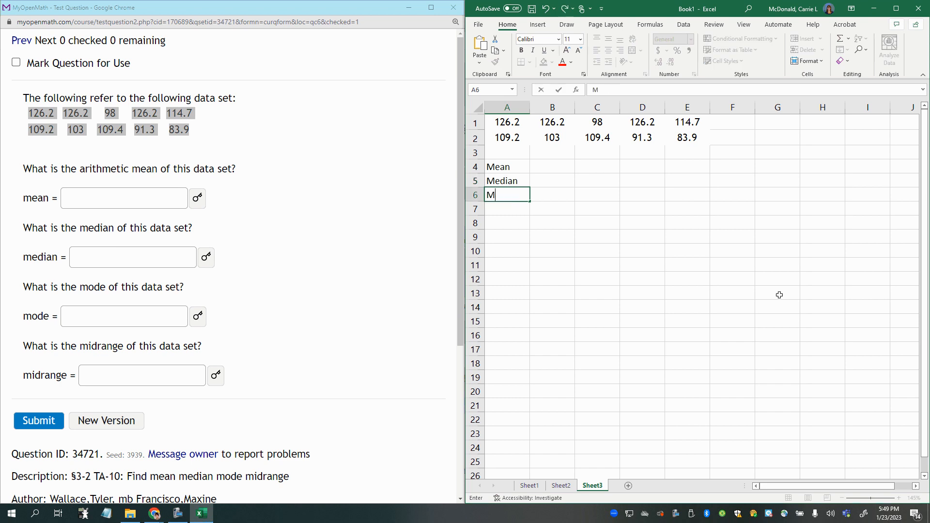
{"action": "type", "text": "ode"}
{"action": "key", "text": "Return"}
{"action": "type", "text": "Midr"}
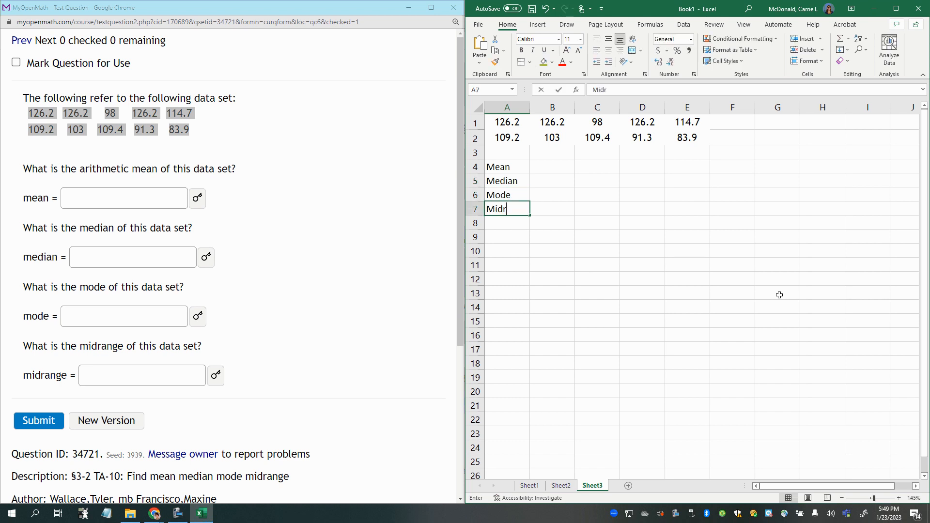
{"action": "type", "text": "ange"}
{"action": "left_click", "coordinate": [704, 278]}
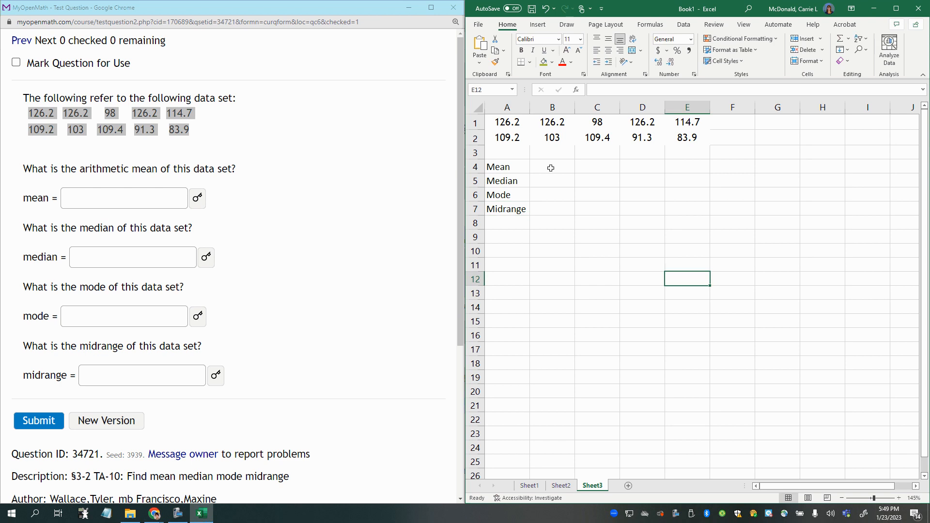
{"action": "left_click", "coordinate": [548, 166]}
{"action": "type", "text": "=av"}
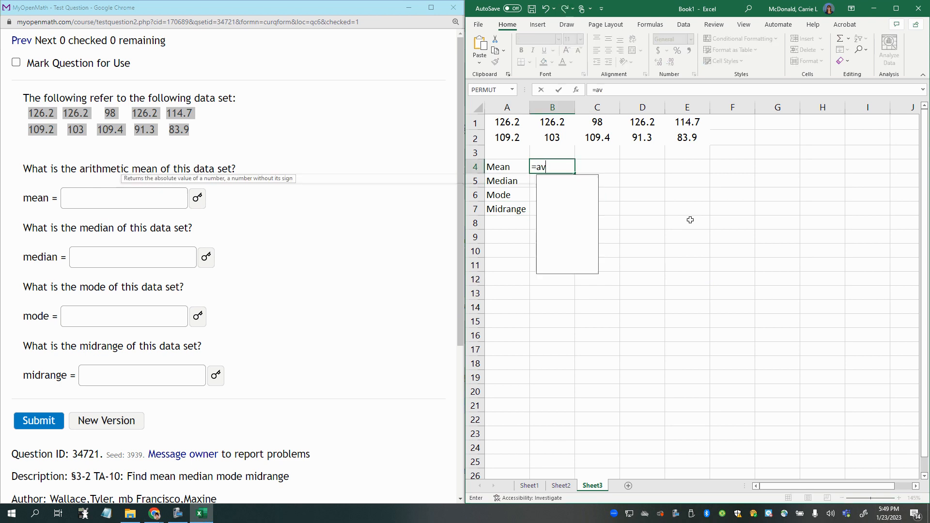
{"action": "type", "text": "erage"}
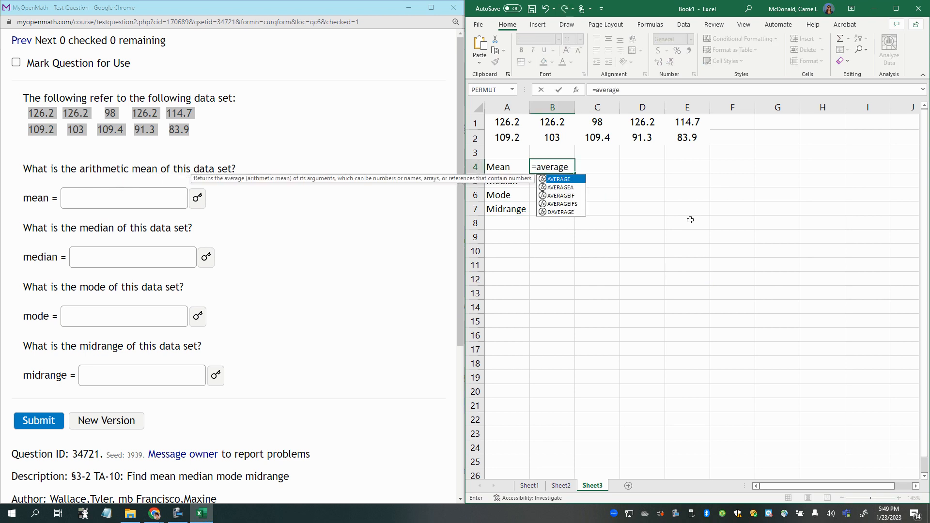
{"action": "type", "text": "("}
{"action": "left_click", "coordinate": [546, 183]}
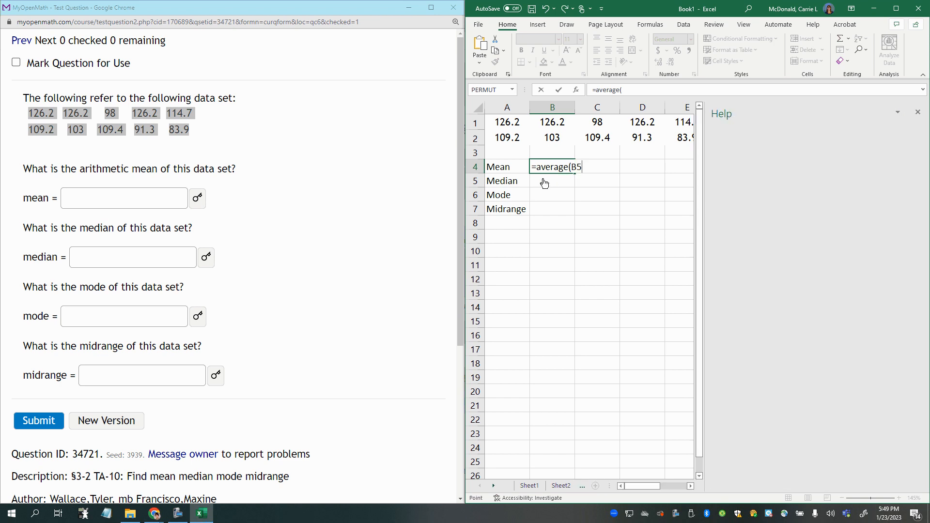
{"action": "left_click", "coordinate": [917, 112]}
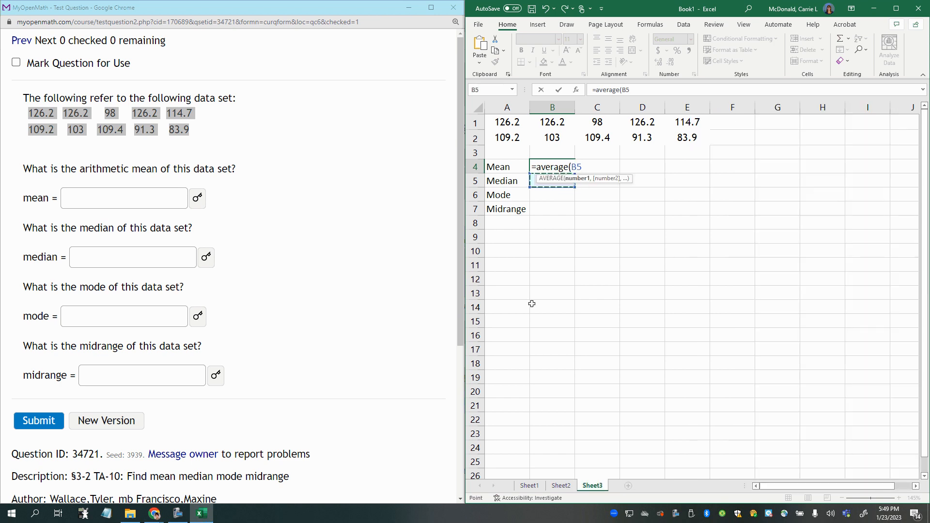
{"action": "left_click", "coordinate": [564, 250]}
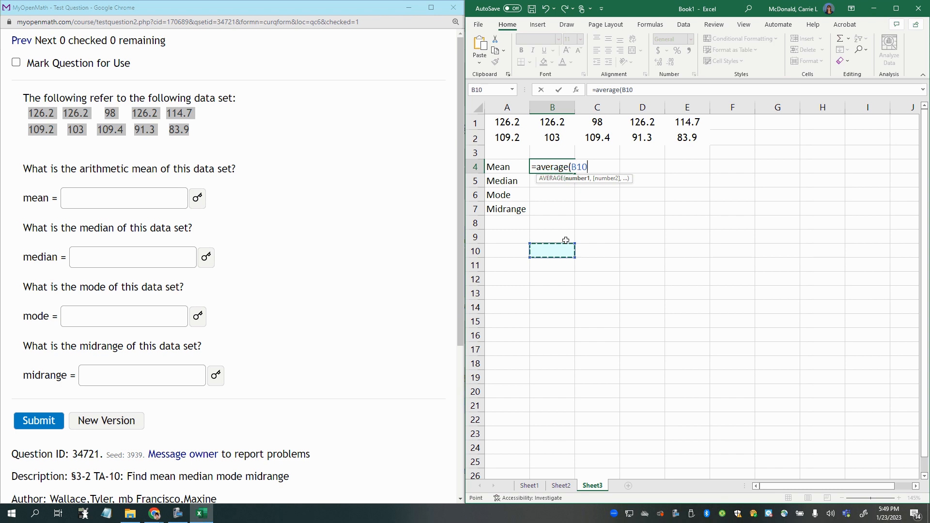
{"action": "key", "text": "BackSpace"}
{"action": "key", "text": "BackSpace"}
{"action": "key", "text": "BackSpace"}
{"action": "key", "text": "BackSpace"}
{"action": "key", "text": "BackSpace"}
{"action": "key", "text": "BackSpace"}
{"action": "key", "text": "BackSpace"}
{"action": "key", "text": "BackSpace"}
{"action": "key", "text": "BackSpace"}
{"action": "key", "text": "BackSpace"}
{"action": "key", "text": "BackSpace"}
{"action": "key", "text": "BackSpace"}
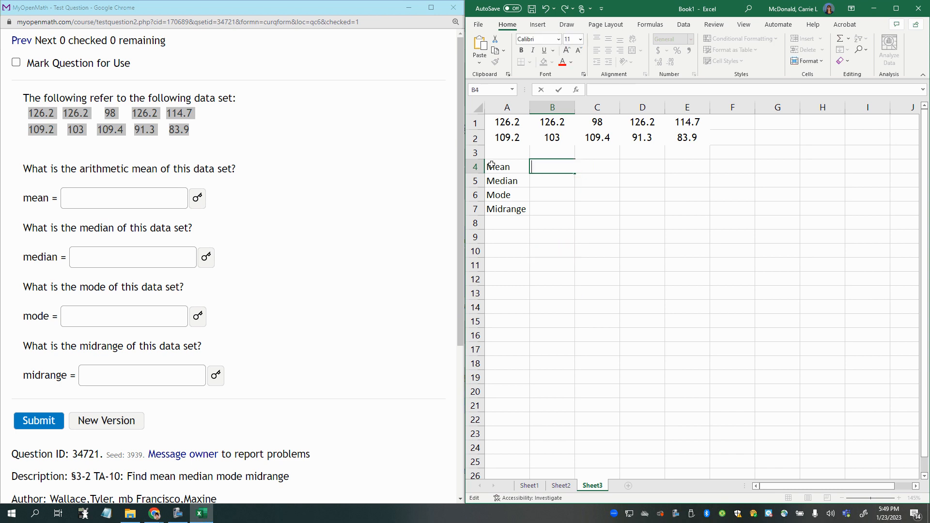
{"action": "key", "text": "Return"}
- Examine the recently used functions in the Insert Function dialog for AVERAGE and leave without inserting one
{"action": "key", "text": "Up"}
{"action": "type", "text": "="}
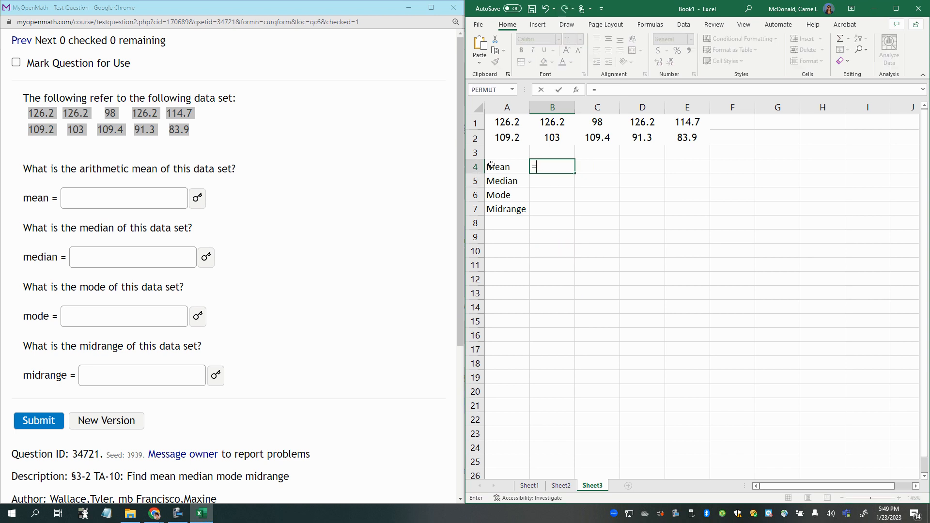
{"action": "type", "text": "av"}
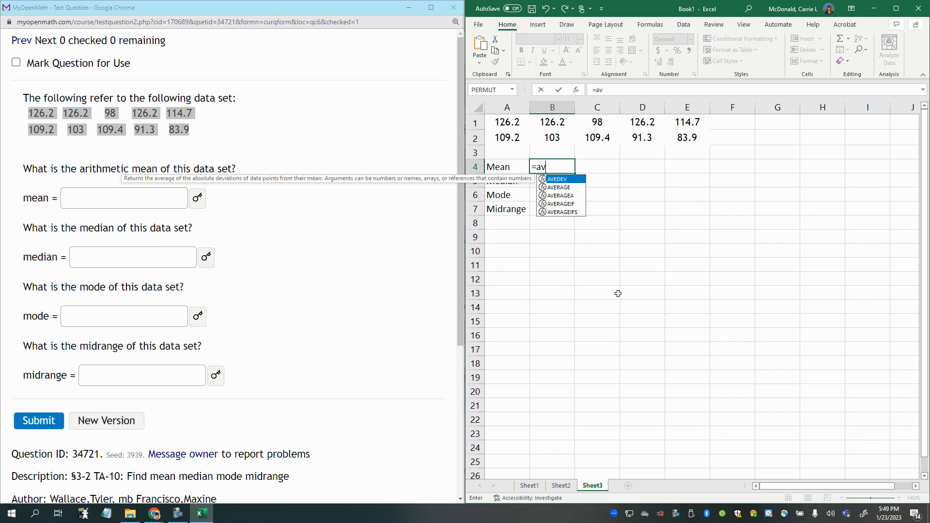
{"action": "type", "text": "er"}
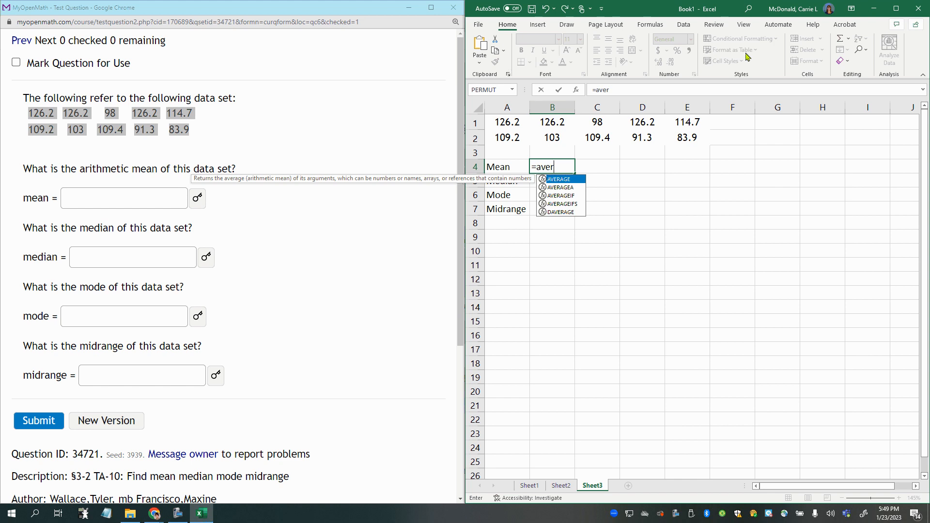
{"action": "left_click", "coordinate": [662, 28]}
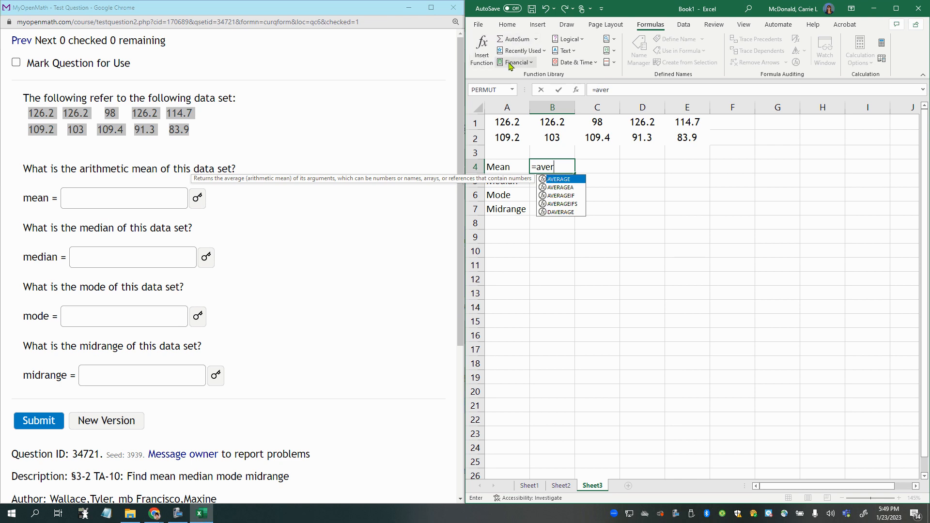
{"action": "left_click", "coordinate": [481, 51]}
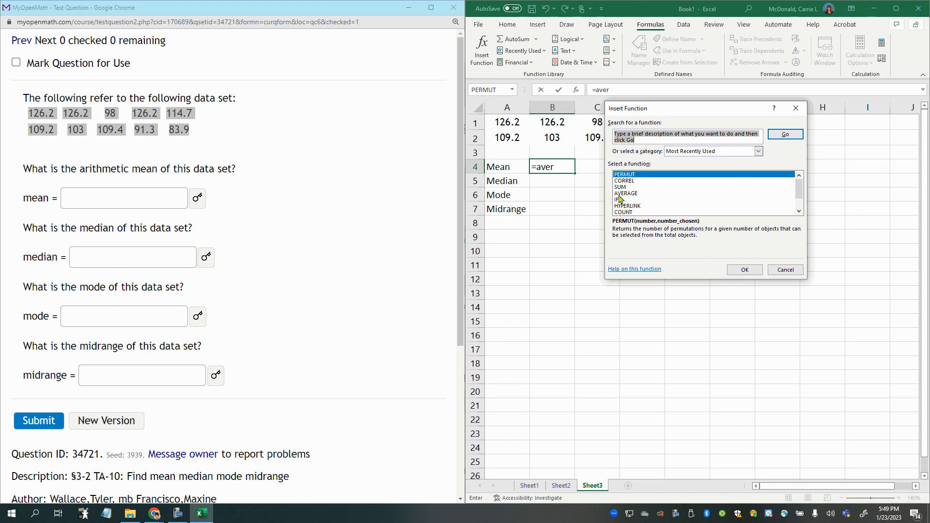
{"action": "left_click", "coordinate": [781, 275]}
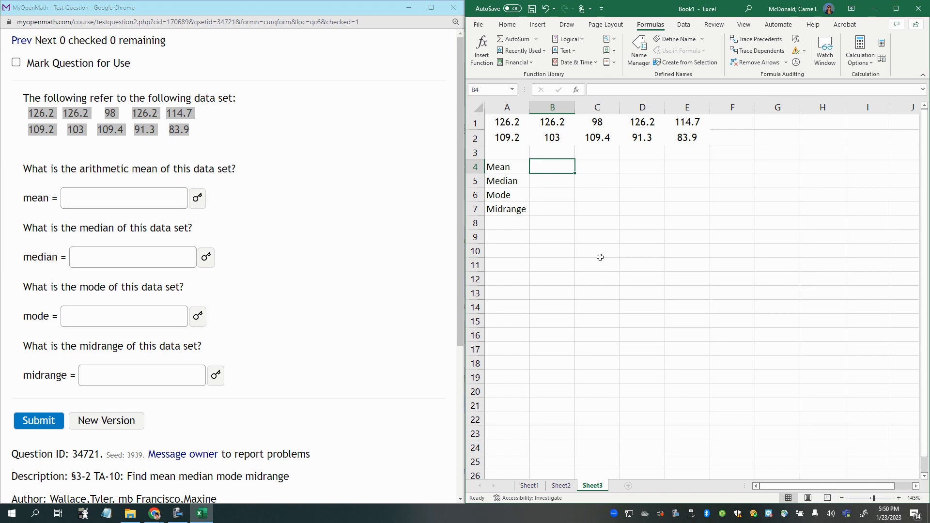
{"action": "left_click", "coordinate": [590, 239]}
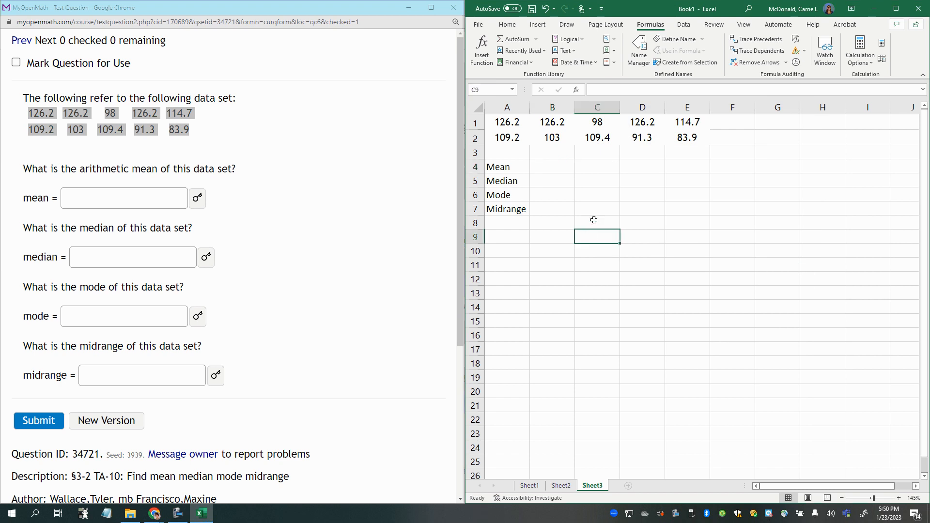
- Start a formula in cell B4 for the arithmetic mean, using the built-in AVERAGE function
{"action": "left_click", "coordinate": [550, 166]}
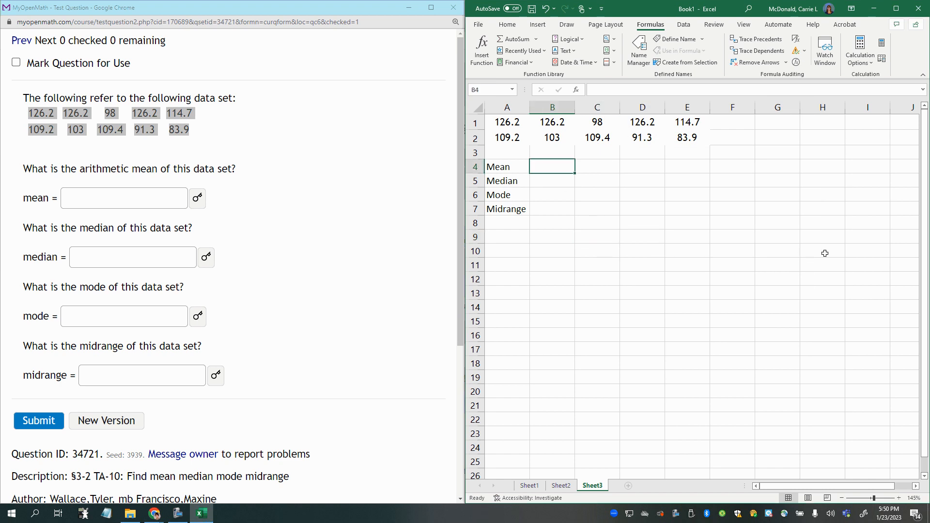
{"action": "type", "text": "="}
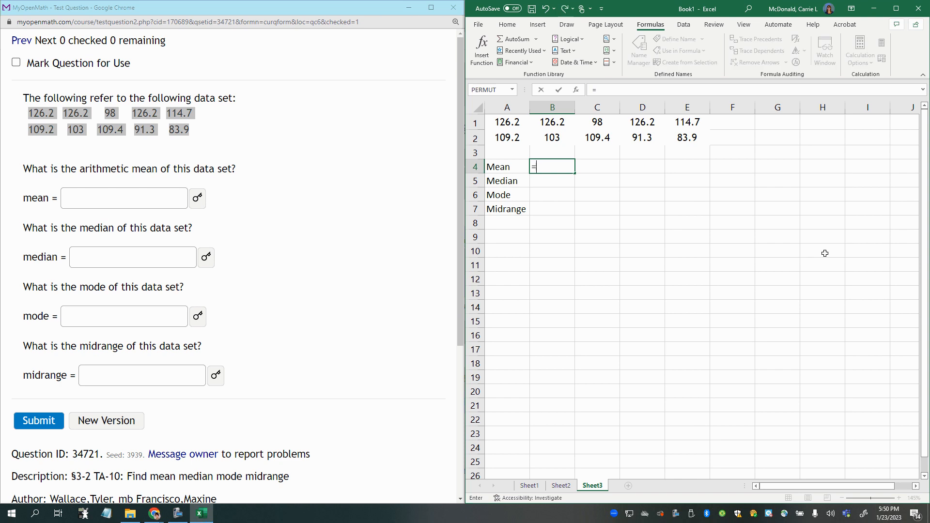
{"action": "type", "text": "mean"}
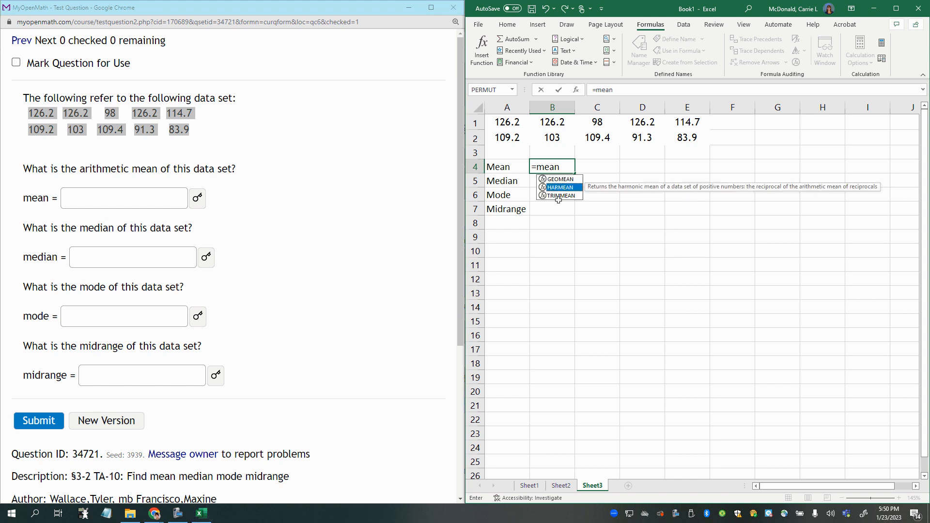
{"action": "double_click", "coordinate": [548, 166]}
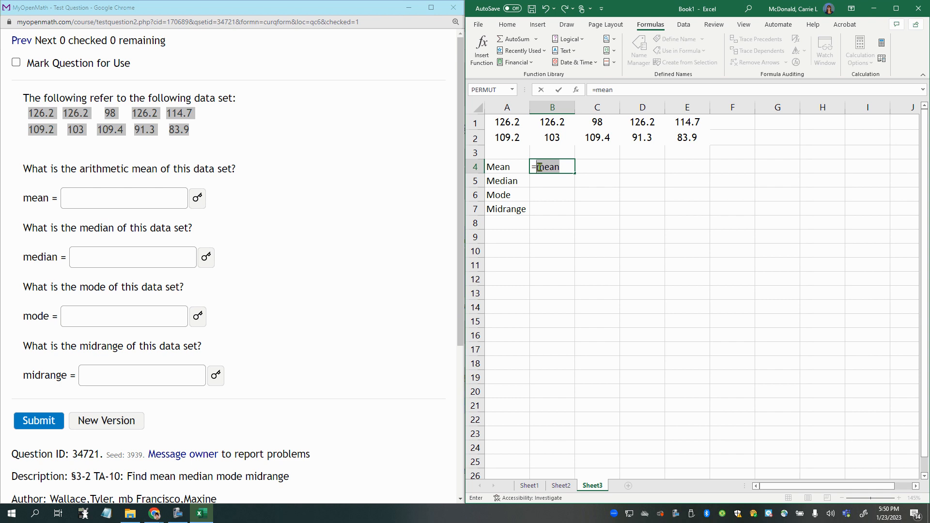
{"action": "type", "text": "average"}
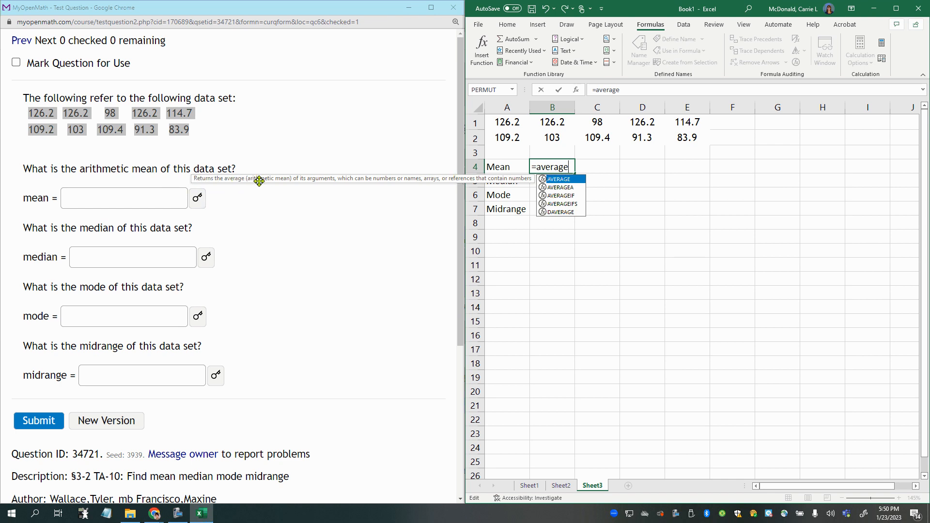
{"action": "left_click_drag", "start_coordinate": [79, 168], "coordinate": [157, 169]}
{"action": "left_click", "coordinate": [550, 167]}
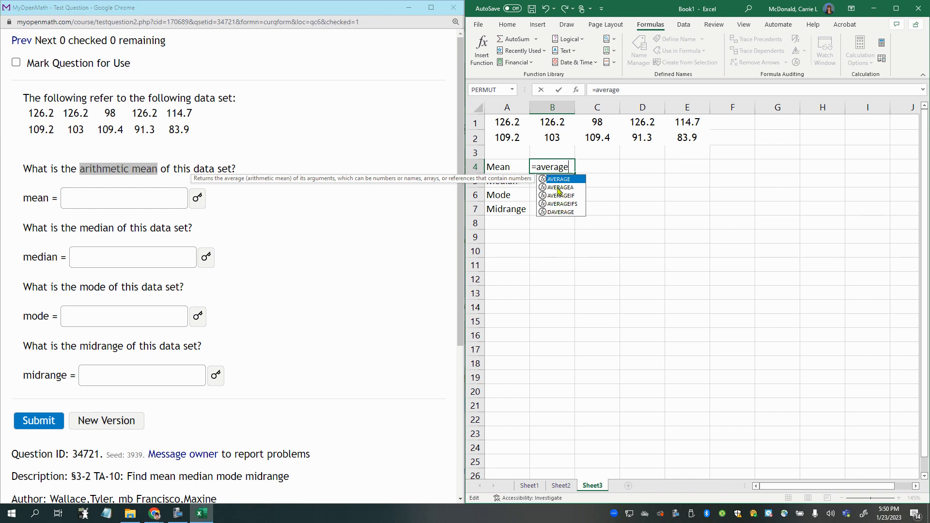
{"action": "key", "text": "Tab"}
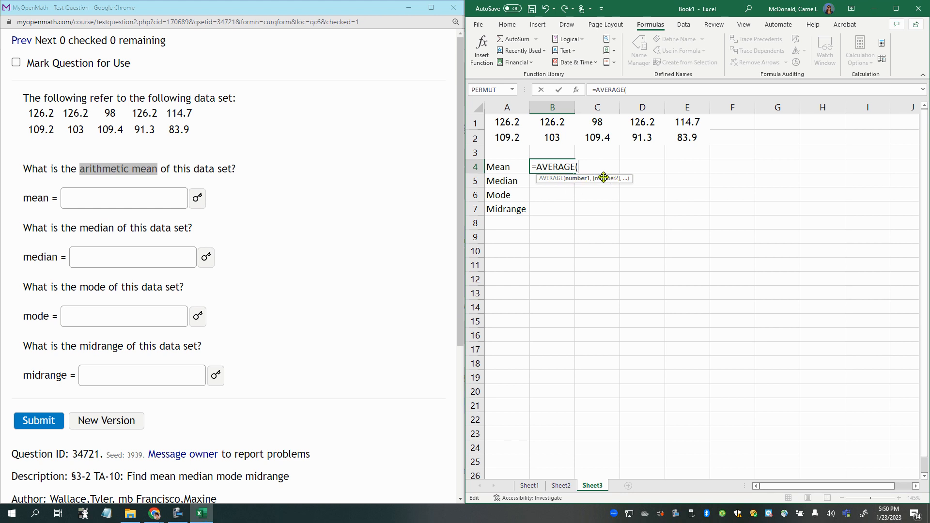
- Try to add the data cells to B4's AVERAGE formula one at a time, starting with A1 and B1
{"action": "left_click", "coordinate": [503, 123]}
{"action": "type", "text": ","}
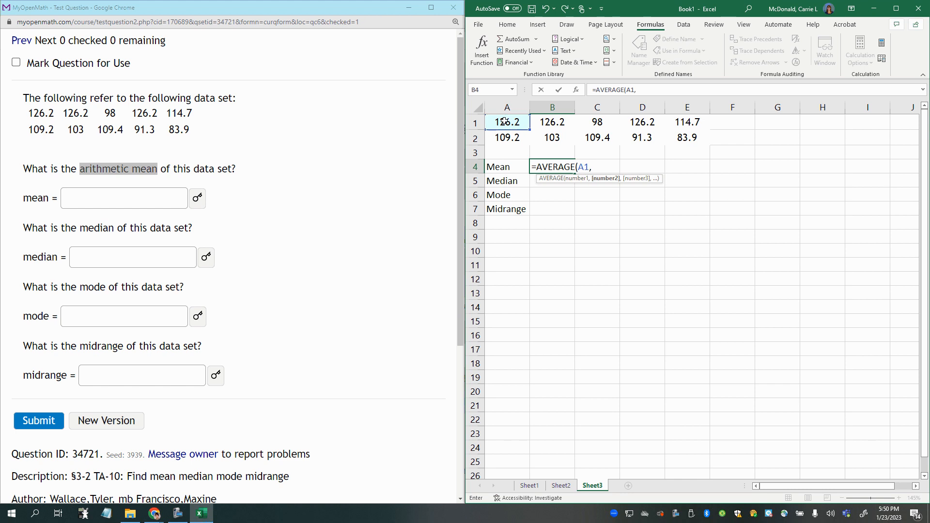
{"action": "left_click", "coordinate": [548, 126]}
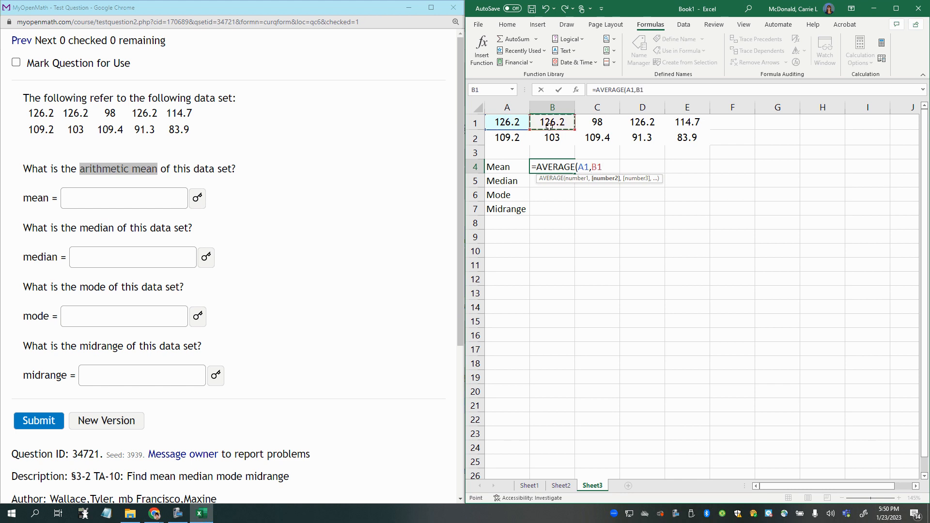
{"action": "key", "text": "BackSpace"}
{"action": "key", "text": "BackSpace"}
{"action": "key", "text": "BackSpace"}
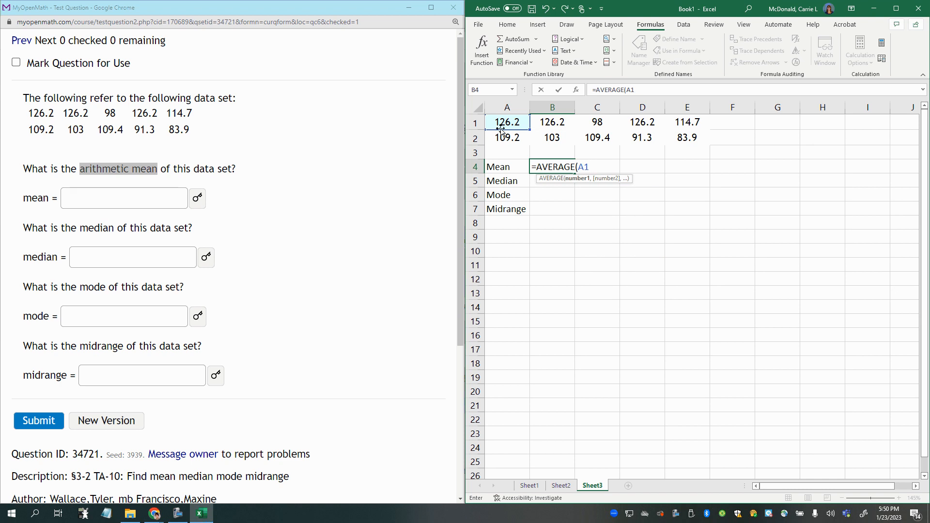
{"action": "left_click_drag", "start_coordinate": [499, 124], "coordinate": [690, 139]}
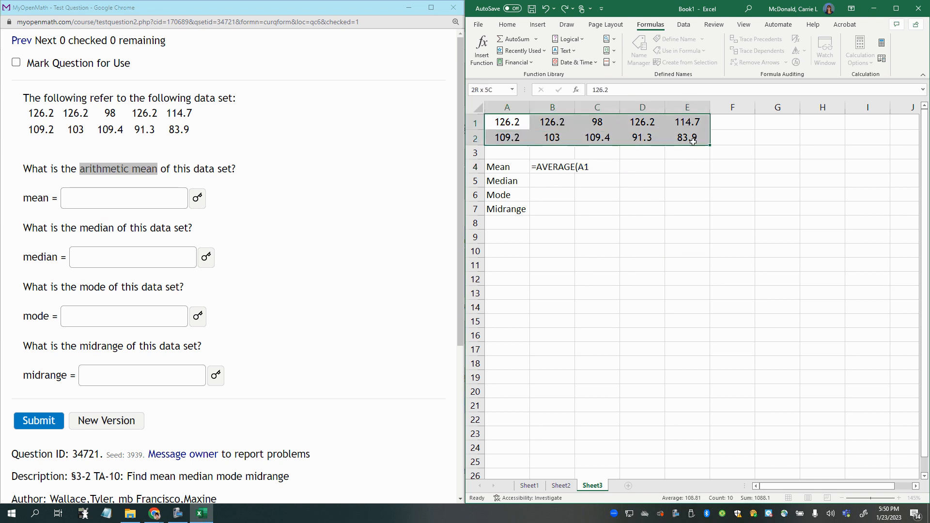
{"action": "left_click", "coordinate": [561, 167]}
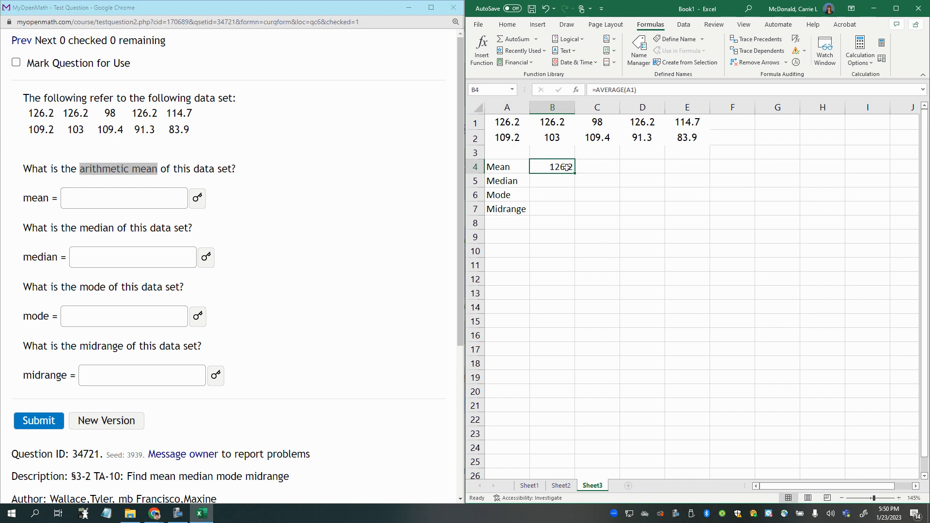
- Set the argument of the AVERAGE formula in B4 to the data range A1:E2
{"action": "left_click", "coordinate": [635, 91]}
{"action": "left_click_drag", "start_coordinate": [635, 91], "coordinate": [627, 91]}
{"action": "key", "text": "BackSpace"}
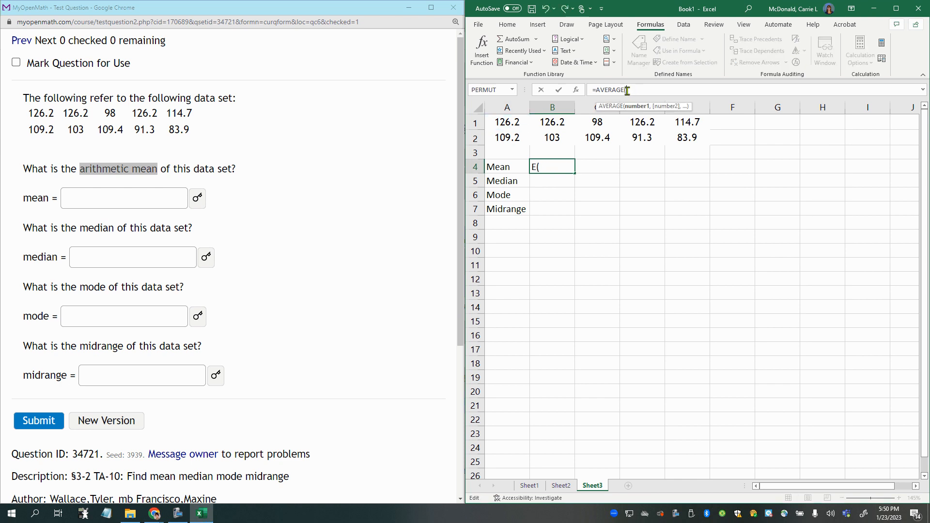
{"action": "left_click_drag", "start_coordinate": [501, 123], "coordinate": [679, 137]}
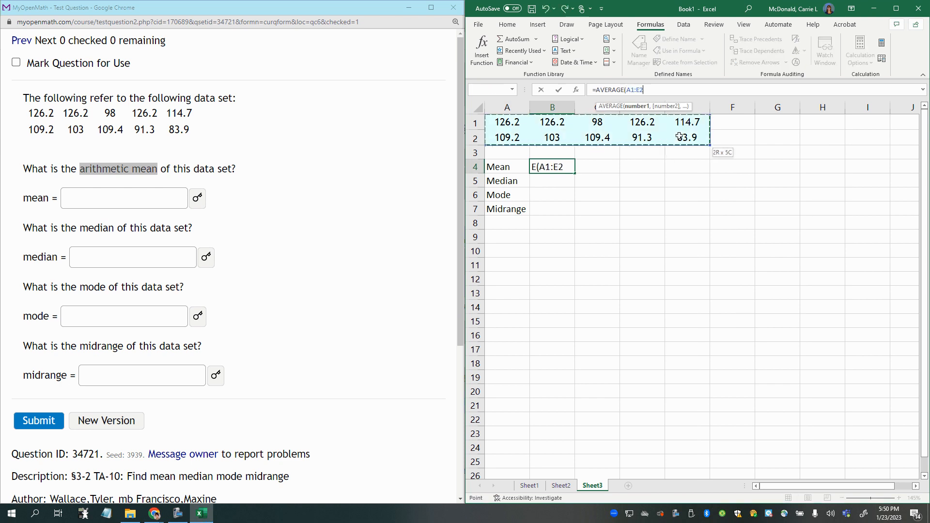
{"action": "key", "text": "Return"}
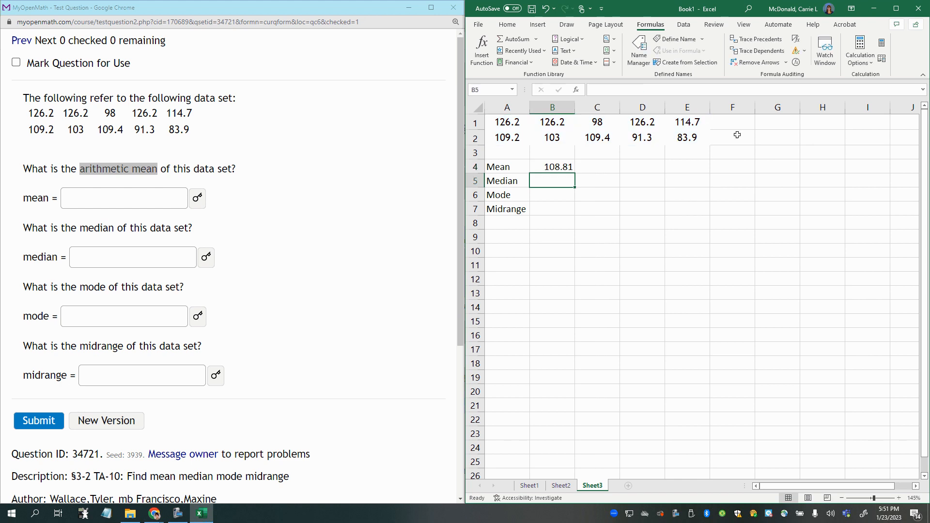
{"action": "key", "text": "Up"}
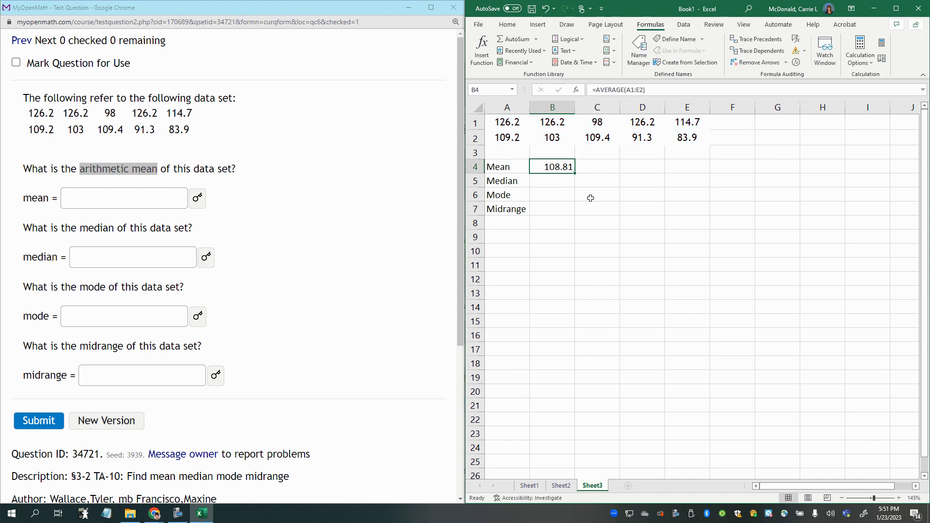
- Calculate the median of the data range A1:E2 in cell B5 with the MEDIAN function
{"action": "left_click", "coordinate": [542, 182]}
{"action": "type", "text": "="}
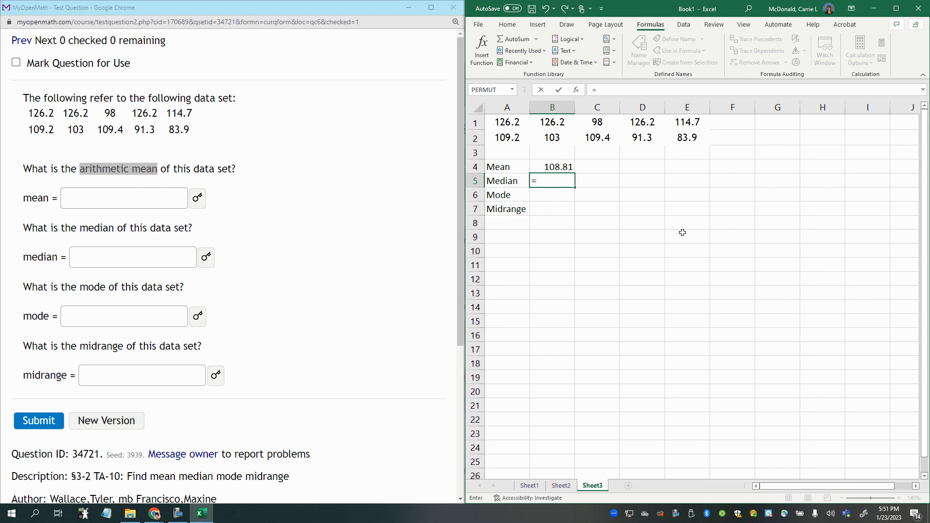
{"action": "type", "text": "median"}
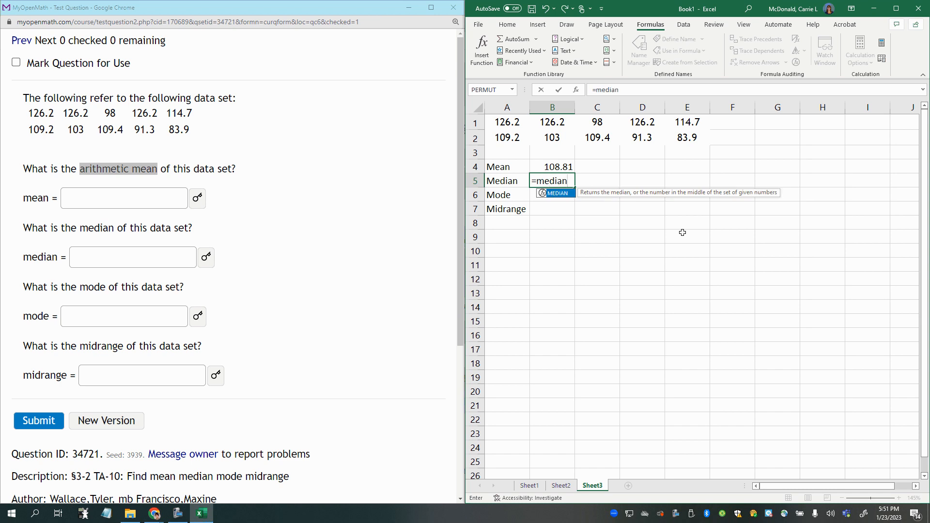
{"action": "type", "text": "("}
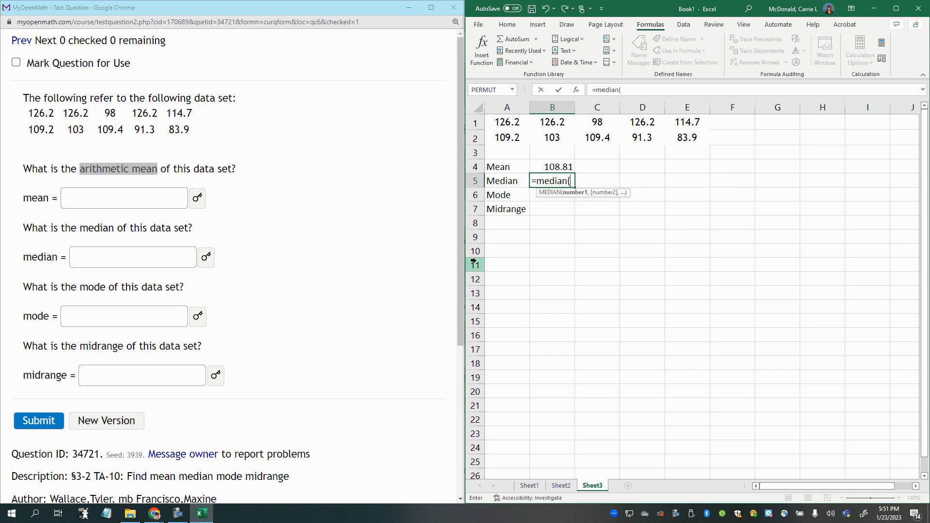
{"action": "left_click_drag", "start_coordinate": [503, 121], "coordinate": [679, 137]}
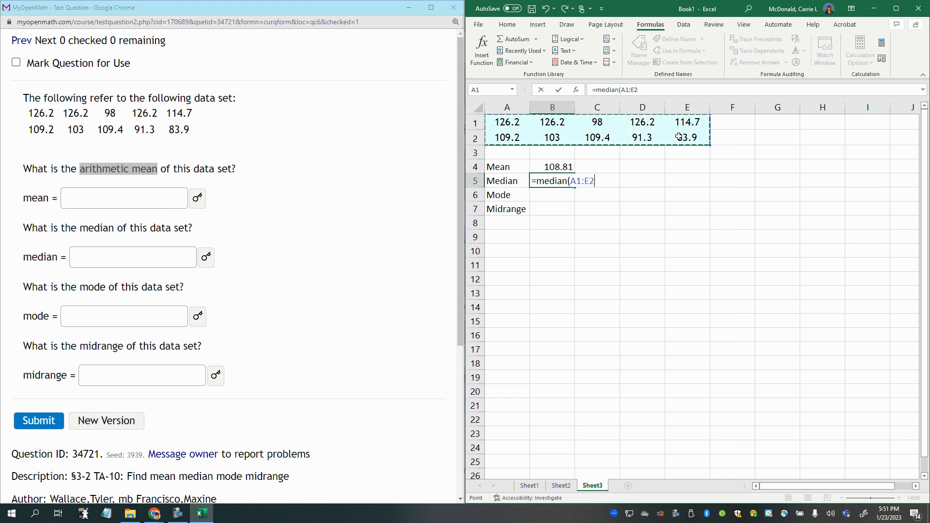
{"action": "key", "text": "Return"}
- Calculate the mode of A1:E2 in cell B6 with MODE.SNGL and check its occurrences in row 1
{"action": "type", "text": "=mode"}
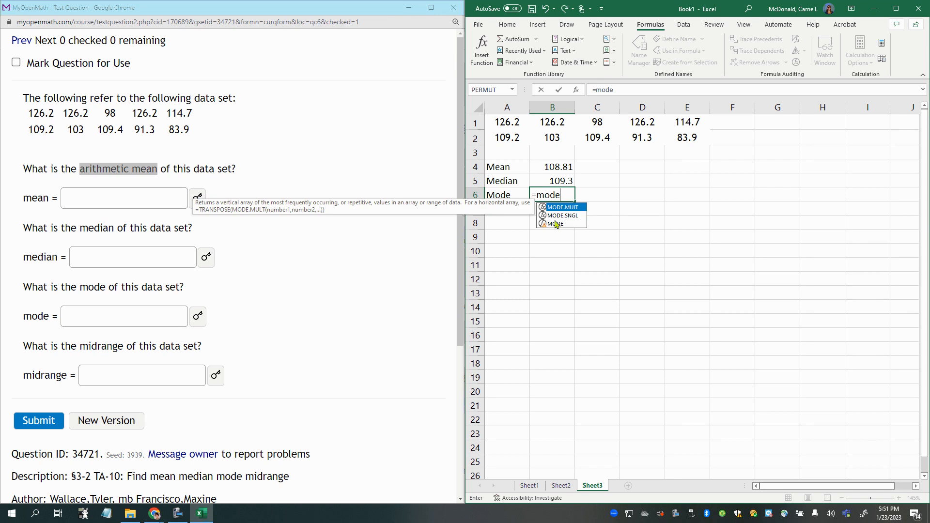
{"action": "double_click", "coordinate": [557, 216]}
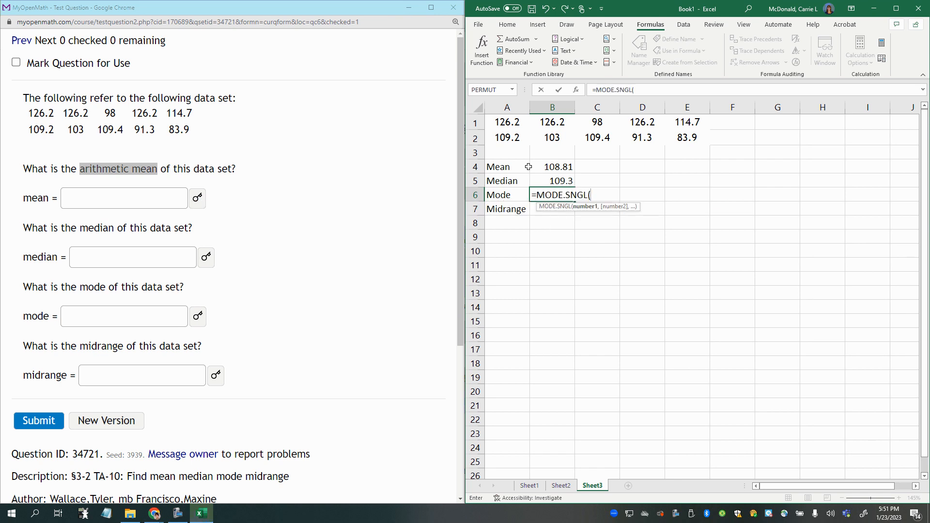
{"action": "left_click", "coordinate": [502, 124]}
{"action": "left_click_drag", "start_coordinate": [553, 131], "coordinate": [680, 137]}
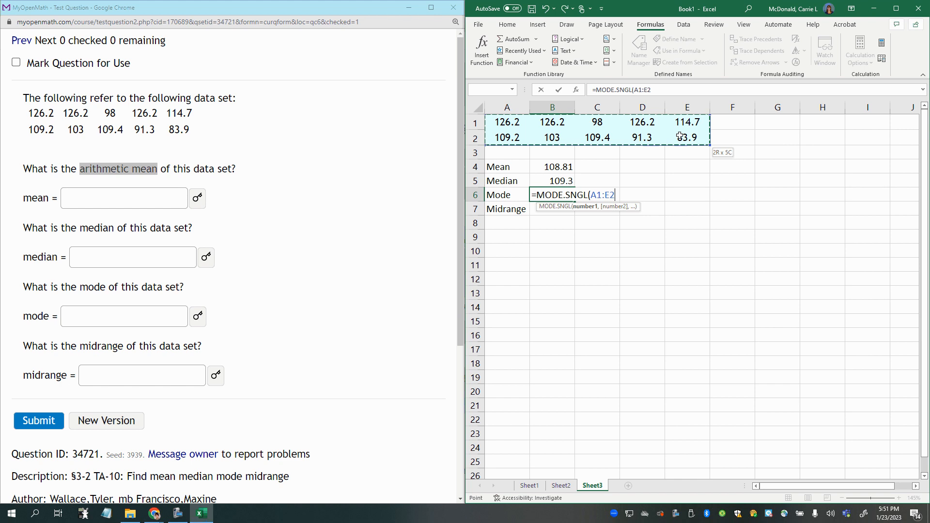
{"action": "key", "text": "Return"}
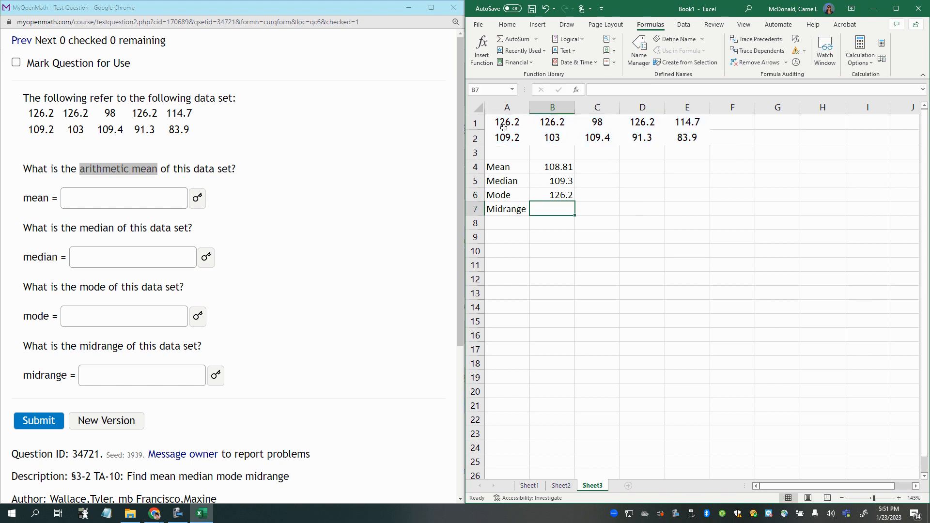
{"action": "left_click_drag", "start_coordinate": [510, 121], "coordinate": [552, 123]}
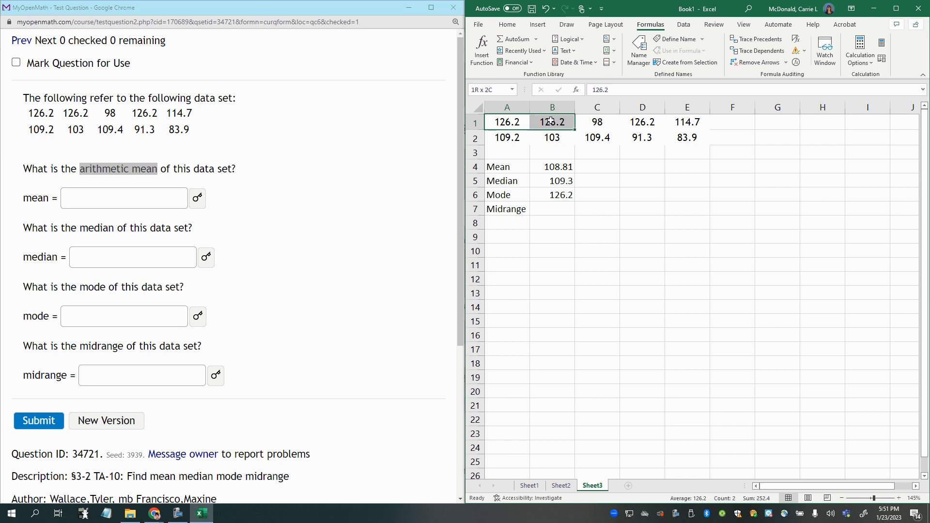
{"action": "left_click", "coordinate": [638, 125], "text": "ctrl"}
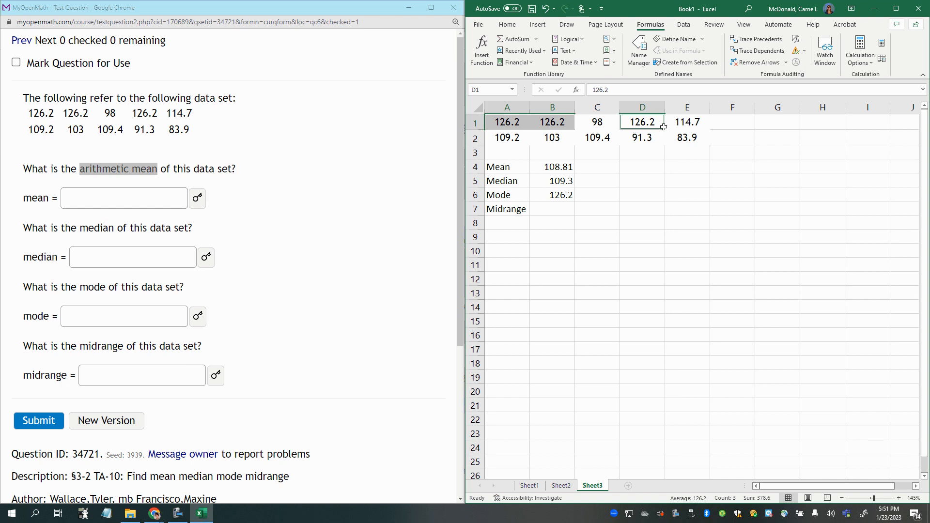
{"action": "left_click", "coordinate": [559, 209]}
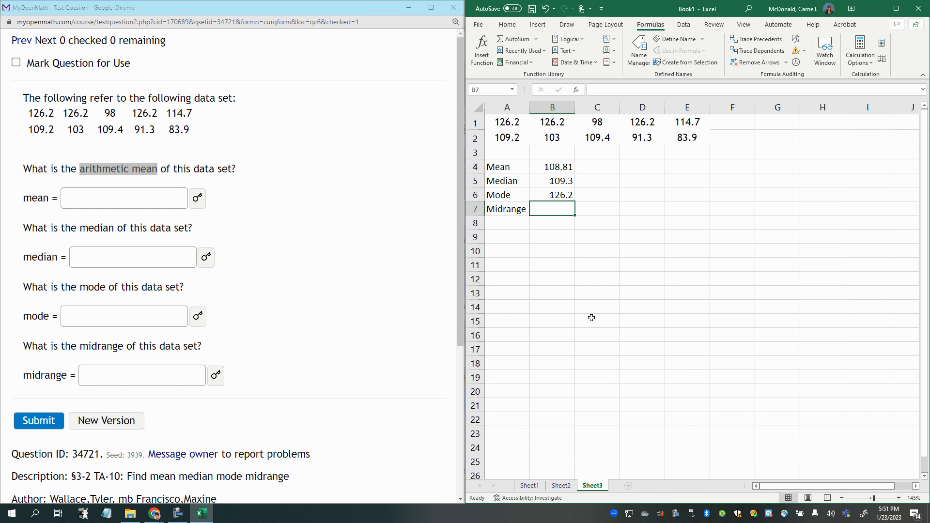
{"action": "type", "text": "="}
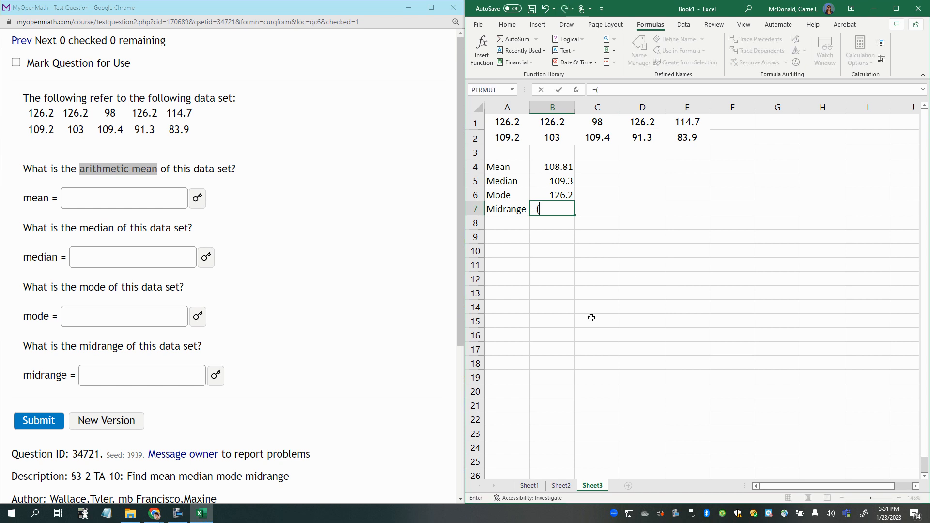
{"action": "type", "text": "("}
{"action": "key", "text": "BackSpace"}
{"action": "key", "text": "BackSpace"}
- Move the Midrange label from A7 to D4 and label the two cells below it Min and Max
{"action": "left_click", "coordinate": [523, 207]}
{"action": "left_click_drag", "start_coordinate": [516, 216], "coordinate": [646, 175]}
{"action": "left_click", "coordinate": [639, 182]}
{"action": "type", "text": "Min"}
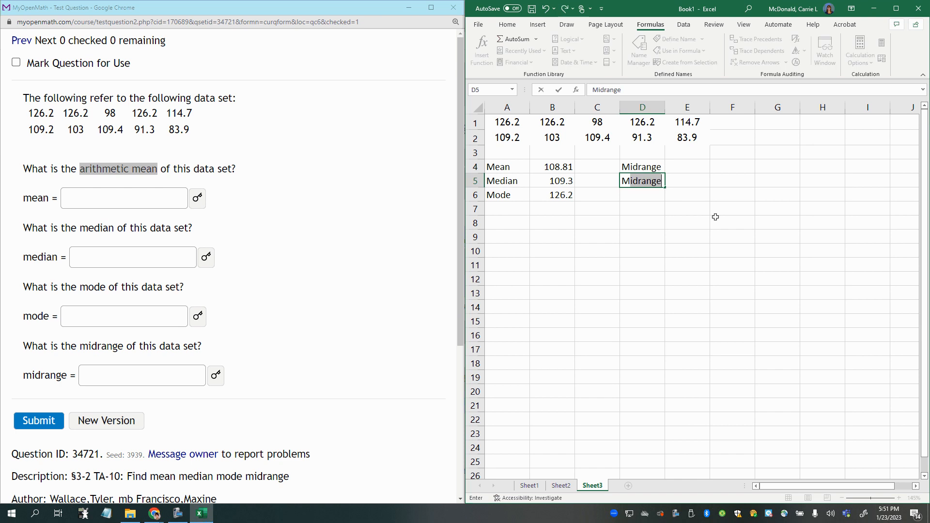
{"action": "key", "text": "Return"}
{"action": "type", "text": "m"}
{"action": "key", "text": "BackSpace"}
{"action": "key", "text": "BackSpace"}
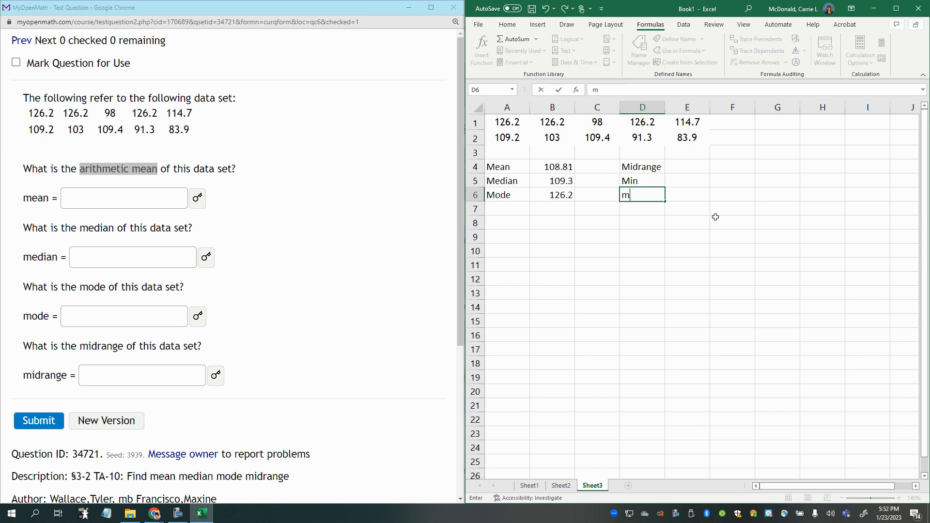
{"action": "type", "text": "Max"}
{"action": "key", "text": "Return"}
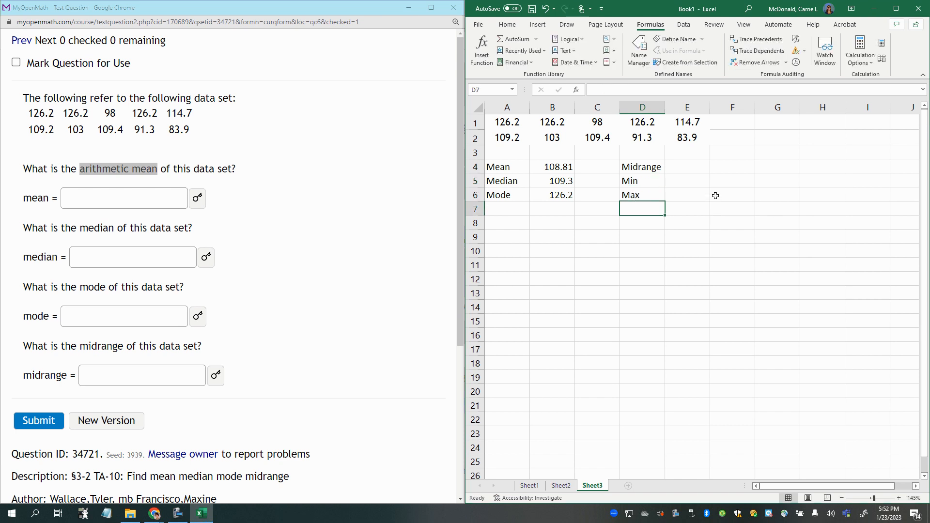
- Calculate the minimum of the data range A1:E2 in cell E5 with the MIN function
{"action": "left_click", "coordinate": [669, 178]}
{"action": "type", "text": "=min"}
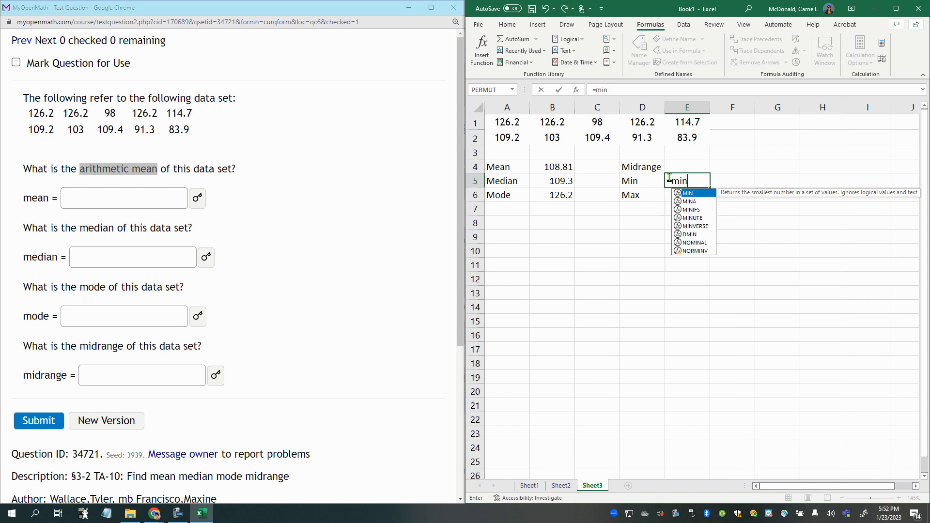
{"action": "type", "text": "("}
{"action": "left_click_drag", "start_coordinate": [507, 122], "coordinate": [674, 138]}
{"action": "key", "text": "Return"}
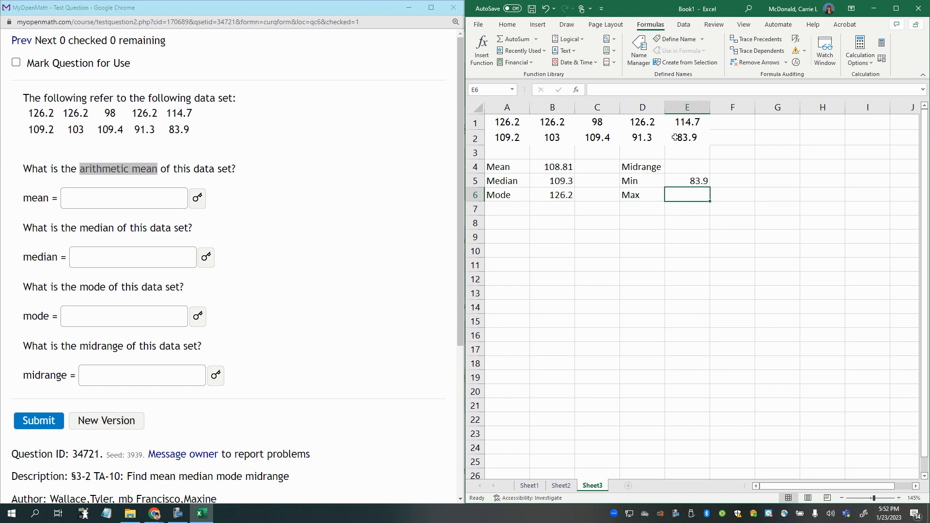
- Calculate the maximum of the data range A1:E2 in cell E6 with the MAX function
{"action": "type", "text": "=max("}
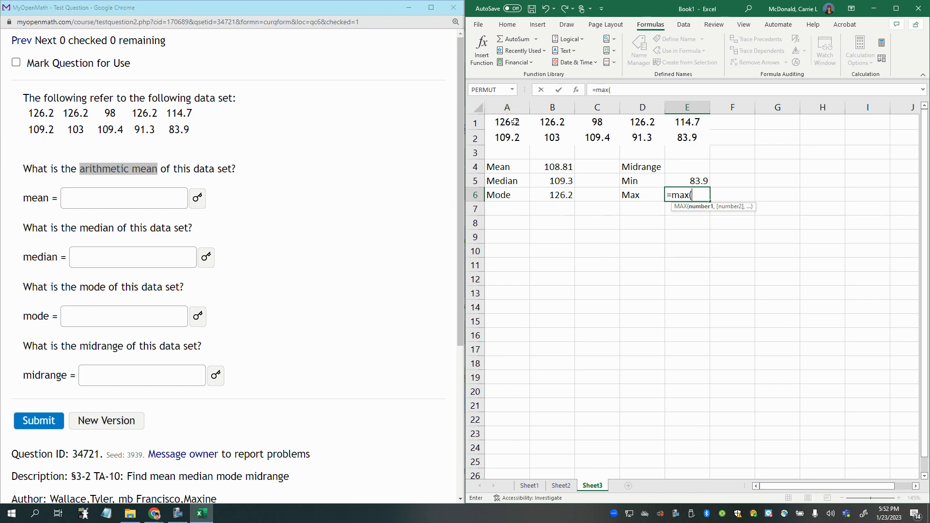
{"action": "left_click_drag", "start_coordinate": [507, 122], "coordinate": [683, 138]}
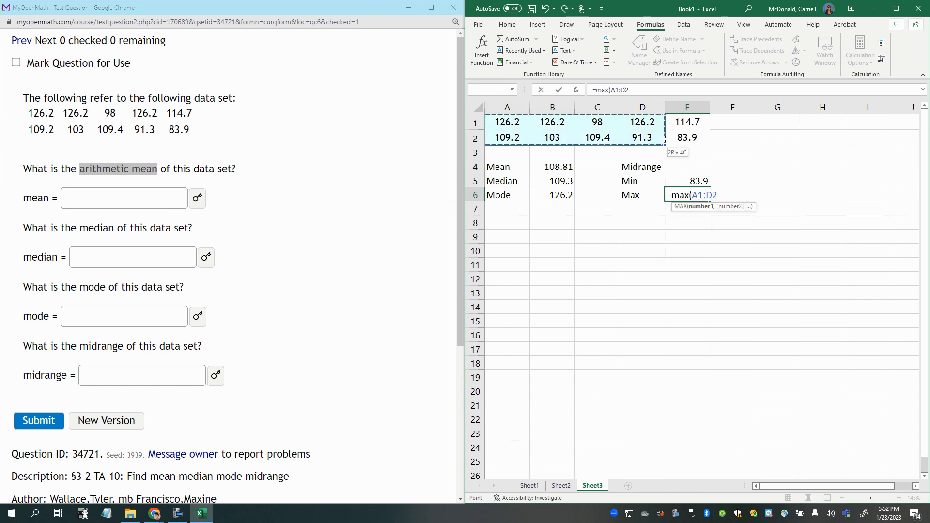
{"action": "key", "text": "Return"}
- Calculate the midrange in E4 as the AVERAGE of E5:E6, and move its label and result to A7:B7
{"action": "left_click", "coordinate": [703, 168]}
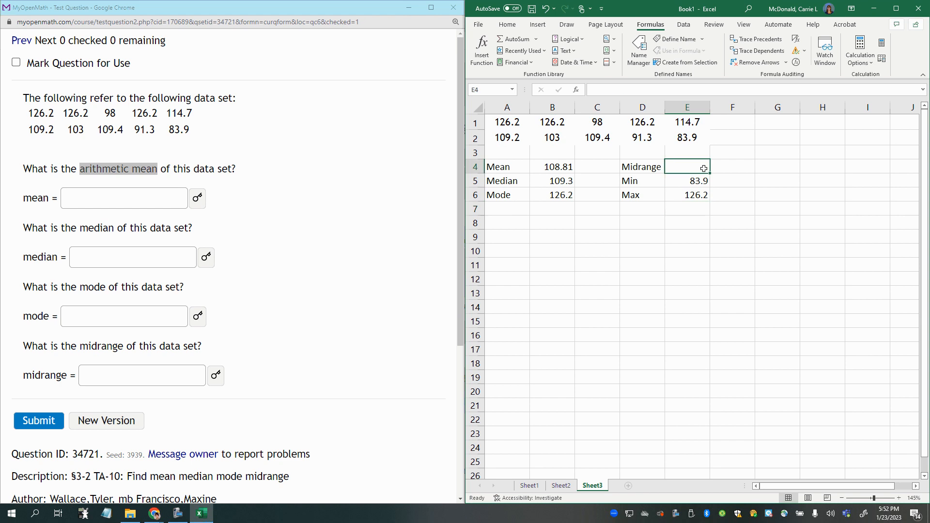
{"action": "type", "text": "=average("}
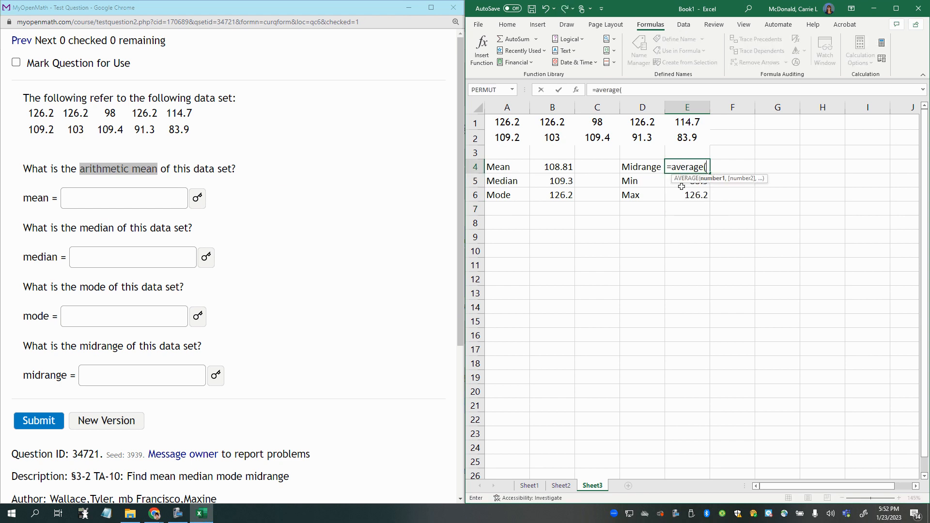
{"action": "left_click_drag", "start_coordinate": [672, 185], "coordinate": [673, 196]}
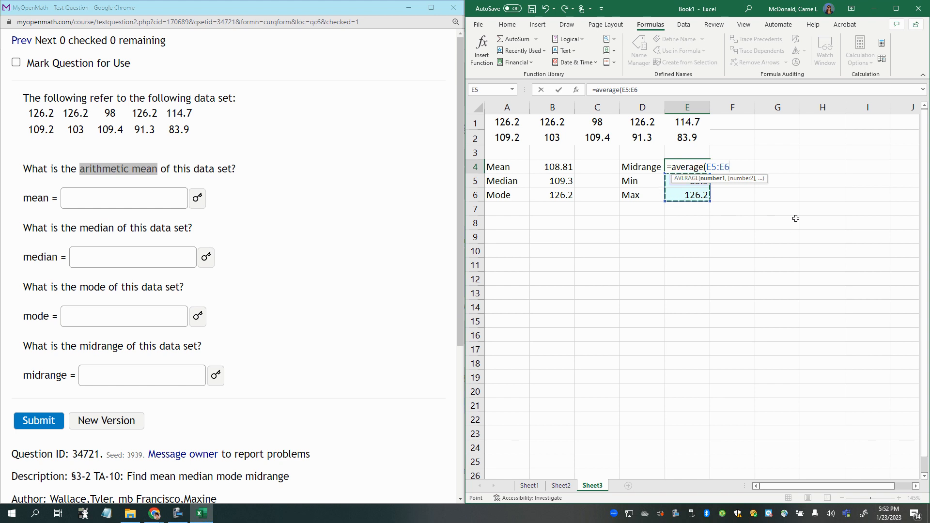
{"action": "key", "text": "Return"}
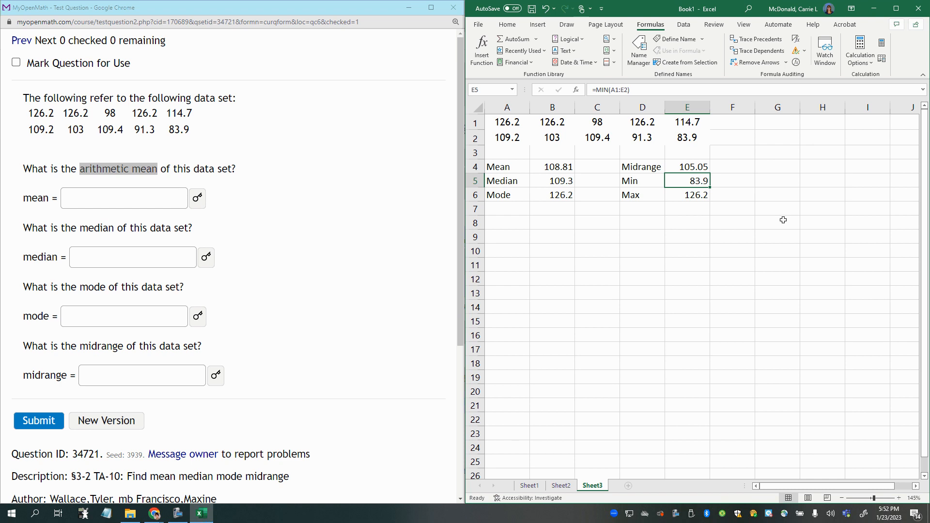
{"action": "left_click_drag", "start_coordinate": [626, 163], "coordinate": [557, 197]}
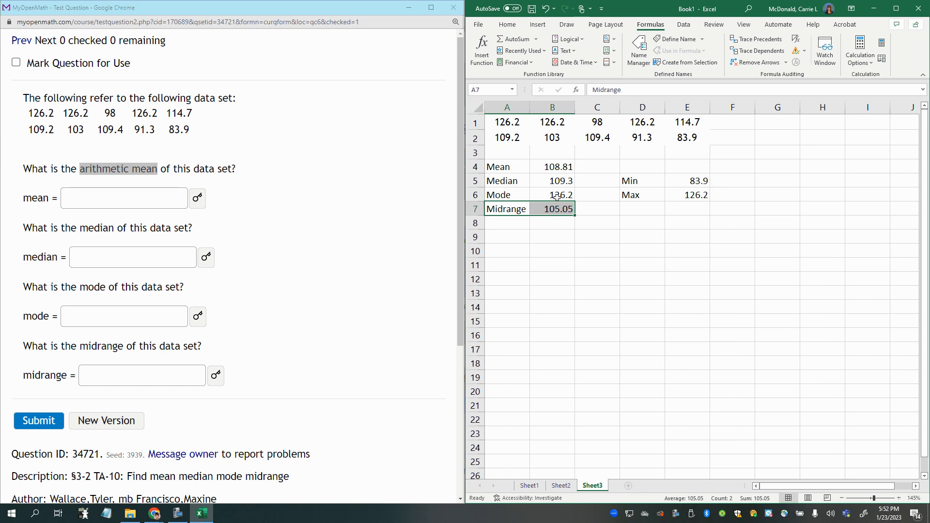
- Copy the mean from B4 and the median from B5 into their answer fields in the MyOpenMath question in Chrome
{"action": "left_click", "coordinate": [562, 167]}
{"action": "key", "text": "ctrl+c"}
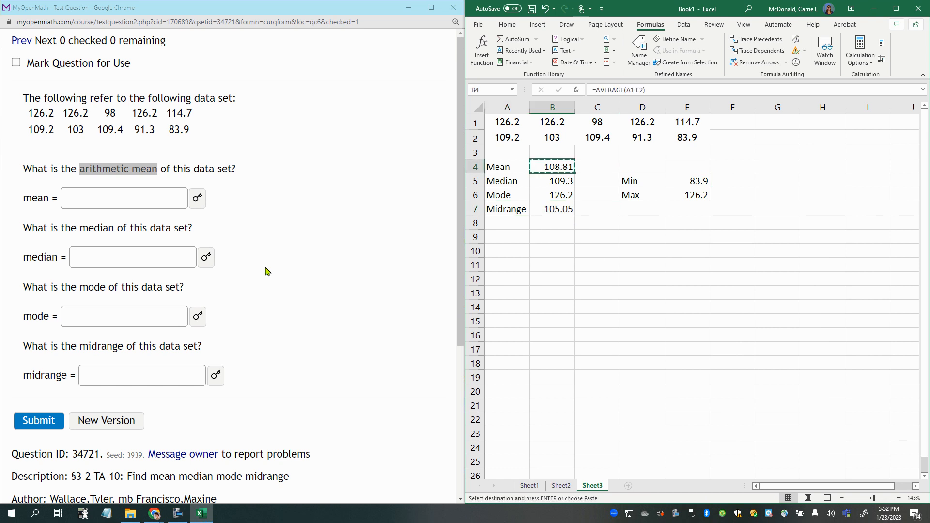
{"action": "left_click", "coordinate": [127, 197]}
{"action": "key", "text": "ctrl+v"}
{"action": "left_click", "coordinate": [556, 182]}
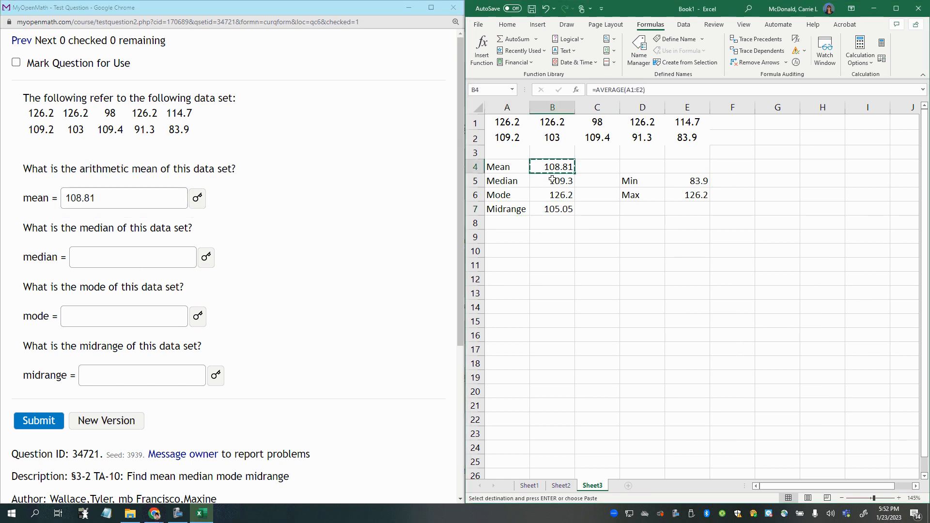
{"action": "key", "text": "ctrl+c"}
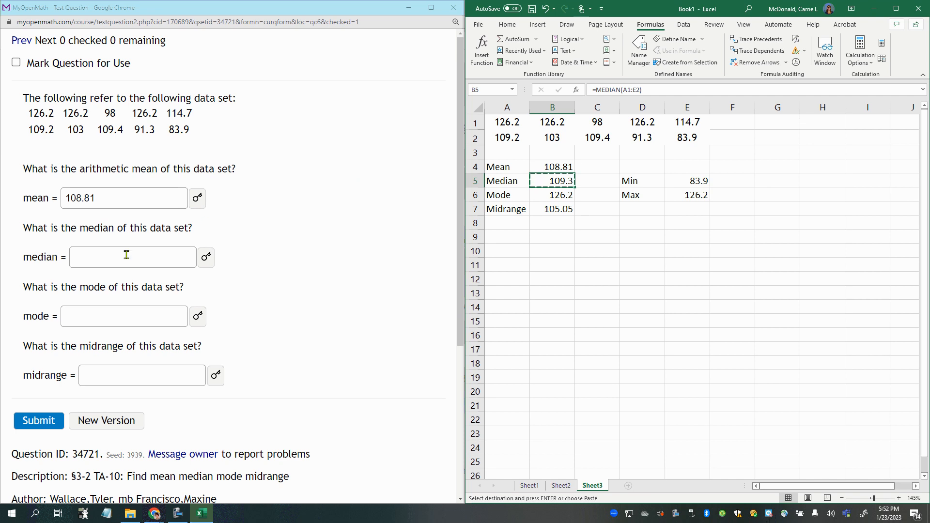
{"action": "left_click", "coordinate": [127, 255]}
{"action": "key", "text": "ctrl+v"}
- Copy the mode from B6 and the midrange from B7 into their answer fields in the MyOpenMath question
{"action": "left_click", "coordinate": [552, 195]}
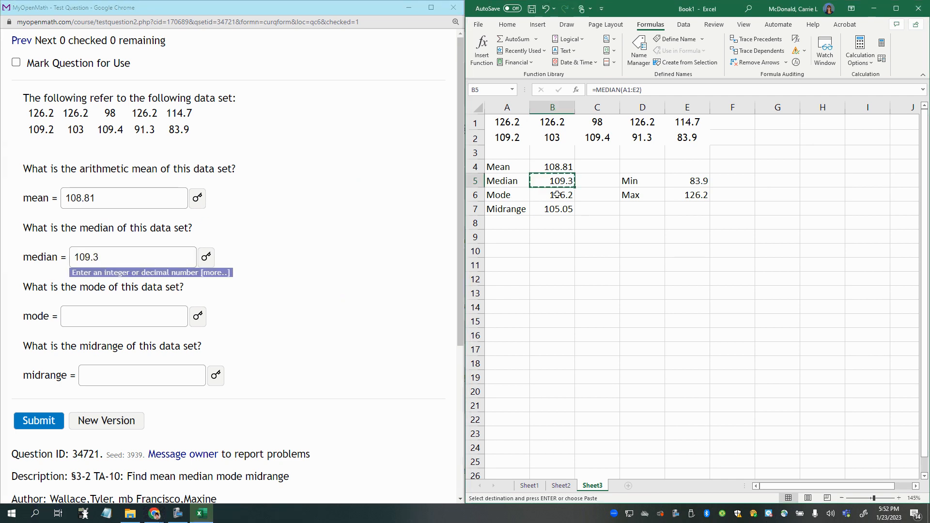
{"action": "key", "text": "ctrl+c"}
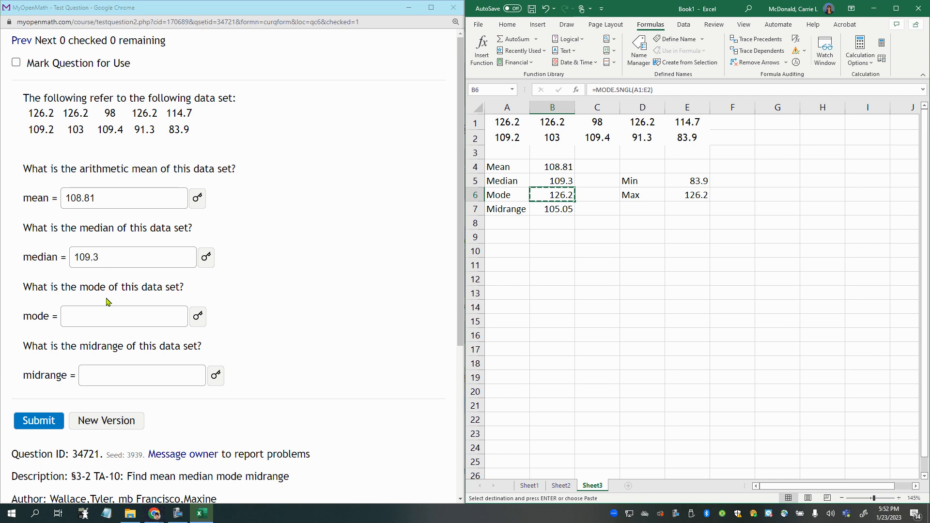
{"action": "left_click", "coordinate": [108, 310]}
{"action": "key", "text": "ctrl+v"}
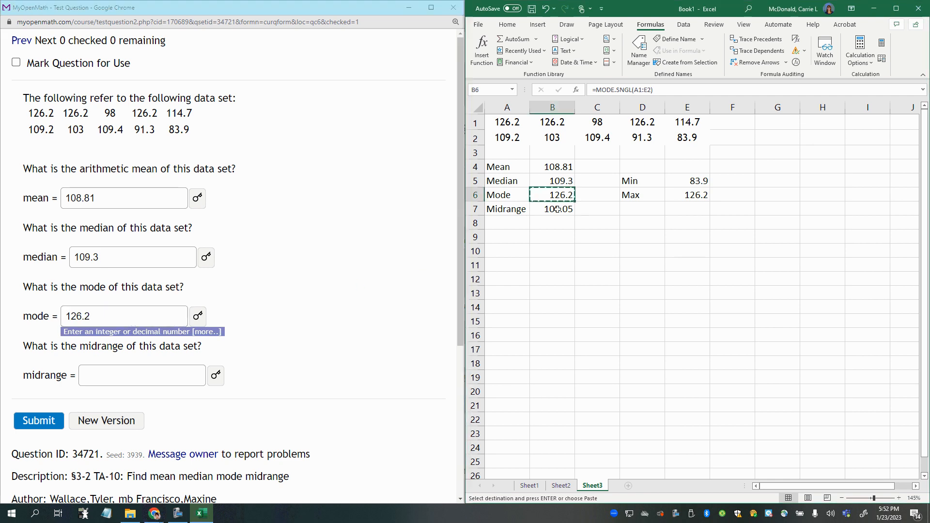
{"action": "left_click", "coordinate": [559, 211]}
{"action": "key", "text": "ctrl+c"}
{"action": "left_click", "coordinate": [181, 373]}
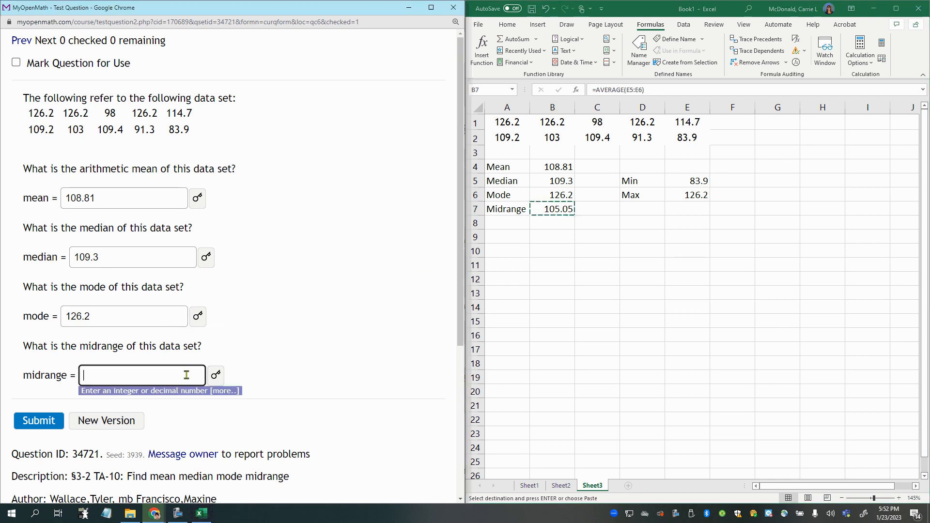
{"action": "key", "text": "ctrl+v"}
- Submit the mean, median, mode and midrange answers of the MyOpenMath question for grading
{"action": "triple_click", "coordinate": [344, 369]}
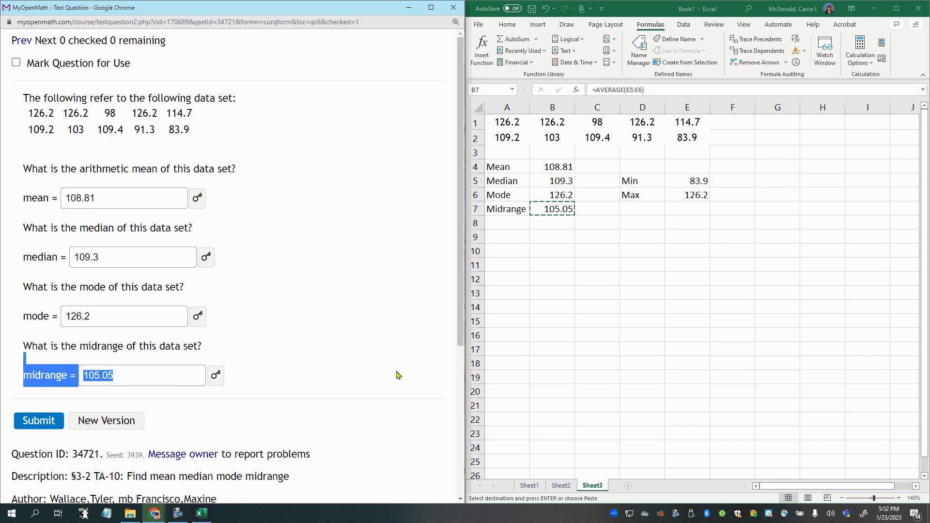
{"action": "left_click", "coordinate": [153, 345]}
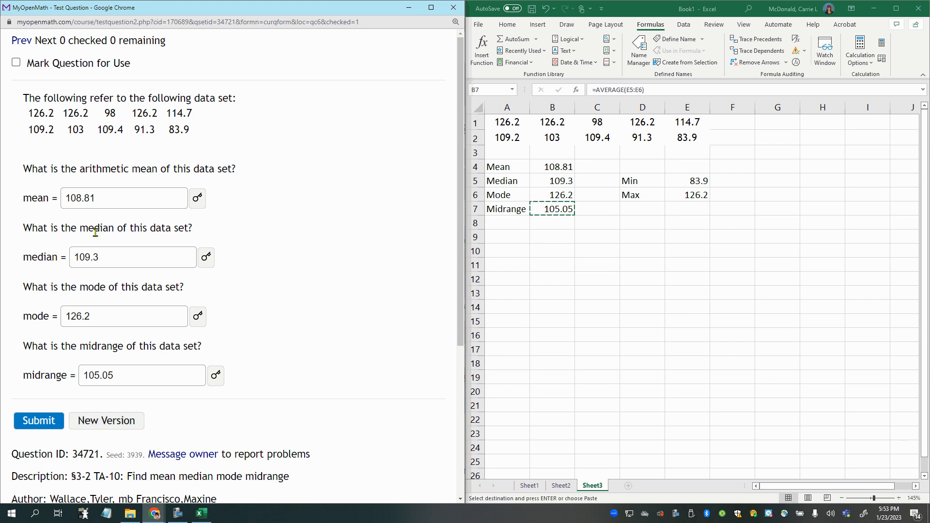
{"action": "left_click", "coordinate": [22, 428]}
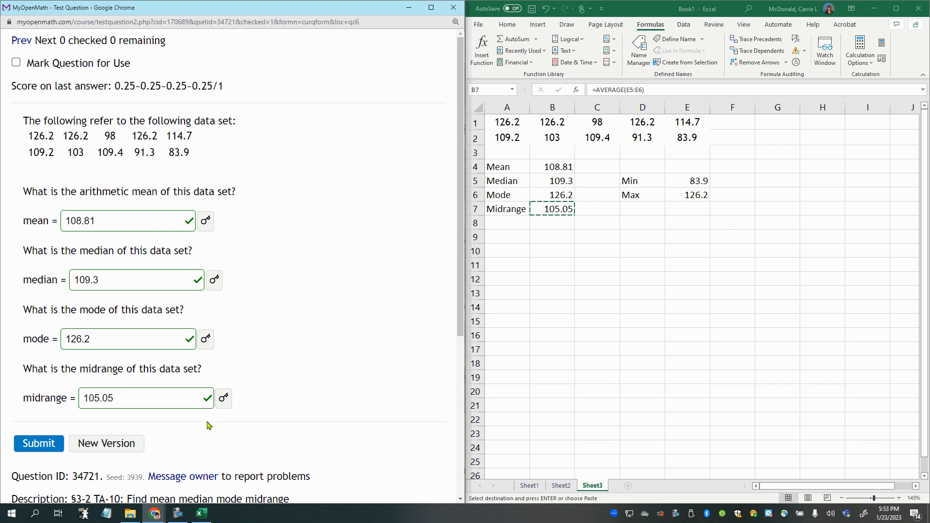
{"action": "mouse_move", "coordinate": [185, 517]}
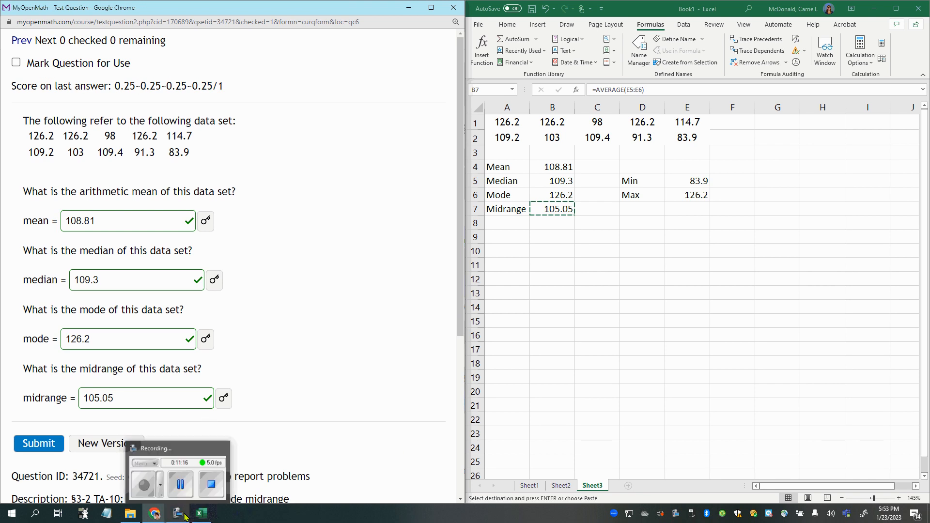
{"action": "mouse_move", "coordinate": [213, 489]}
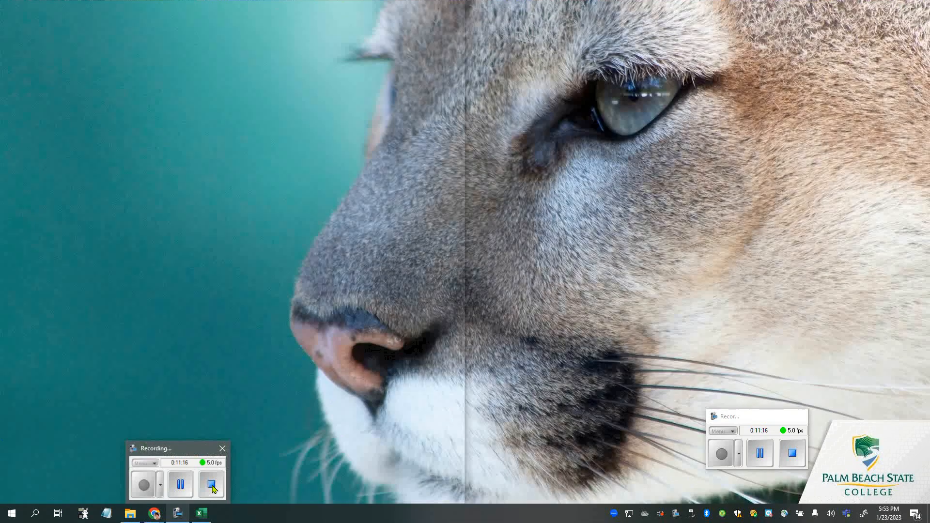